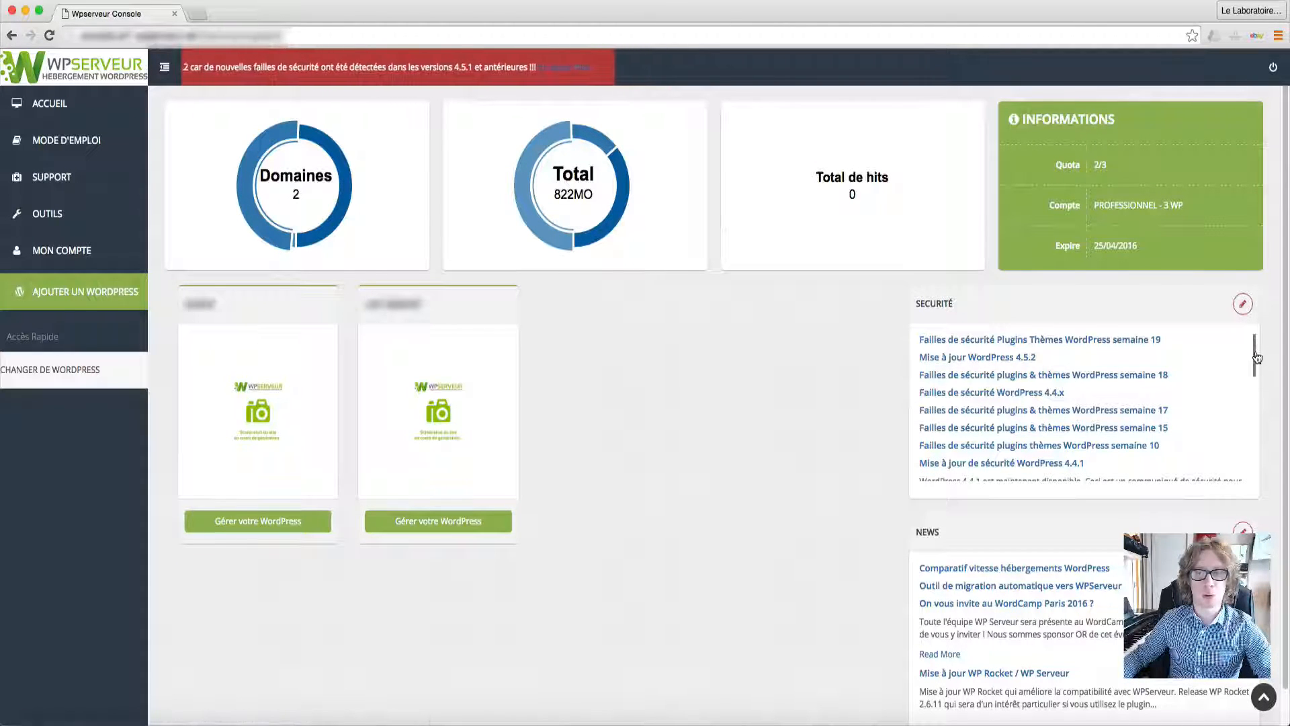
# Try to add a new WordPress site to the hosting account, closing the dialog
pyautogui.moveTo(1263, 361); pyautogui.dragTo(1261, 326)
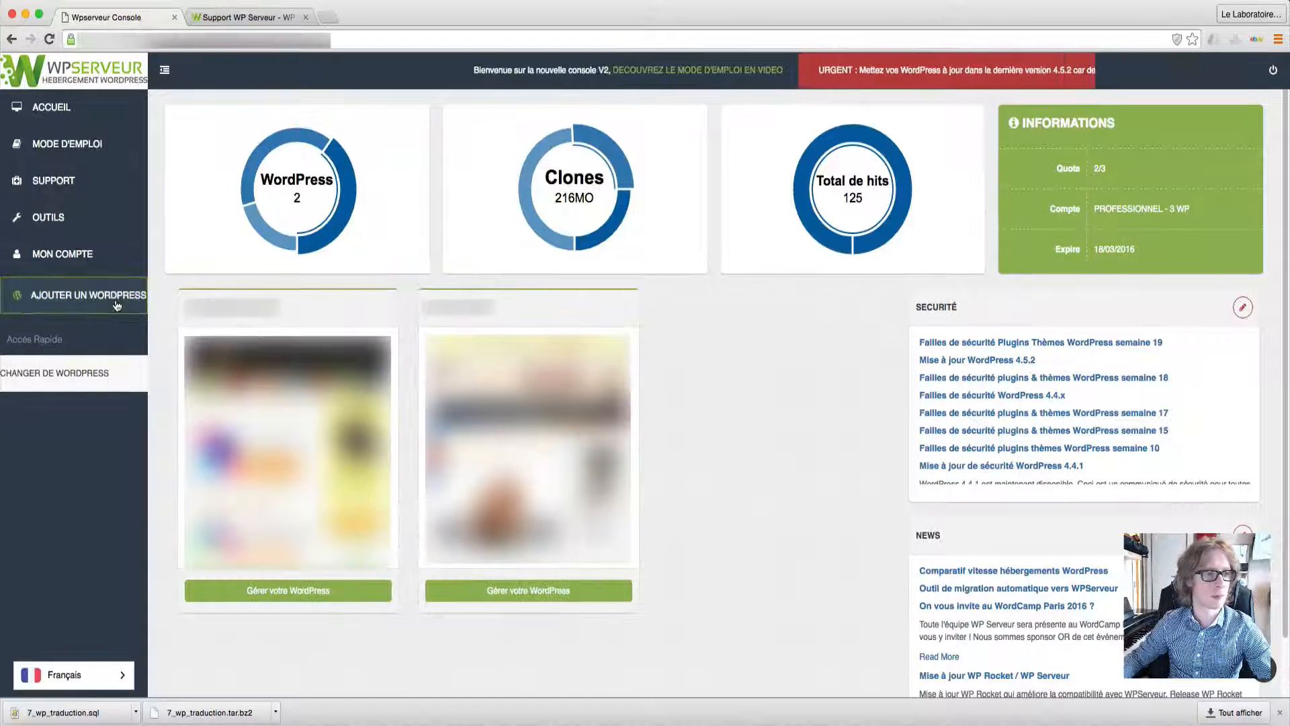
pyautogui.click(116, 304)
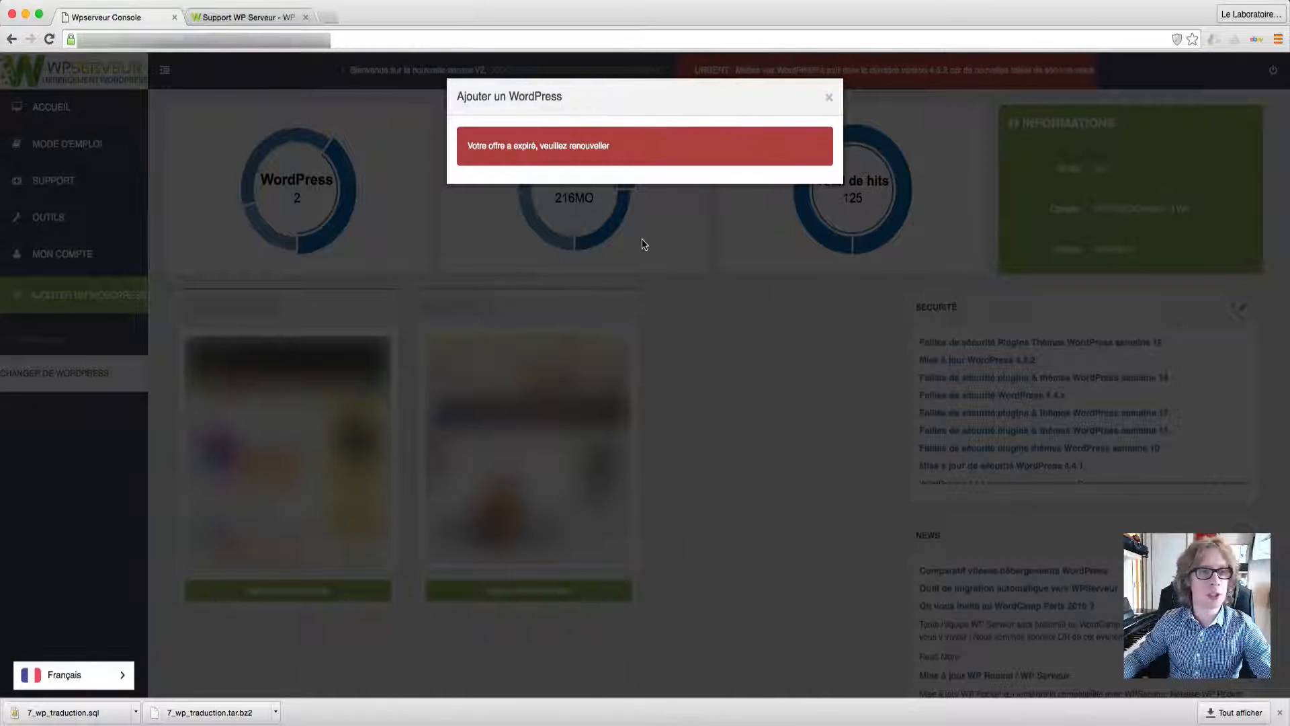
pyautogui.click(829, 99)
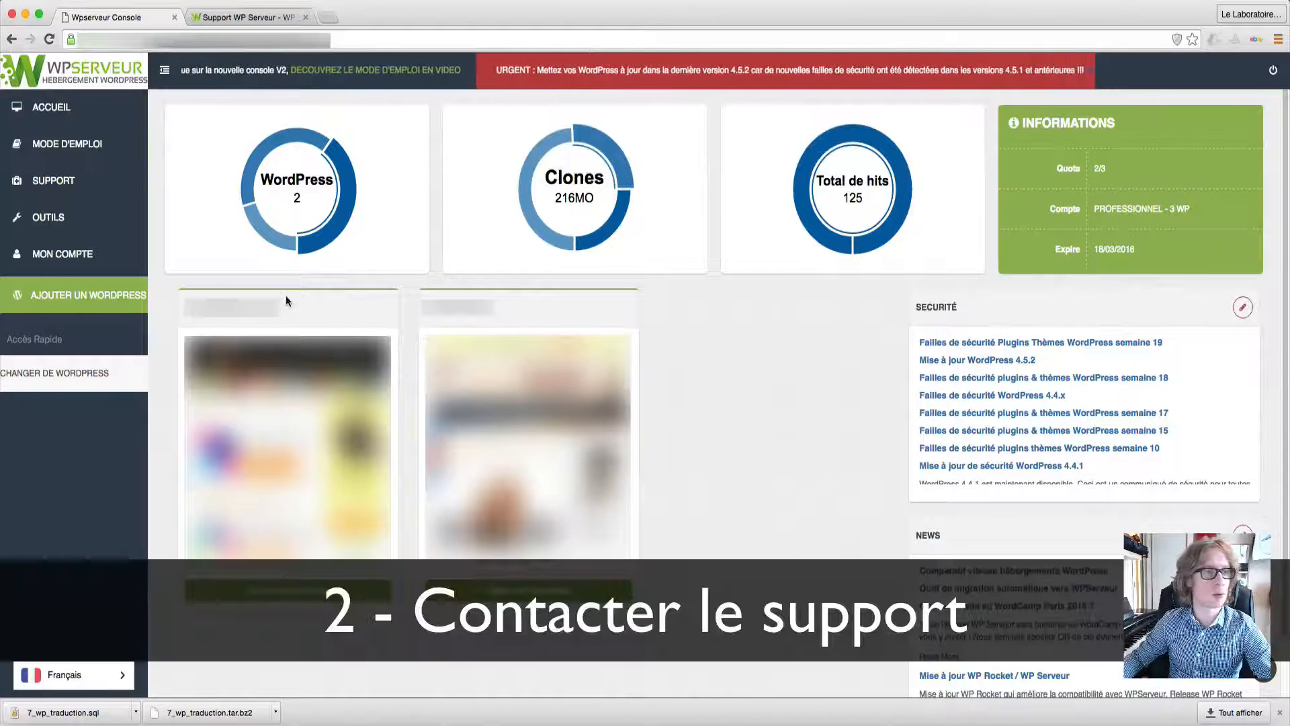
# Consult the WP Serveur support page for its telephone support hours and contact number, and return to the console
pyautogui.click(53, 181)
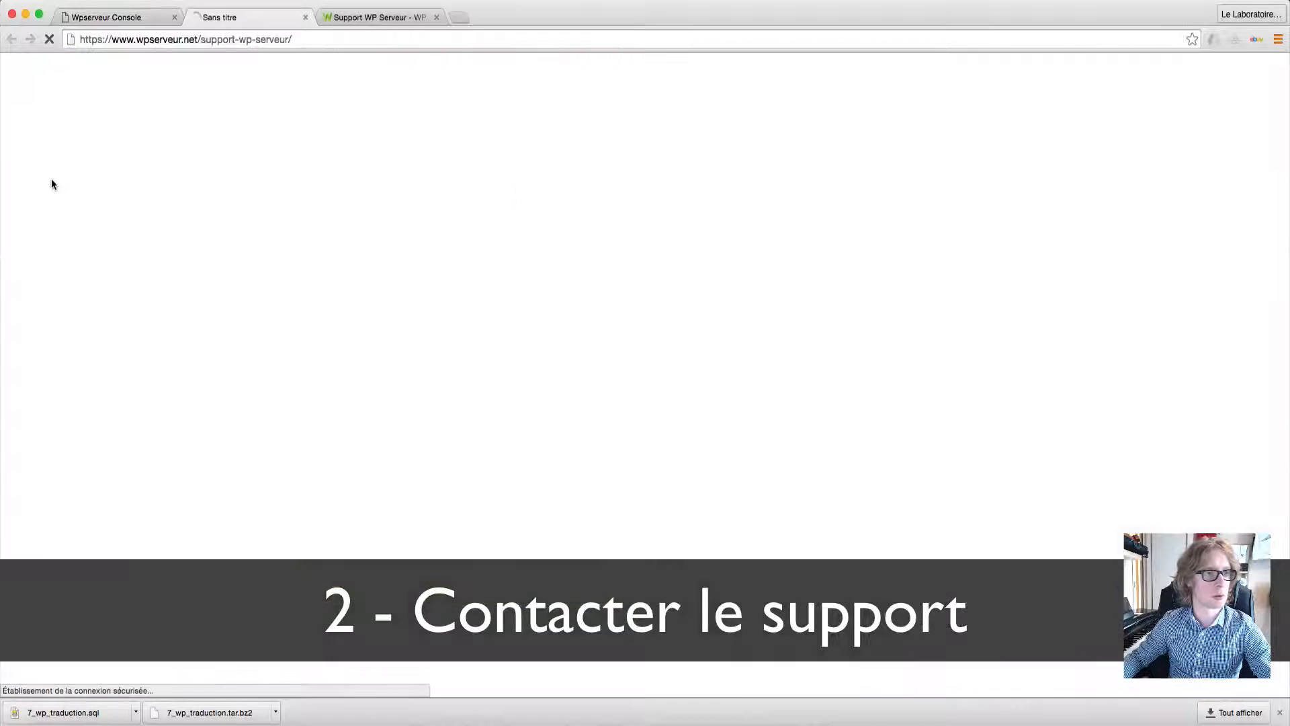
pyautogui.click(437, 17)
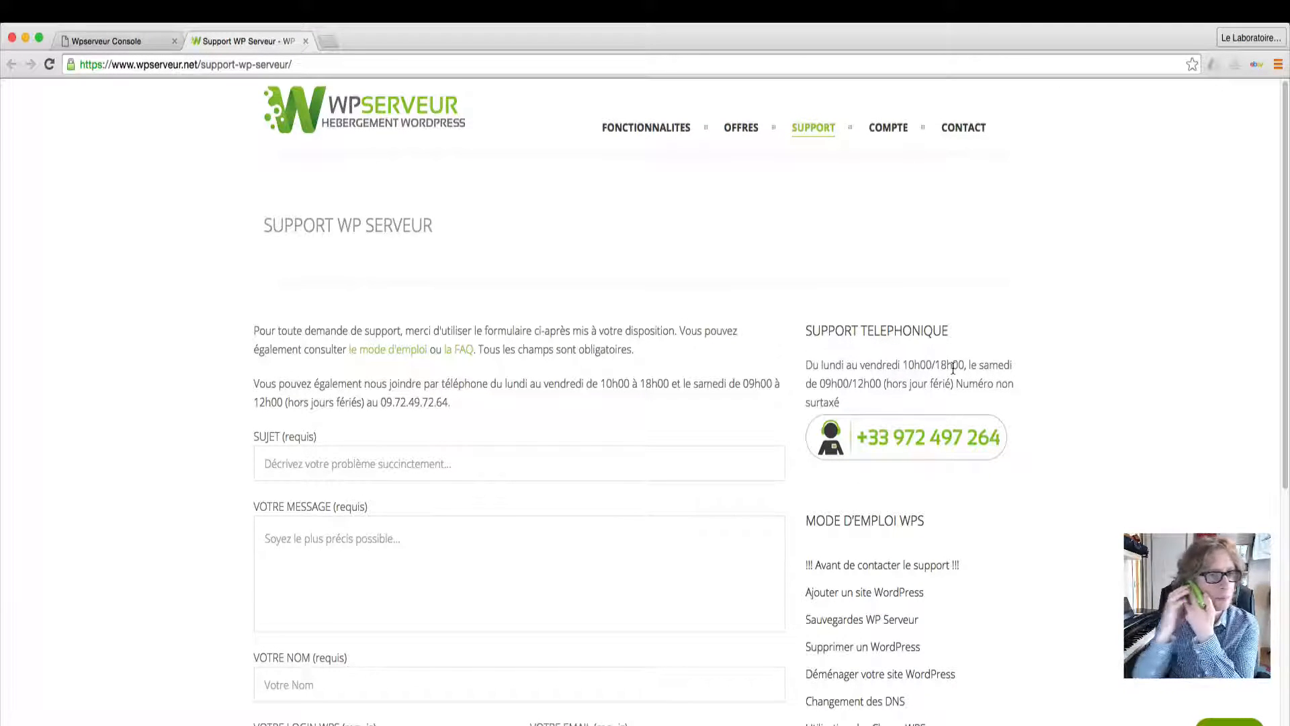
pyautogui.click(153, 46)
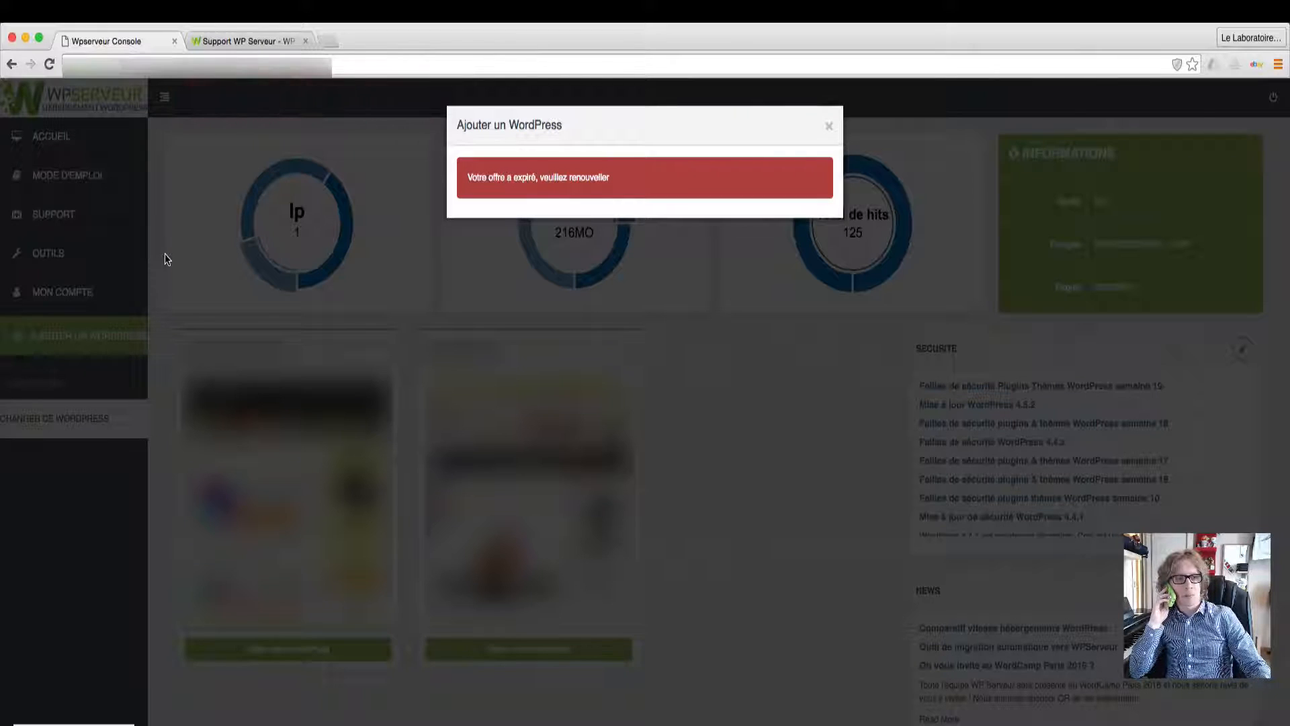
# Check whether the form for adding a WordPress site is available and close it
pyautogui.click(165, 258)
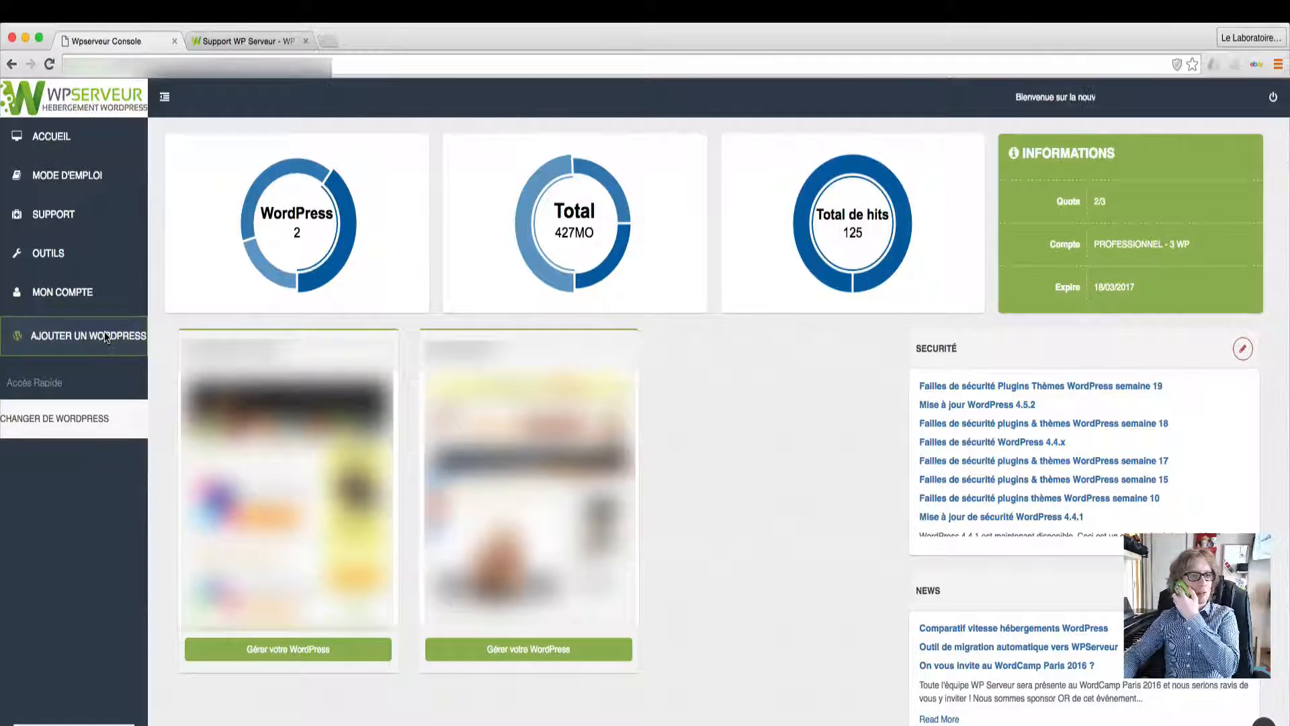
pyautogui.click(131, 334)
pyautogui.click(828, 125)
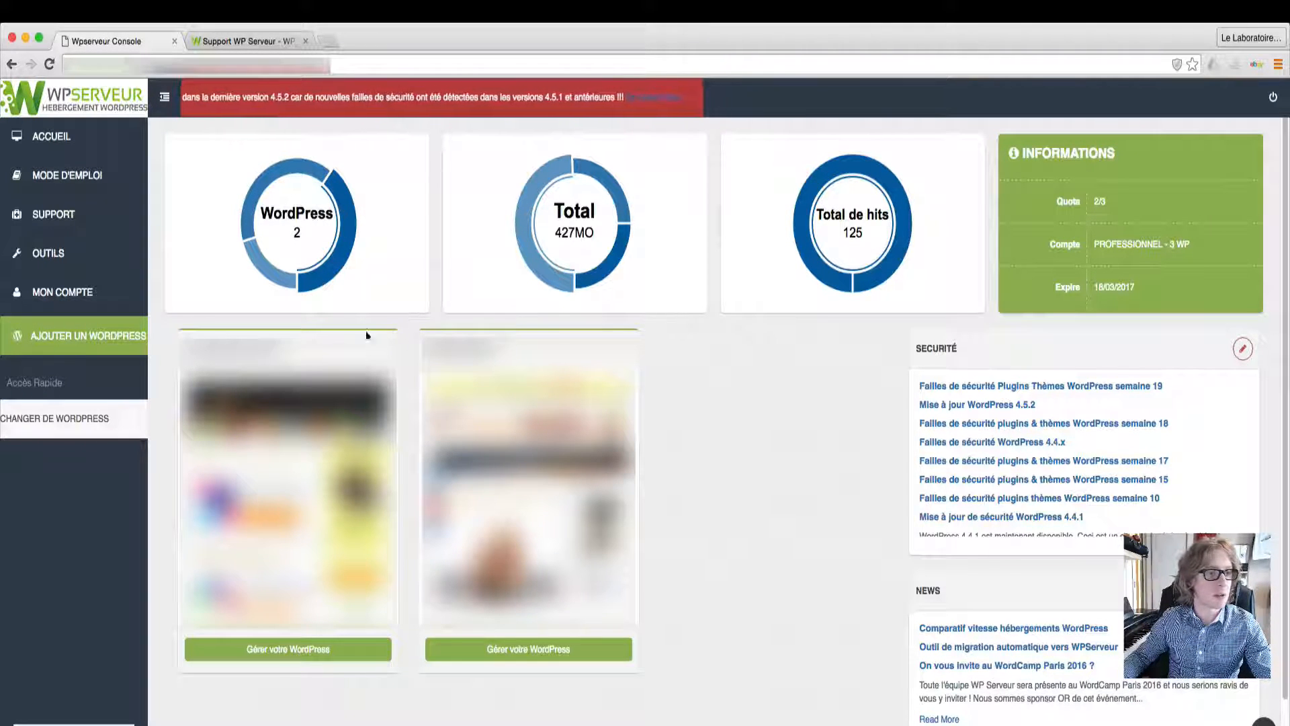
# Start adding a new WordPress site and name it Site de Demo
pyautogui.click(87, 336)
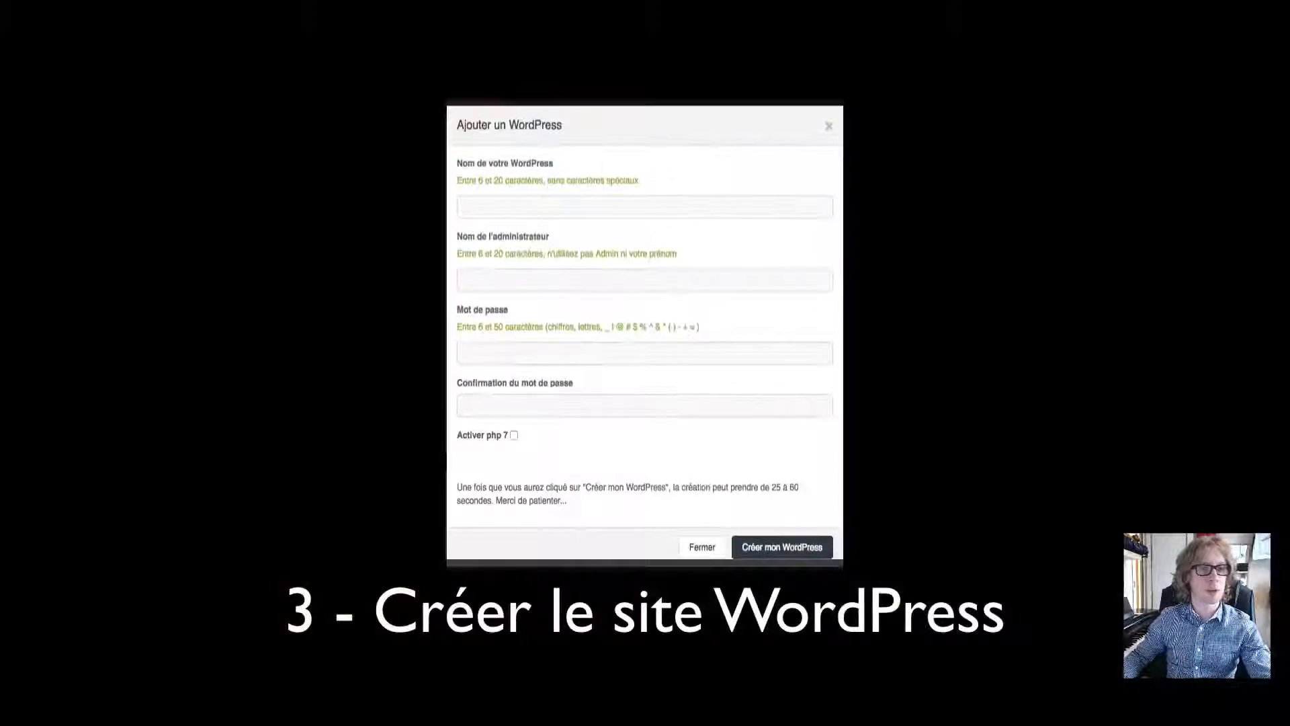
pyautogui.click(521, 207)
pyautogui.write('Site de Démonstratio')
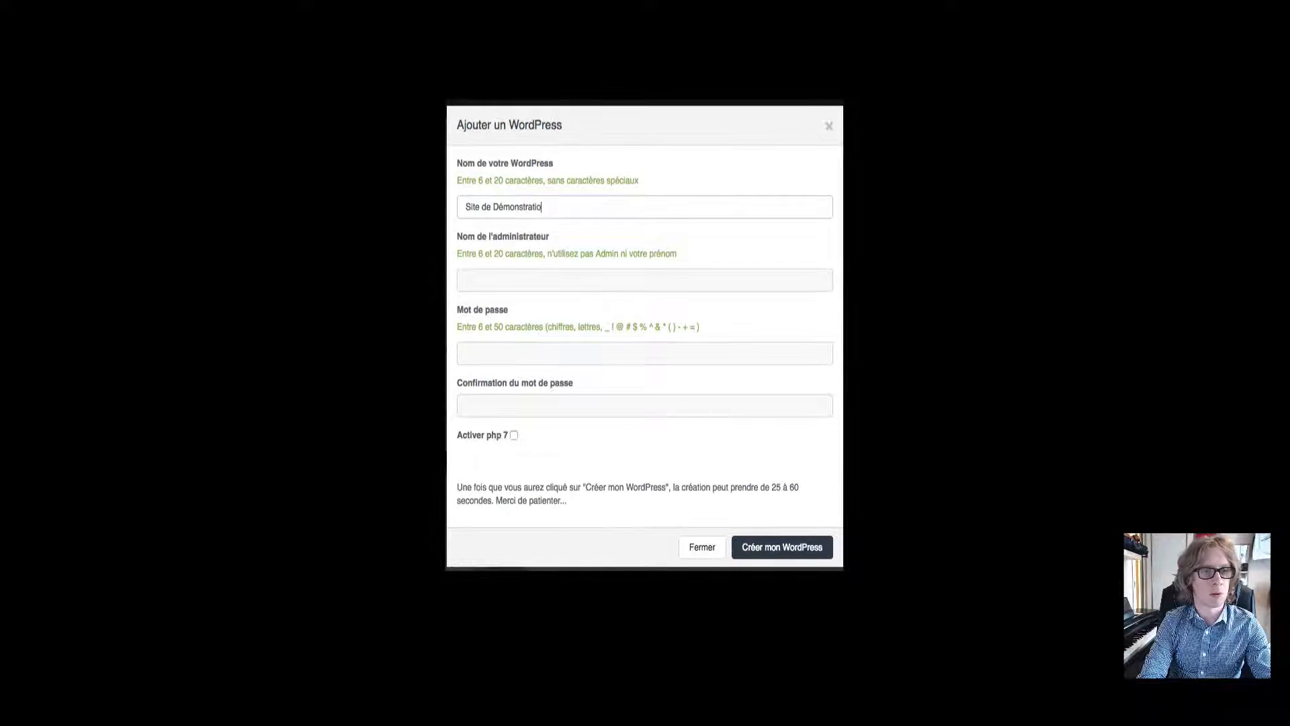
pyautogui.press('Tab')
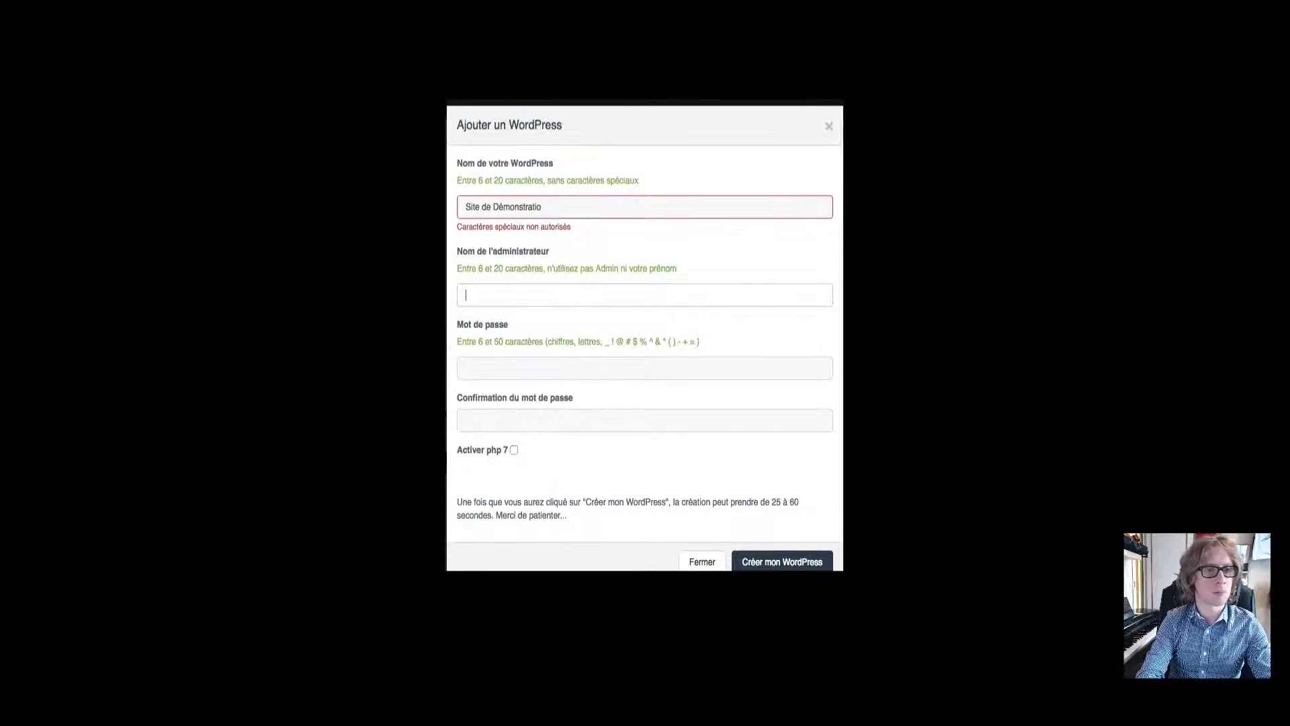
pyautogui.hotkey('shift', 'Tab')
pyautogui.write('Si')
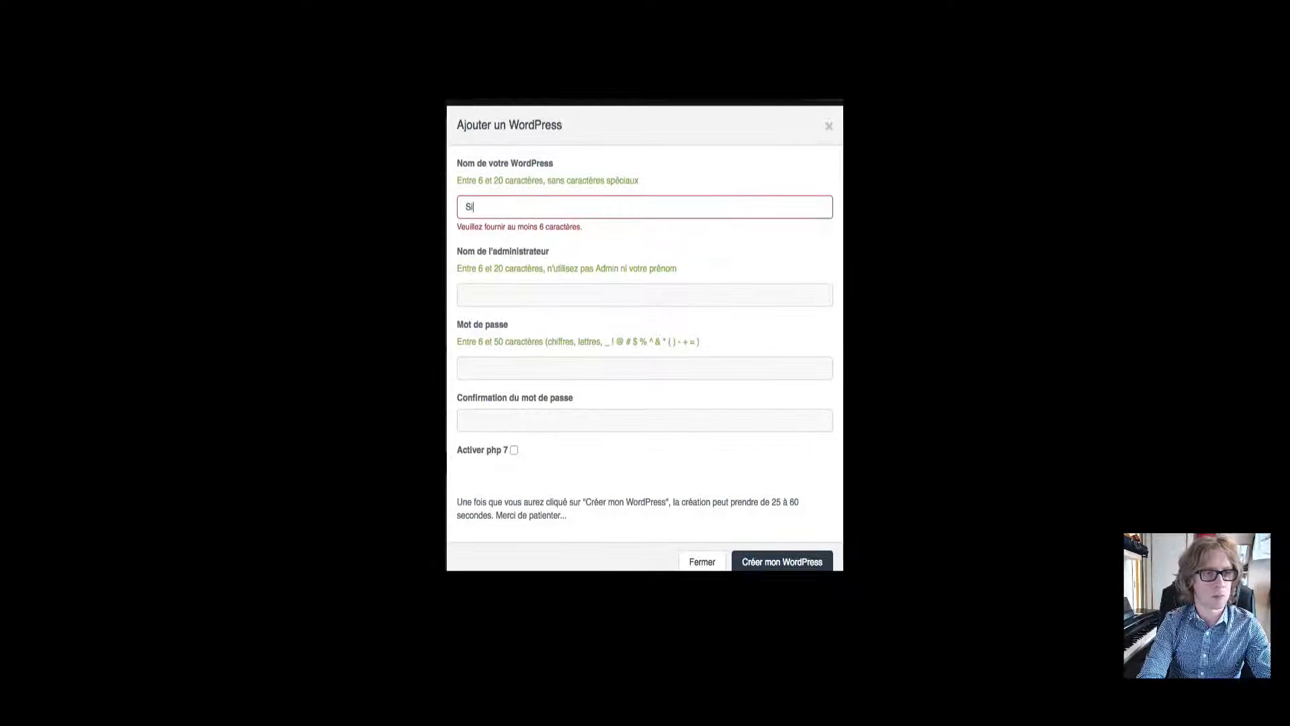
pyautogui.write('te de Demo')
pyautogui.press('Tab')
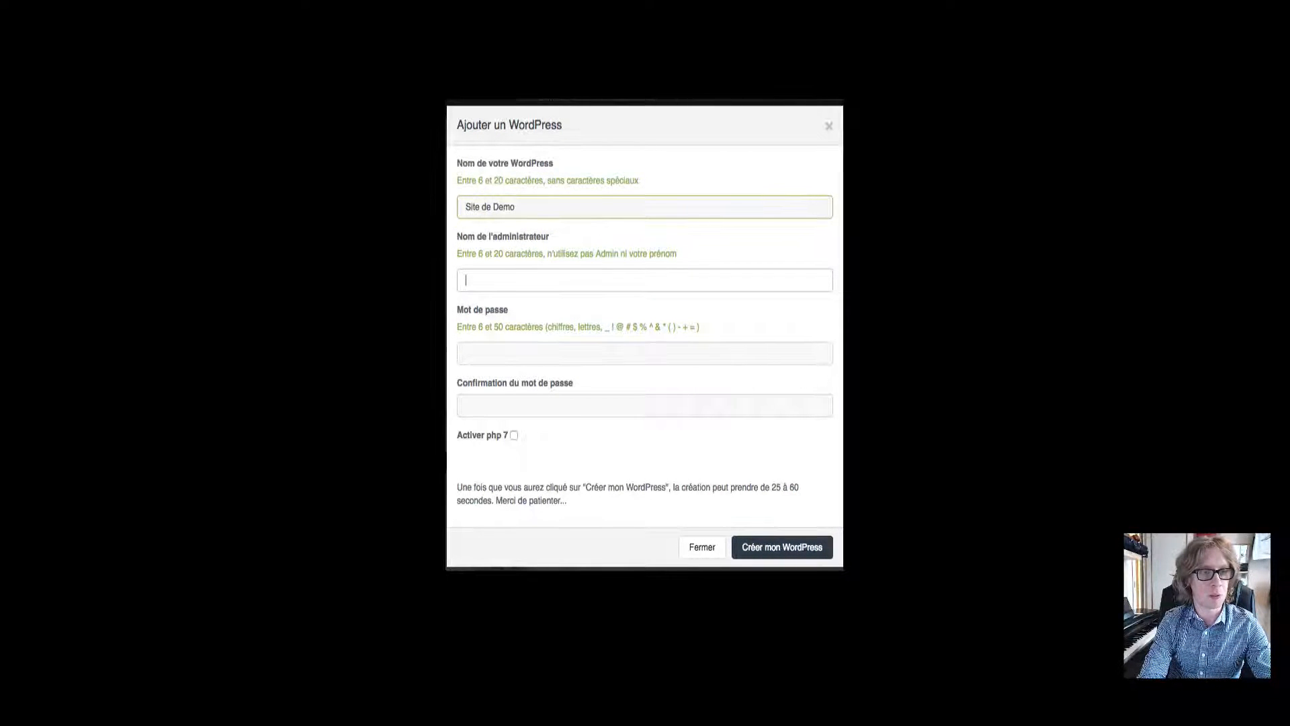
# Set the administrator name to demosite, enter and confirm the password, enable PHP 7, and create the WordPress site
pyautogui.write('demosit')
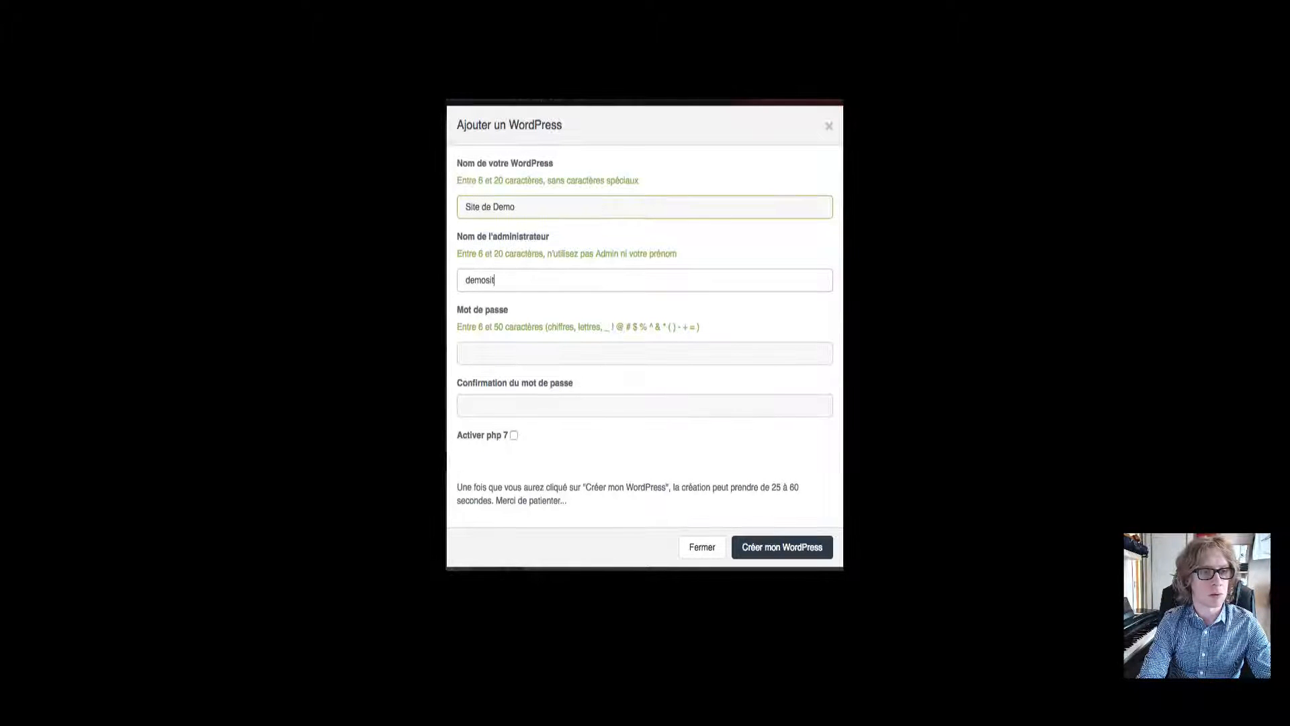
pyautogui.write('e')
pyautogui.press('Tab')
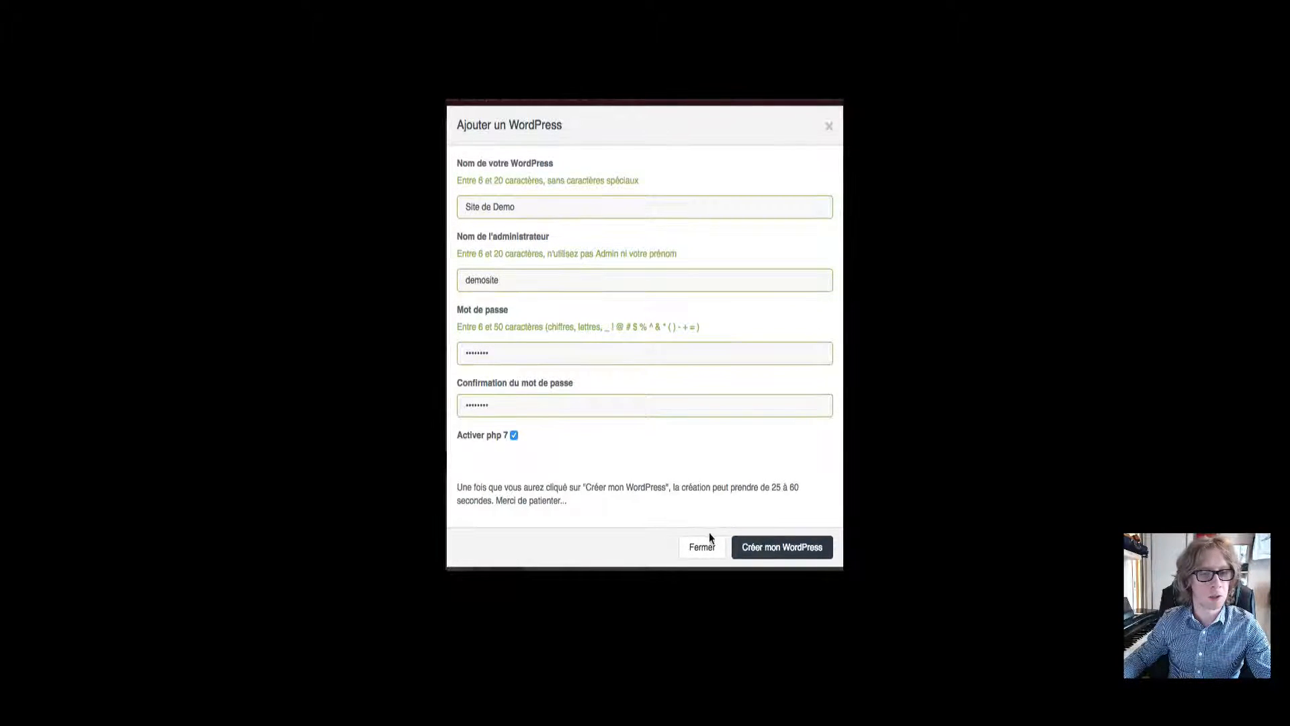
pyautogui.click(763, 551)
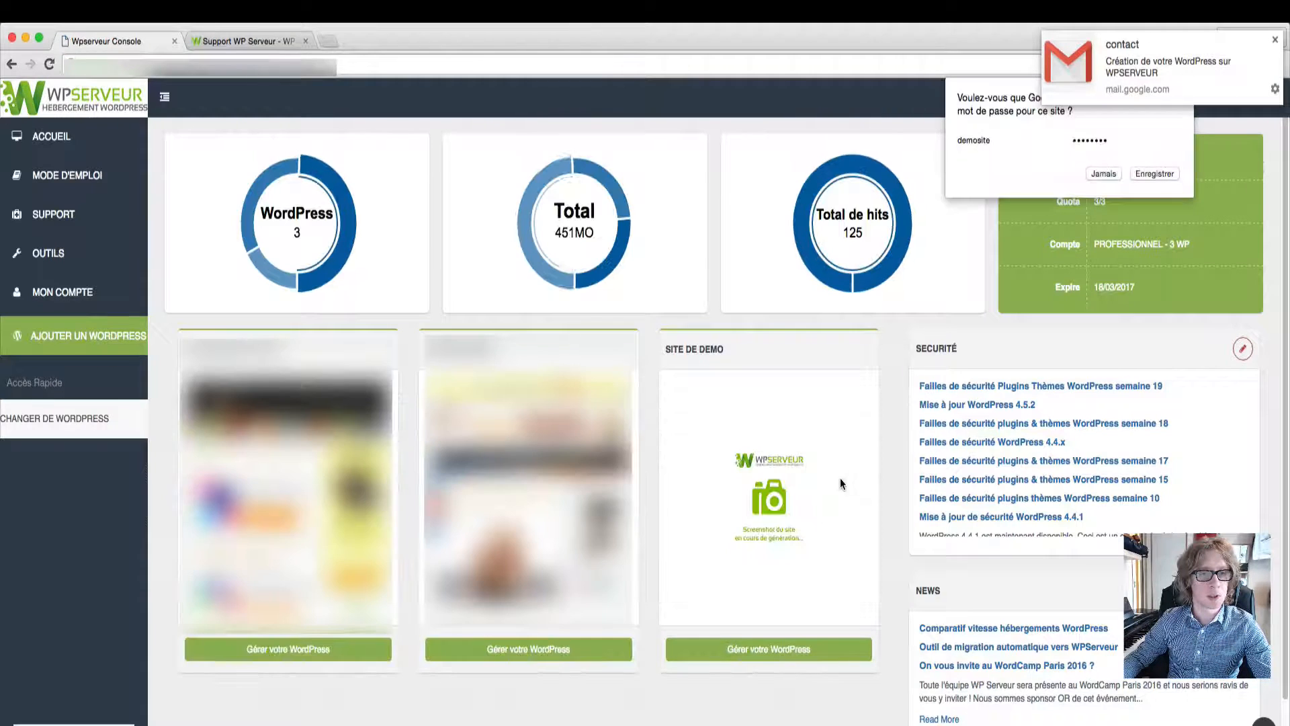
# Open the management page of the new Site de Demo WordPress
pyautogui.click(663, 342)
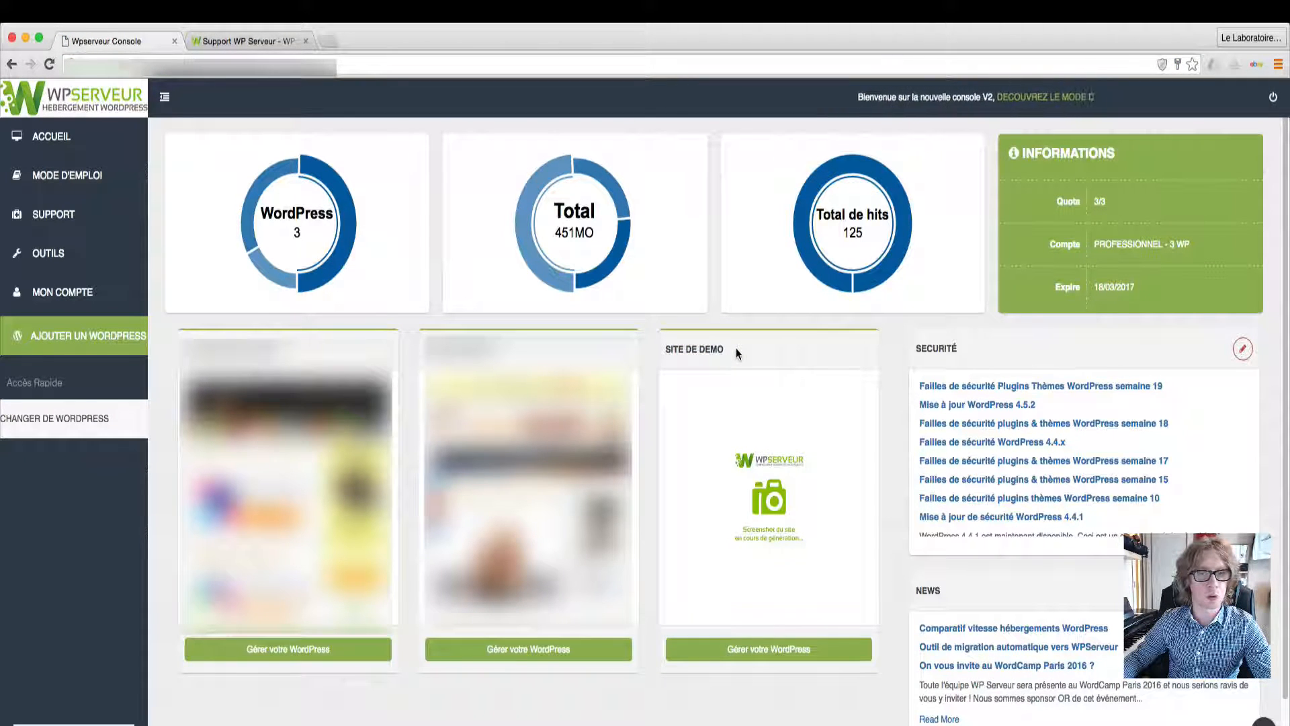
pyautogui.doubleClick(675, 349)
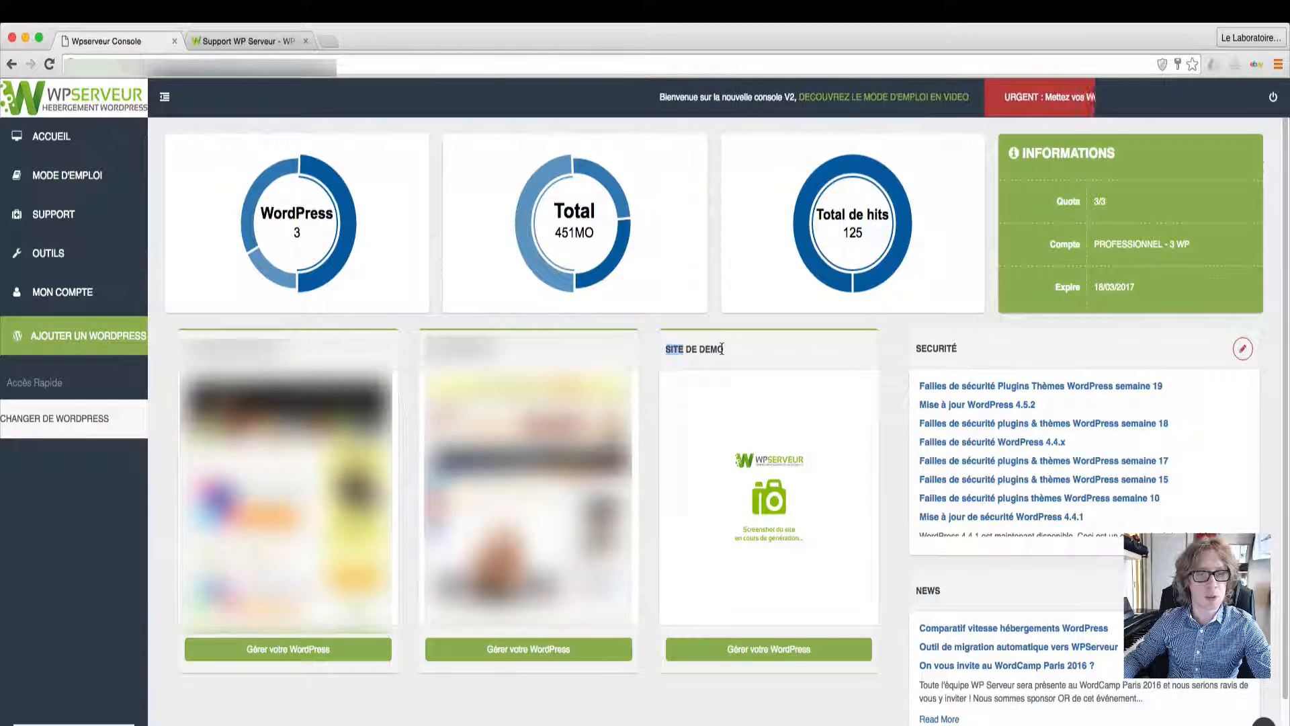
pyautogui.click(722, 348)
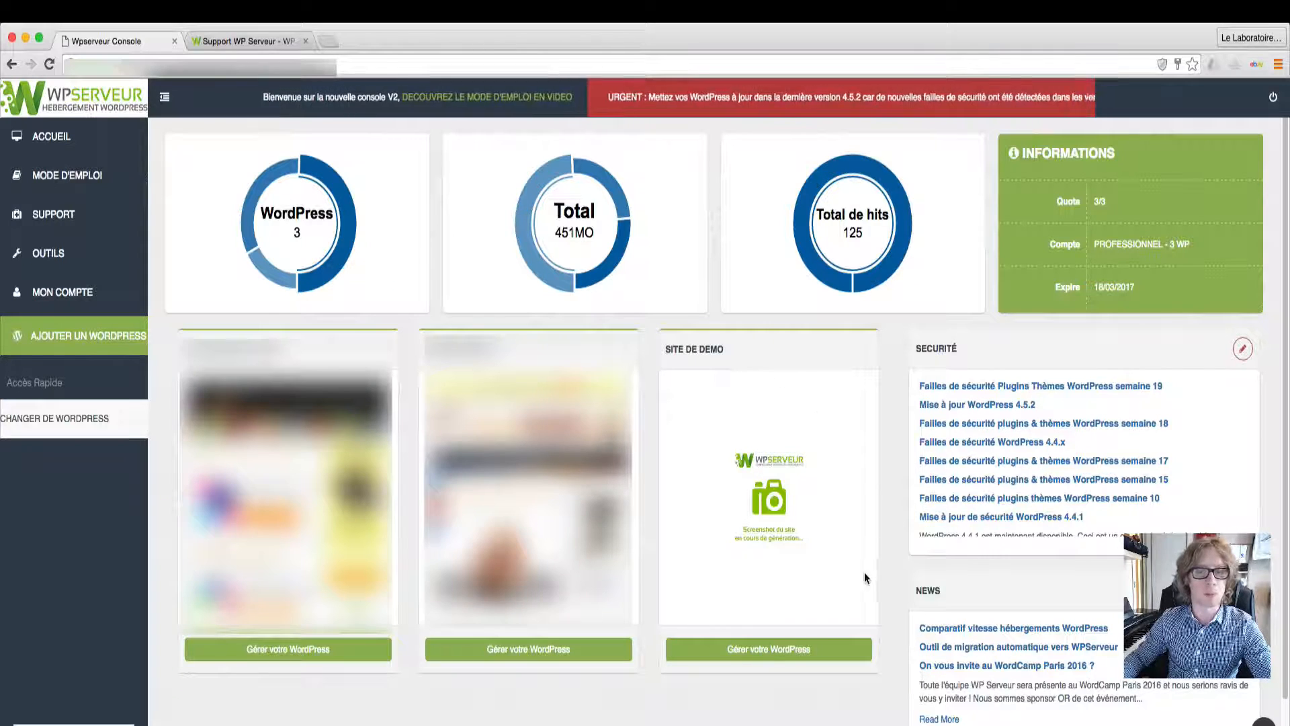
pyautogui.click(766, 653)
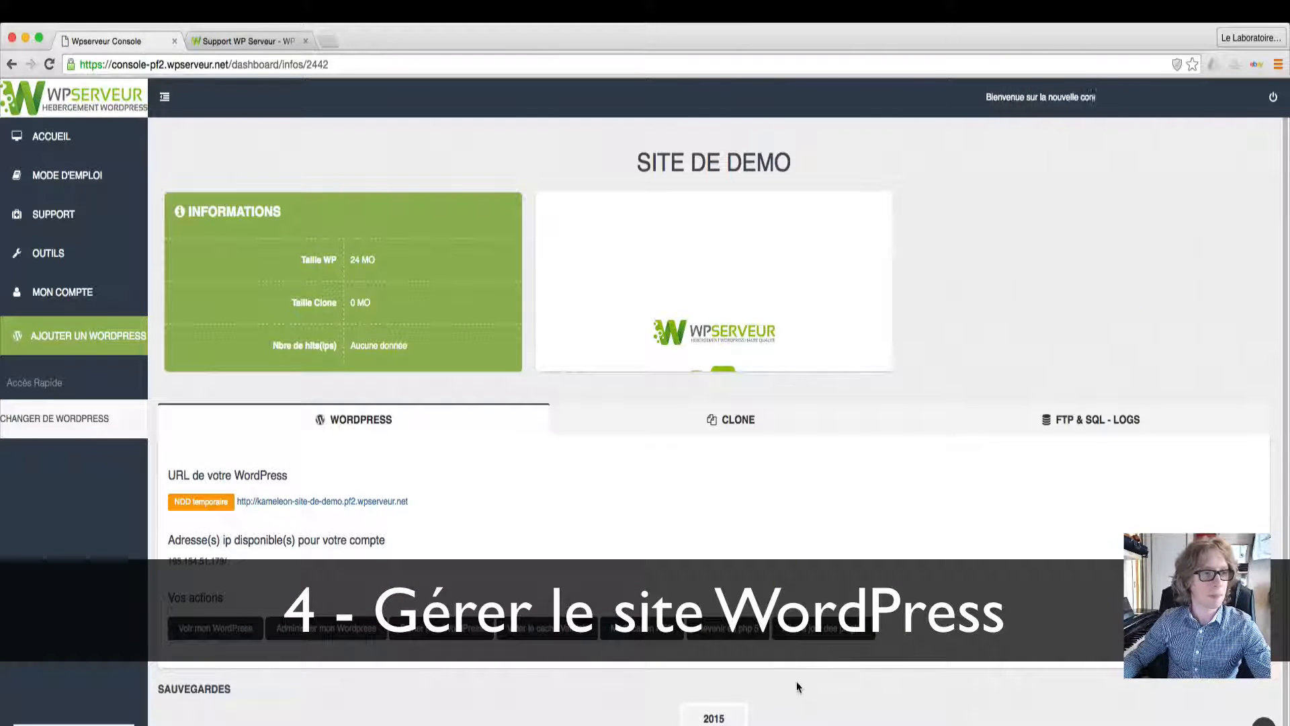
pyautogui.scroll(-1, 285, 361)
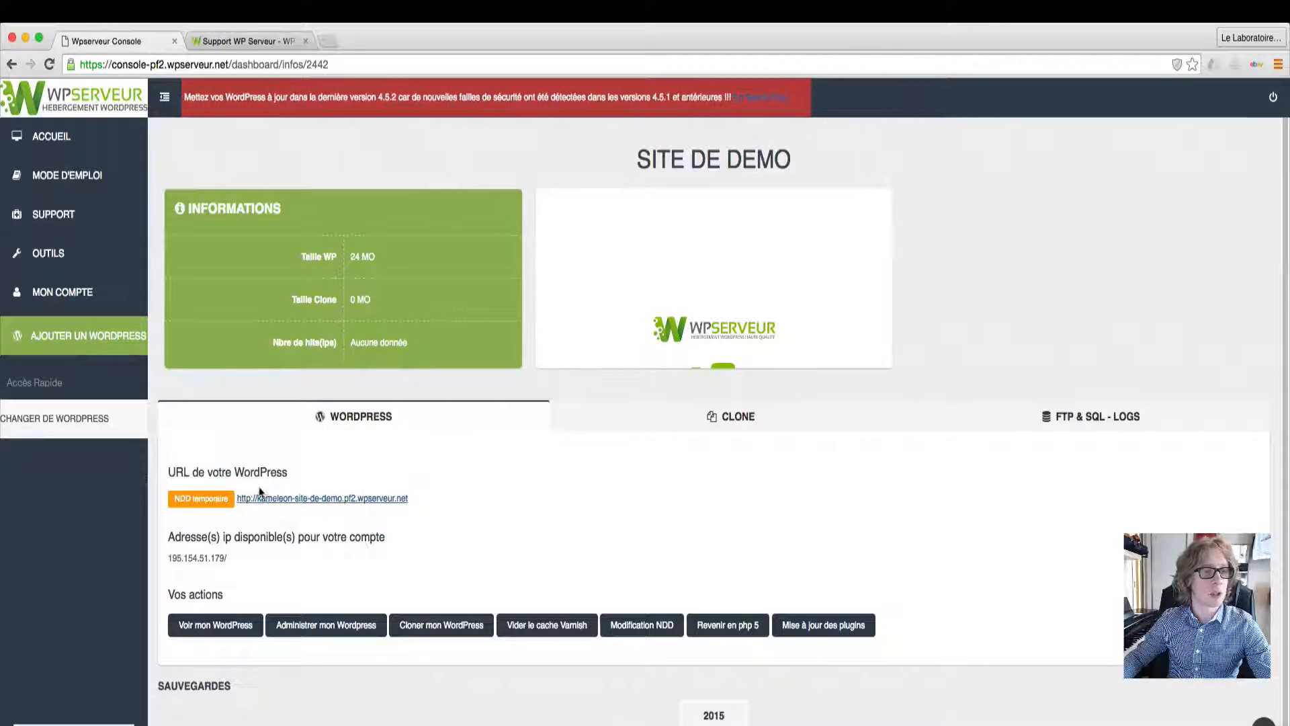
# Visit the site's temporary URL, look over its home page, and return to the management page
pyautogui.moveTo(216, 473); pyautogui.dragTo(280, 472)
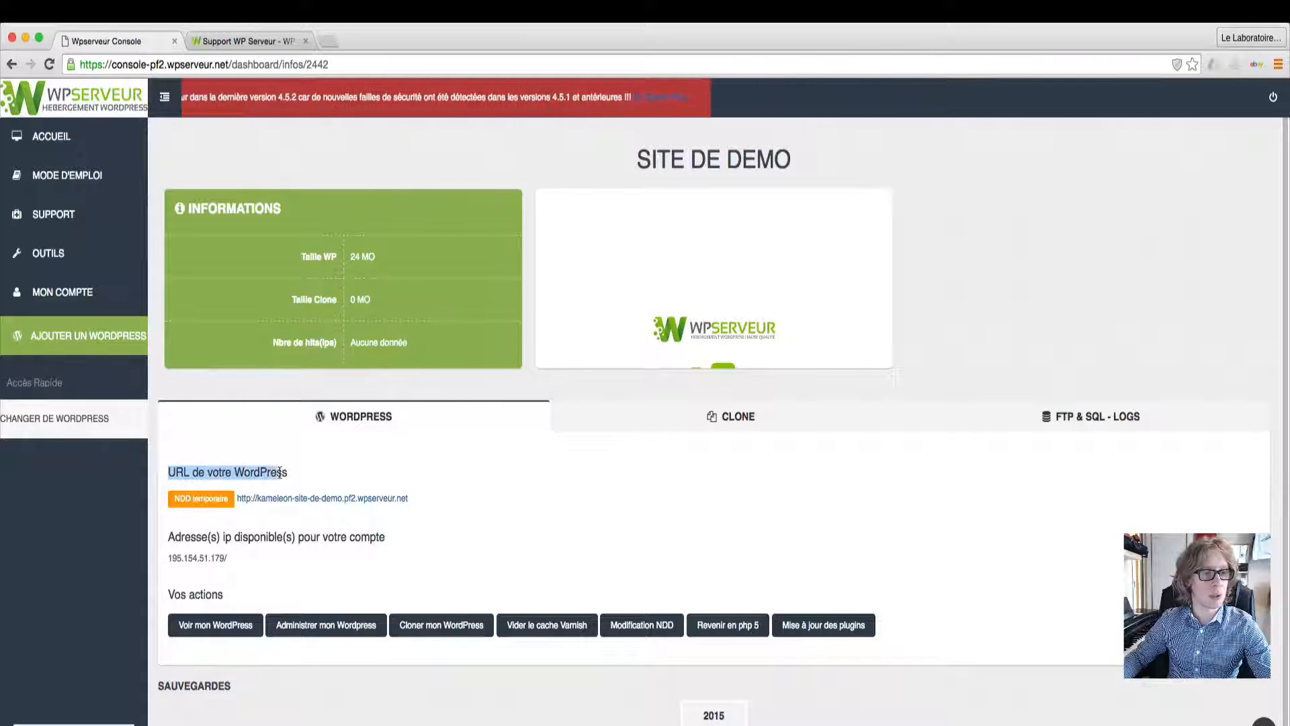
pyautogui.moveTo(411, 498); pyautogui.dragTo(235, 503)
pyautogui.click(456, 500)
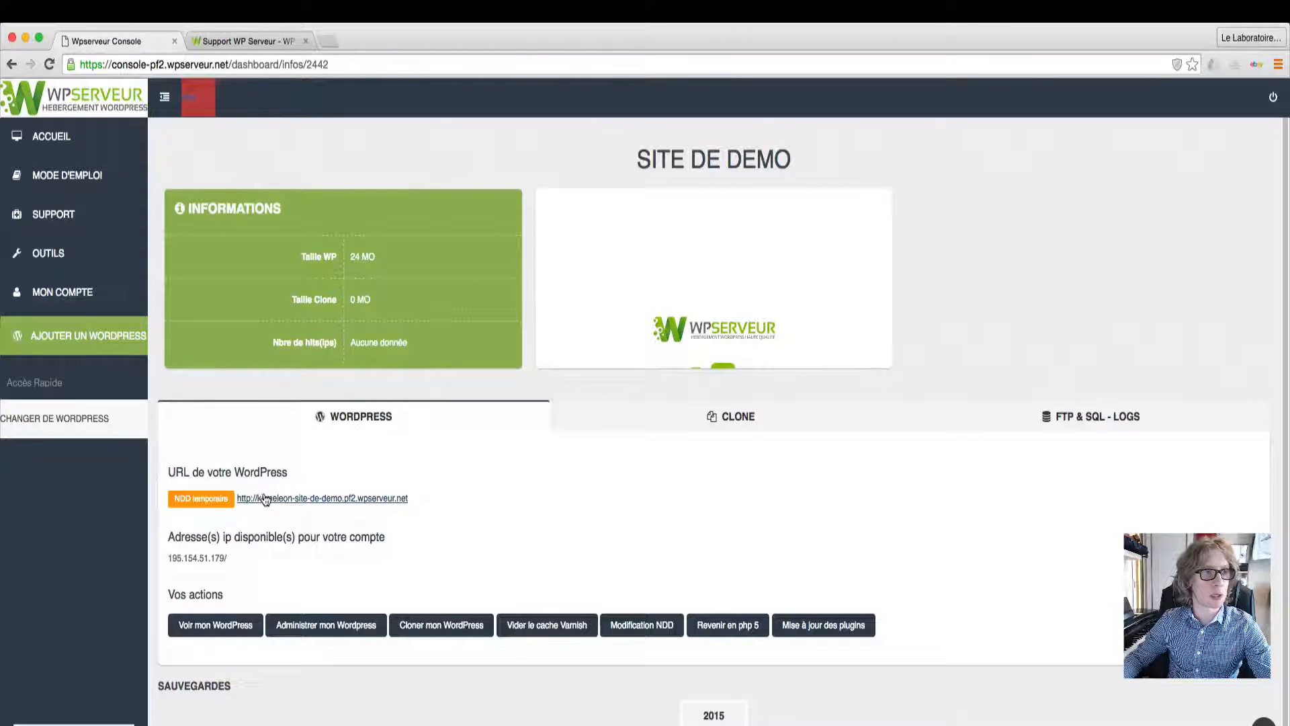
pyautogui.click(299, 500)
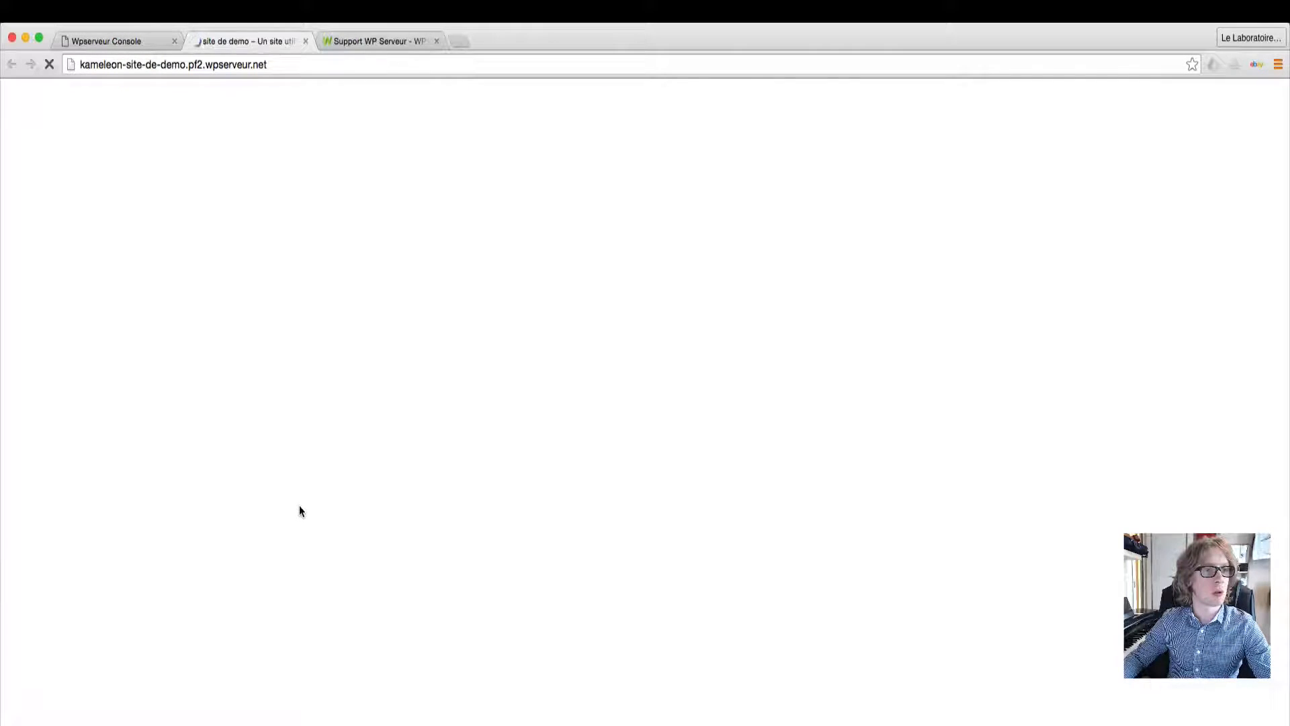
pyautogui.scroll(-5, 460, 392)
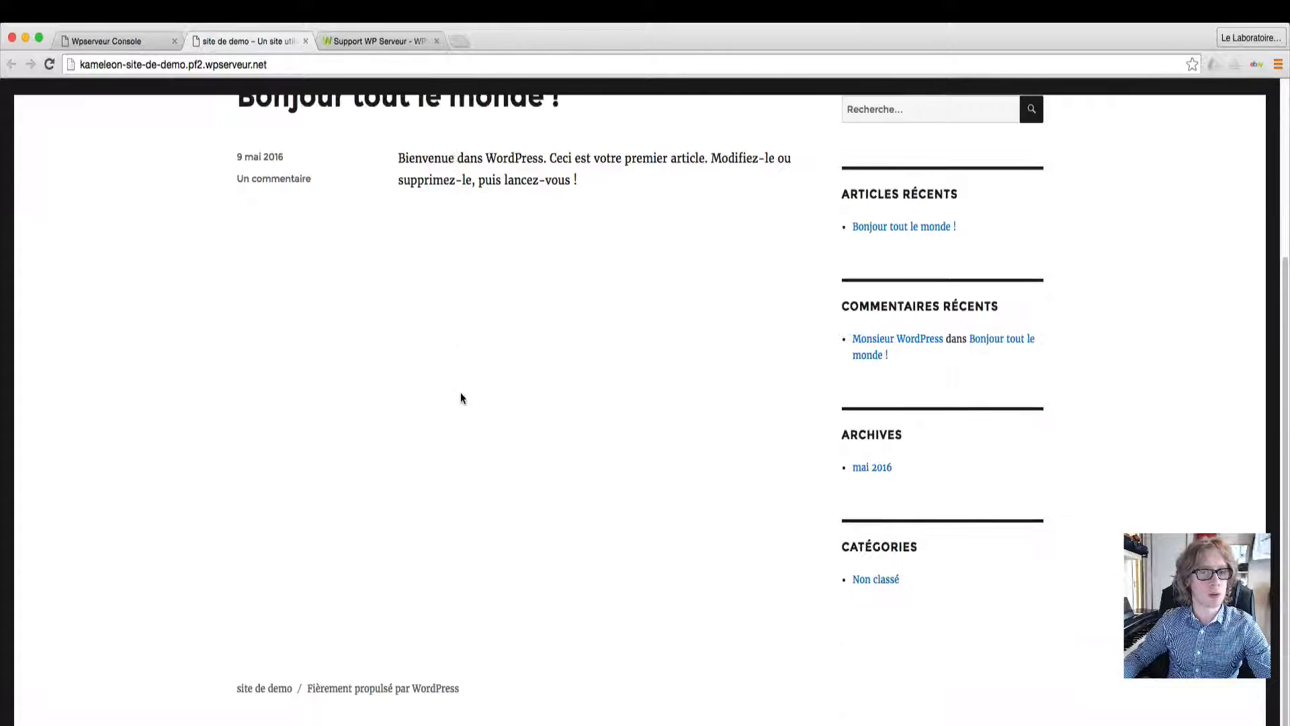
pyautogui.scroll(4, 461, 396)
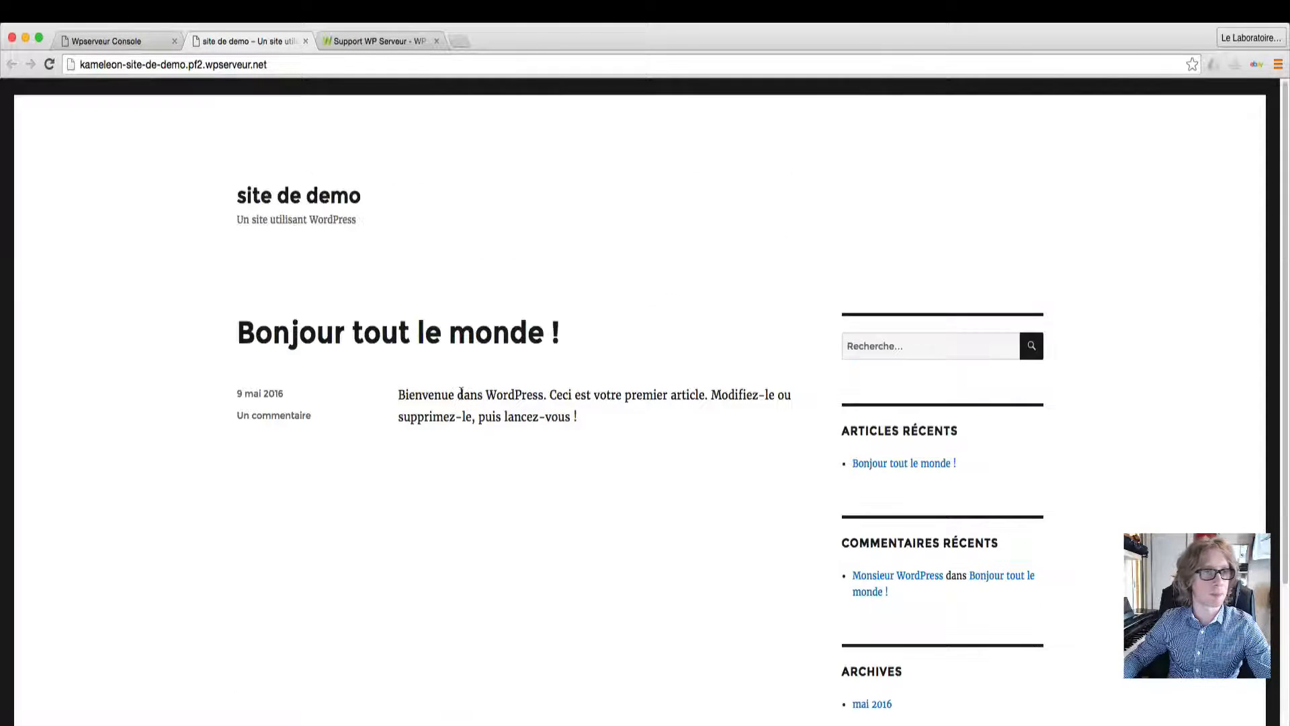
pyautogui.click(305, 41)
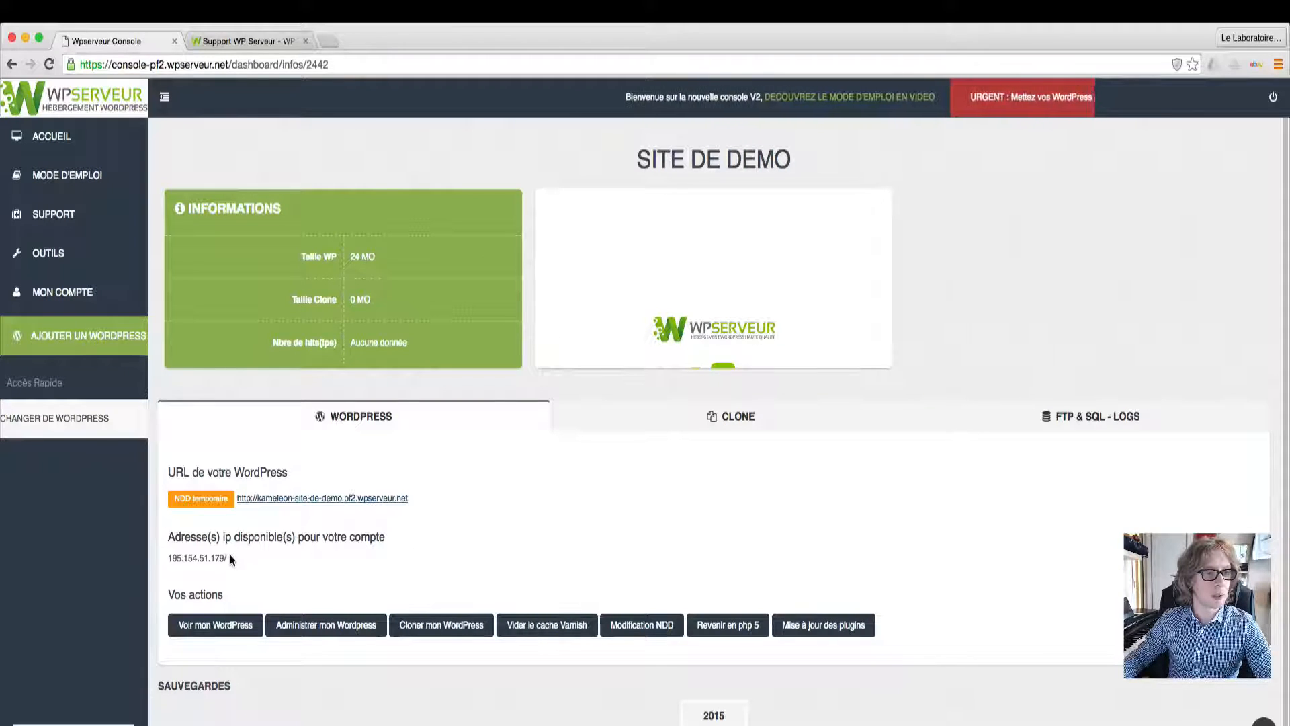
# Inspect the IP address available for the account, then preview the site through the Voir mon WordPress action and close it
pyautogui.moveTo(167, 539); pyautogui.dragTo(388, 537)
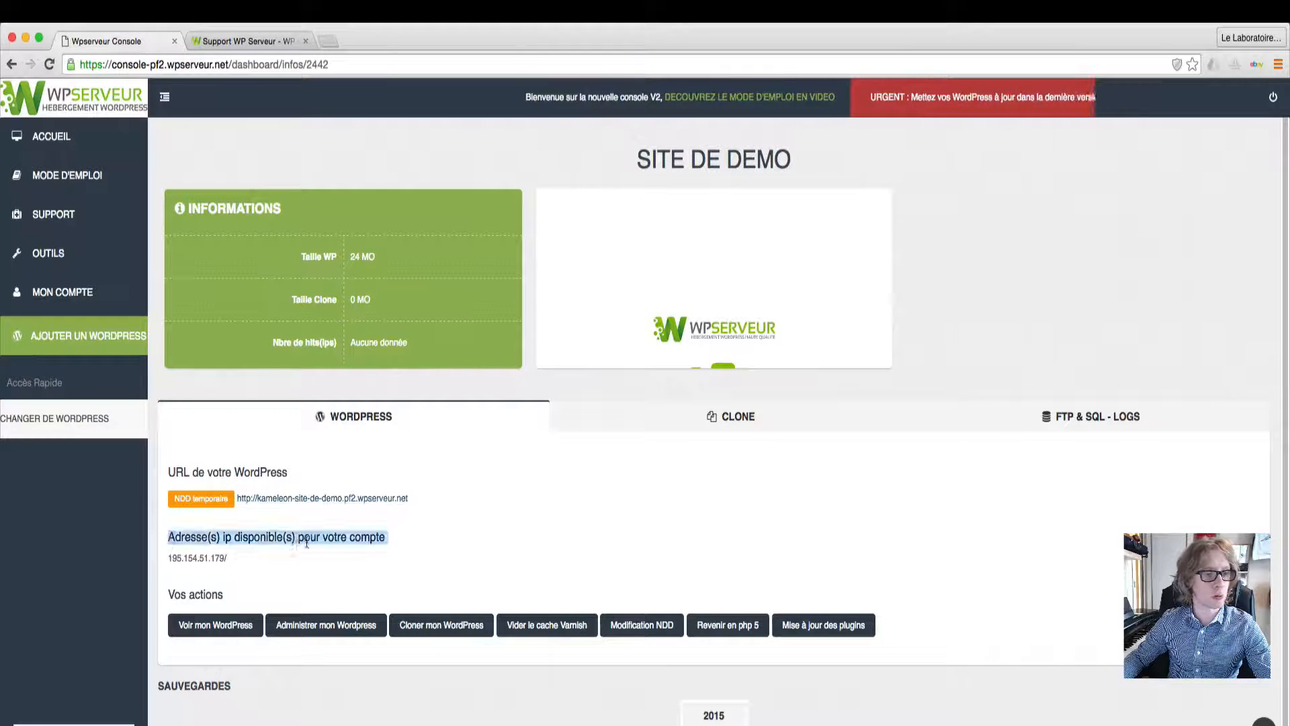
pyautogui.tripleClick(391, 538)
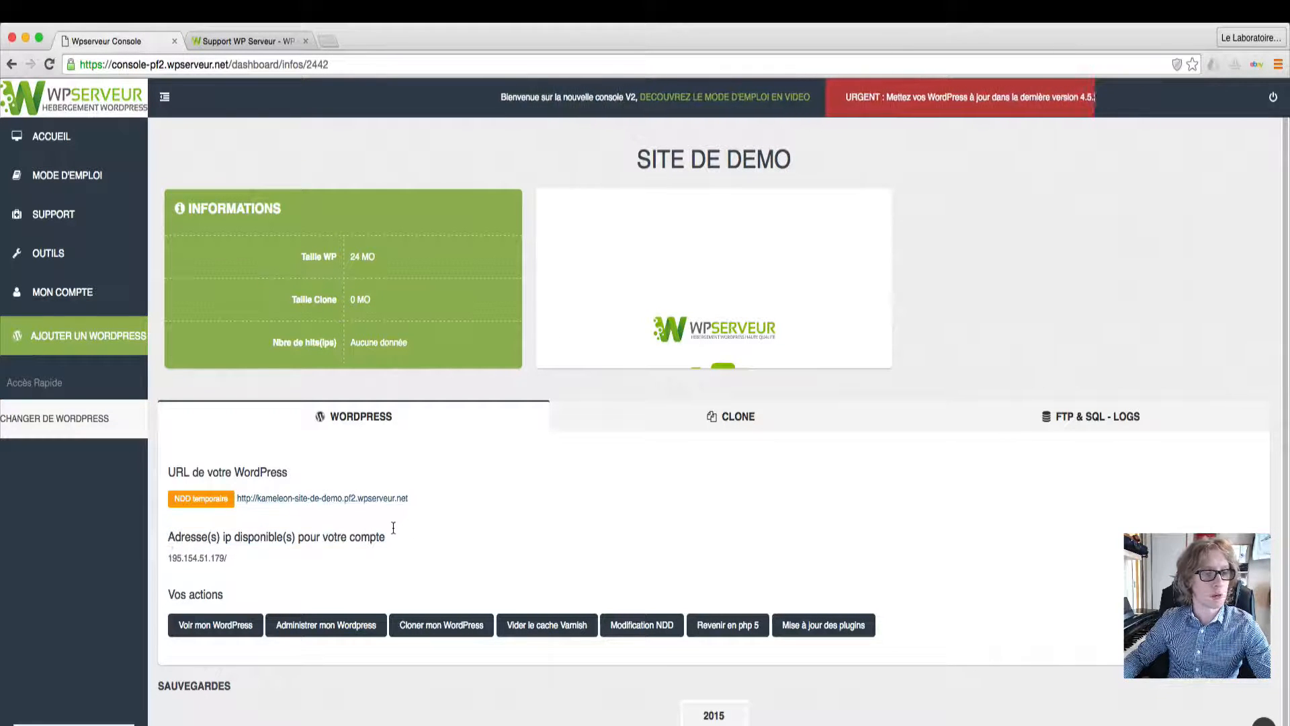
pyautogui.click(227, 558)
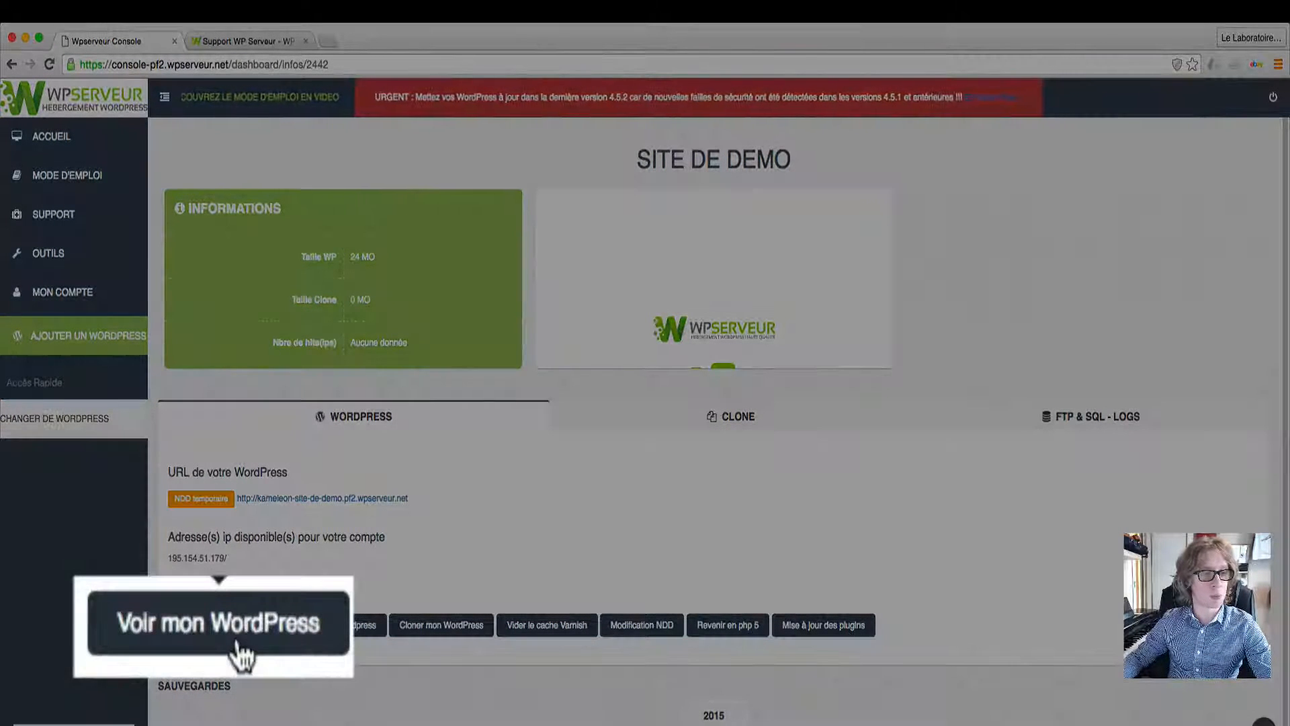
pyautogui.click(223, 635)
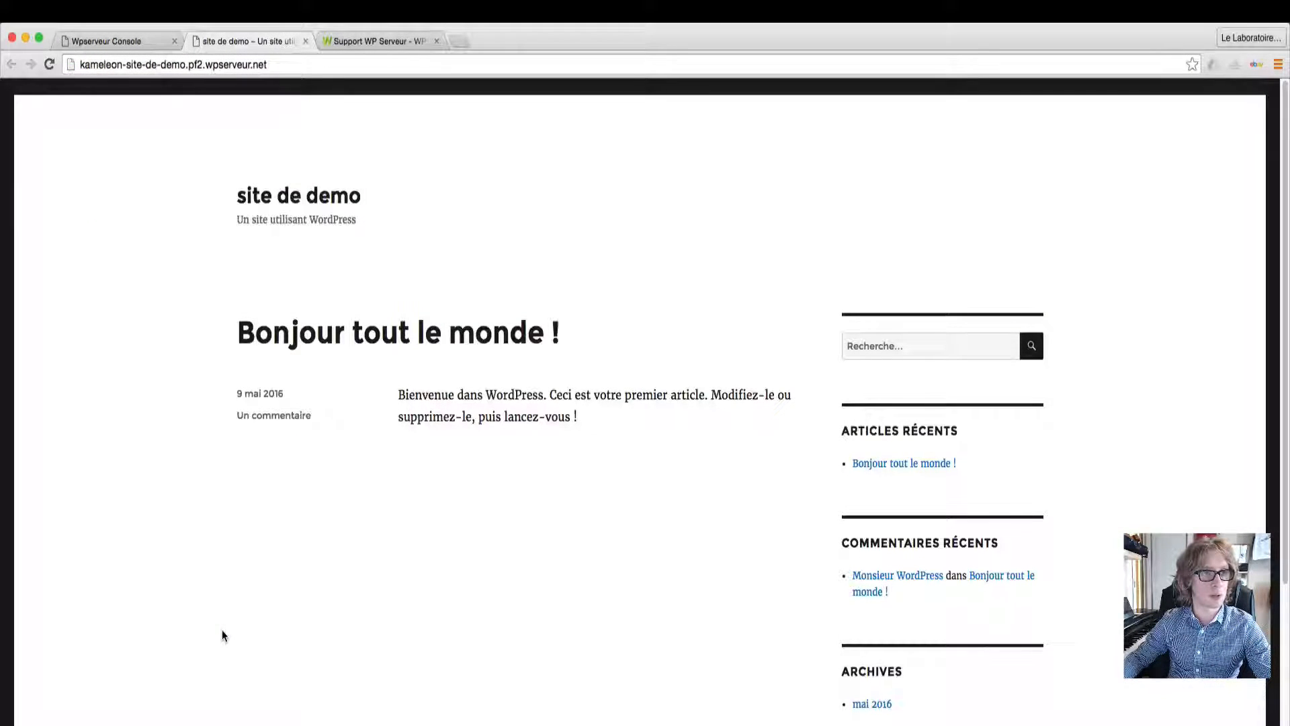
pyautogui.click(305, 42)
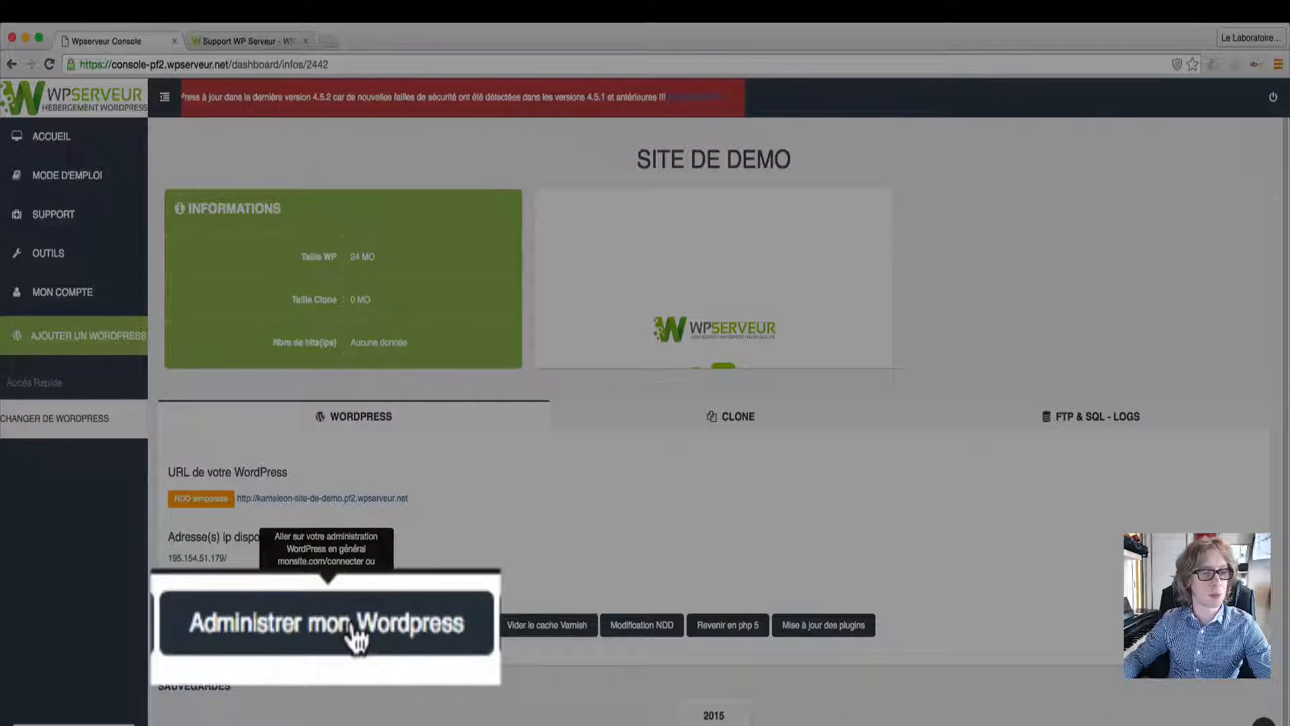
# Open the administration login page of Site de Demo and examine its /connecter/ address
pyautogui.click(335, 628)
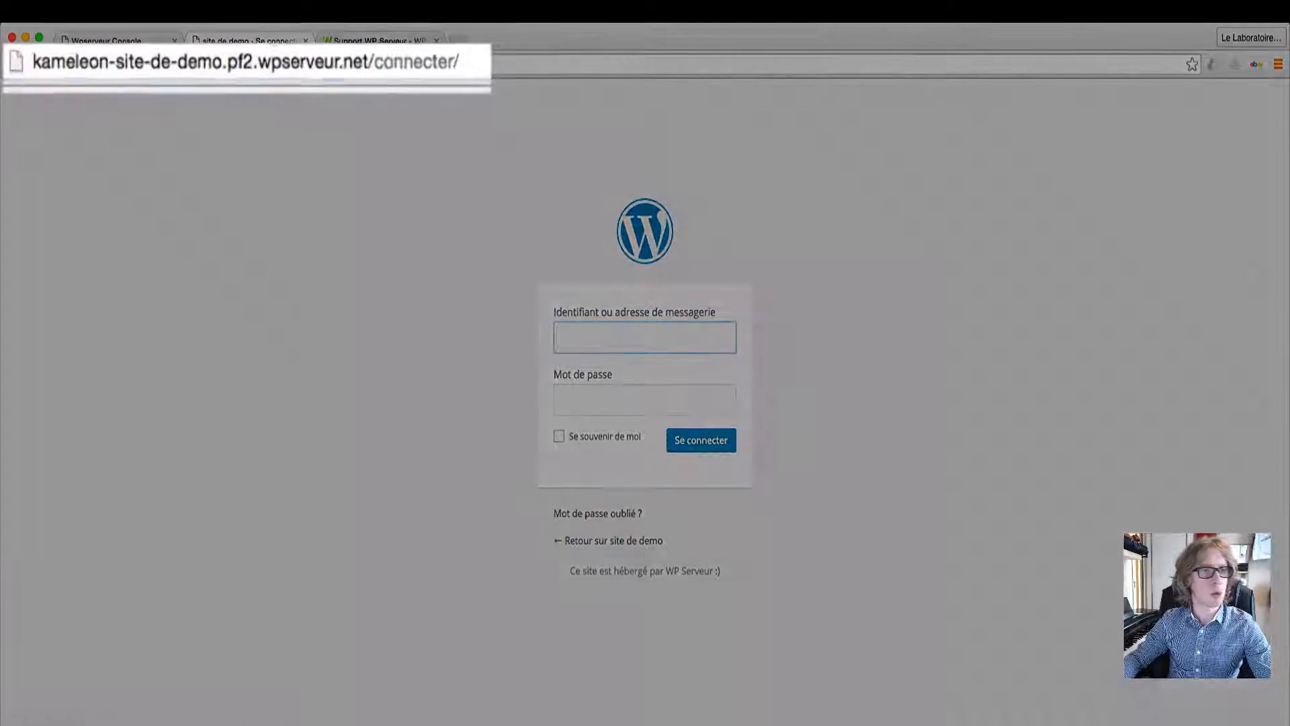
pyautogui.moveTo(319, 64); pyautogui.dragTo(76, 65)
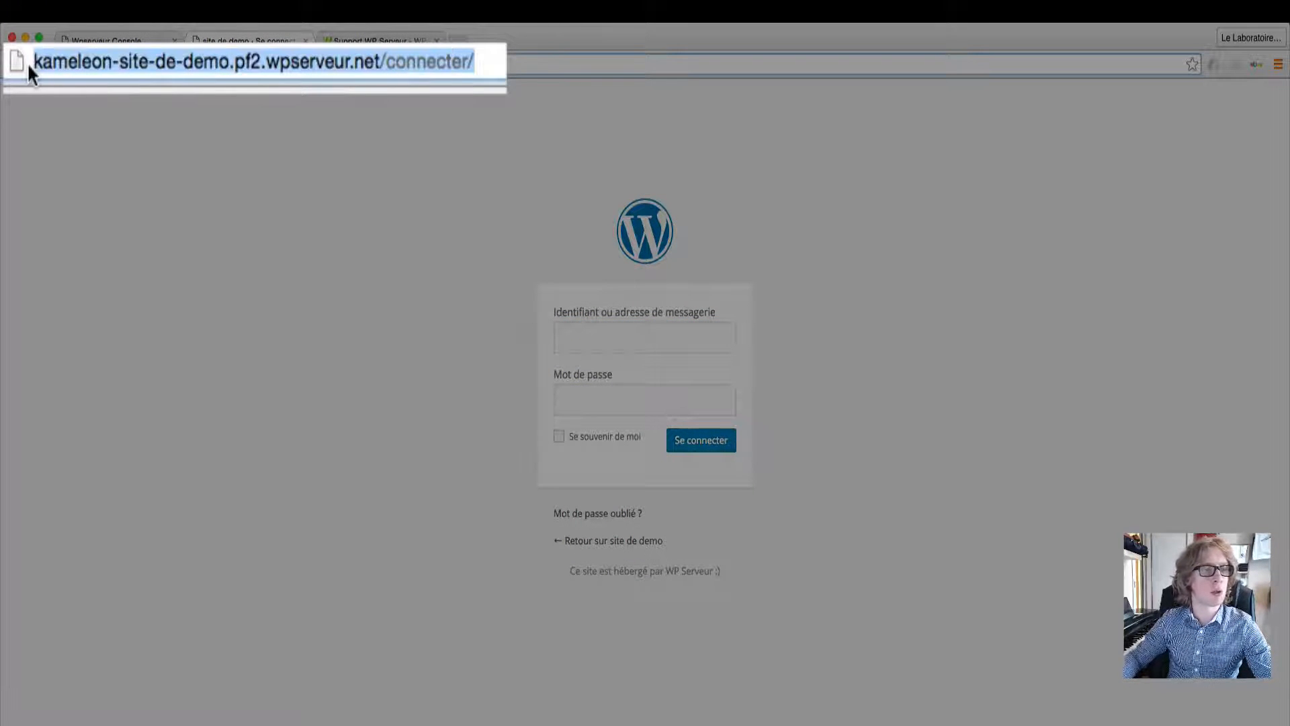
pyautogui.click(406, 63)
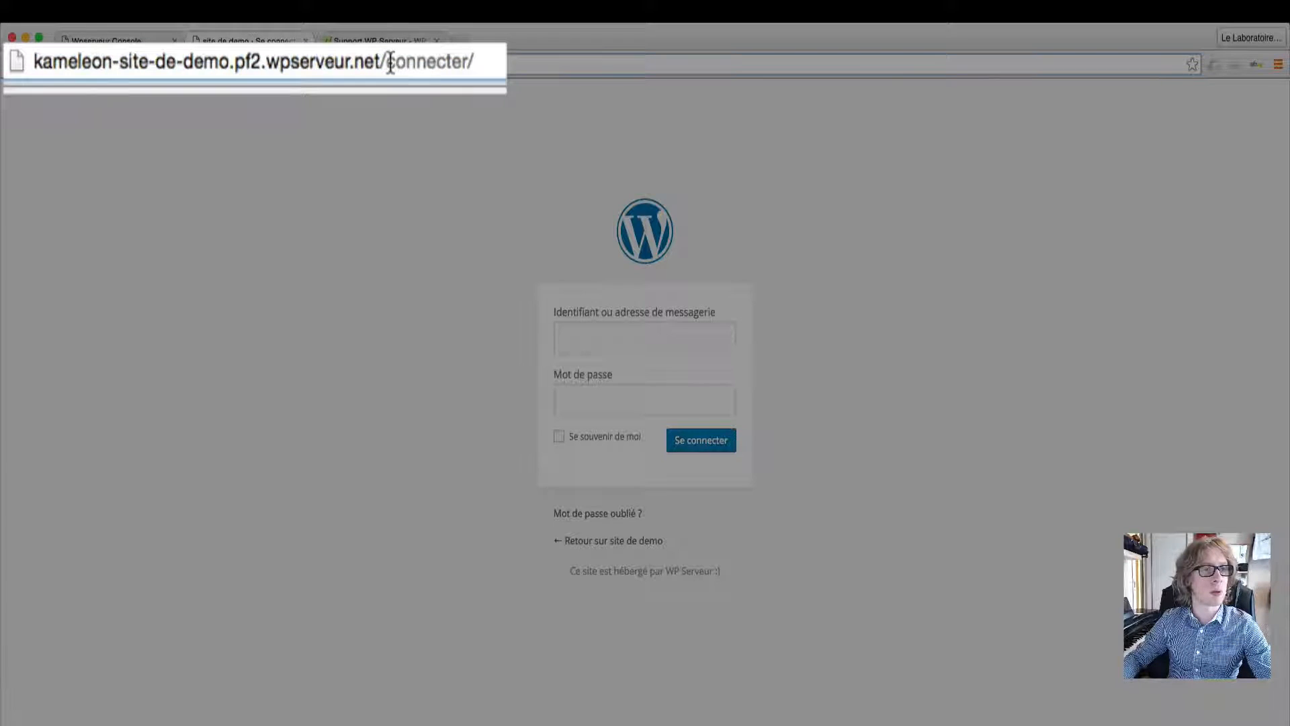
# Try the /wp-admin address of the demo site, examine the resulting page, and return to the /connecter/ login page
pyautogui.moveTo(387, 64); pyautogui.dragTo(475, 64)
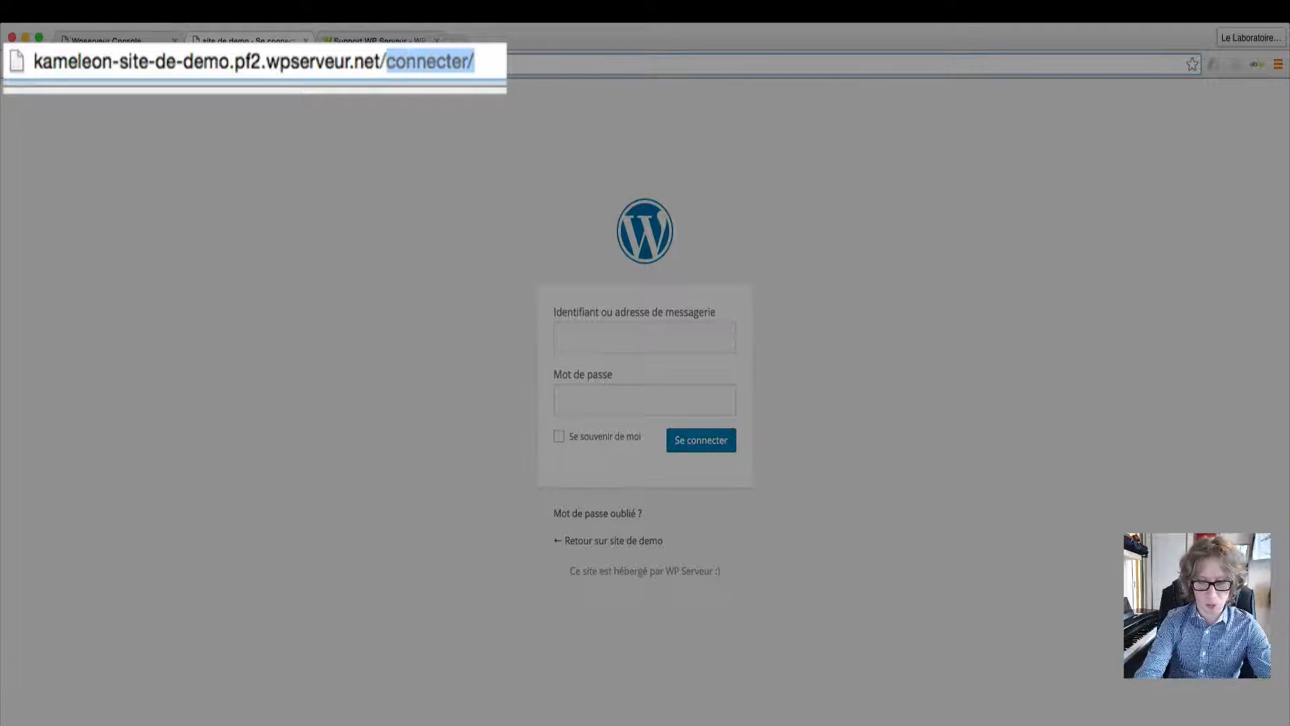
pyautogui.write('wp-admin')
pyautogui.press('Return')
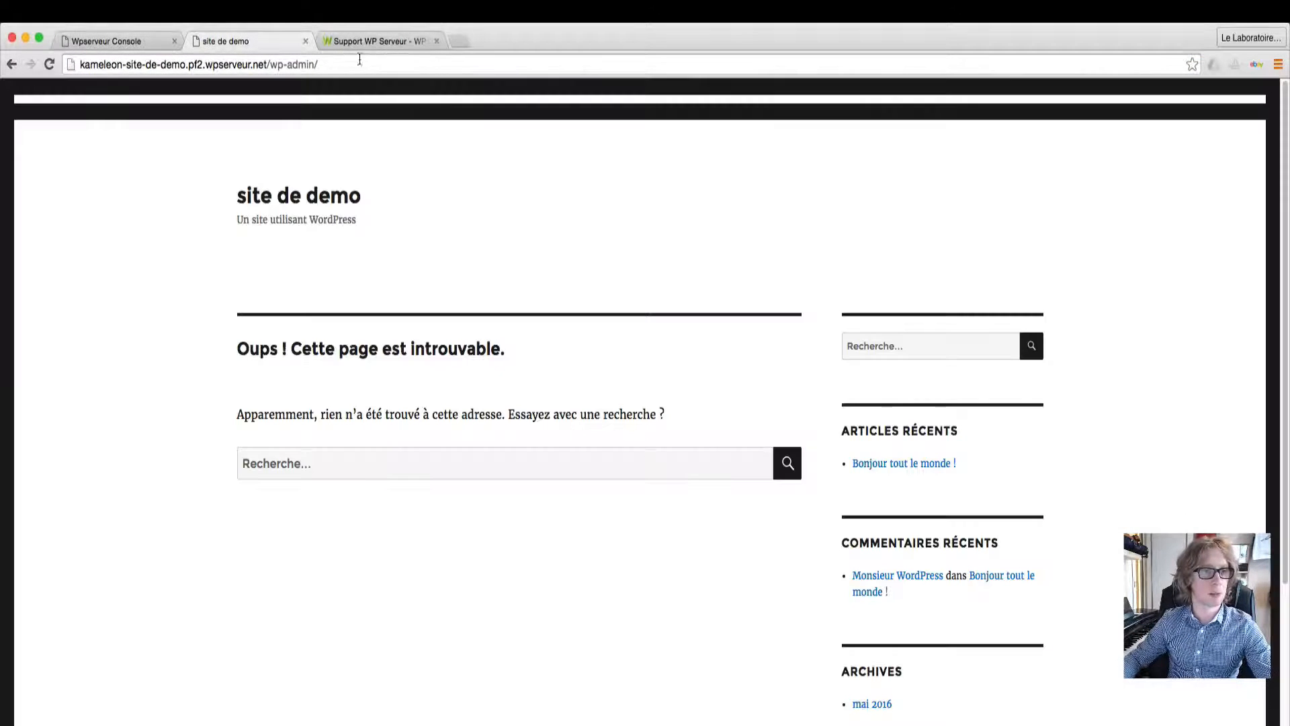
pyautogui.moveTo(236, 348); pyautogui.dragTo(515, 349)
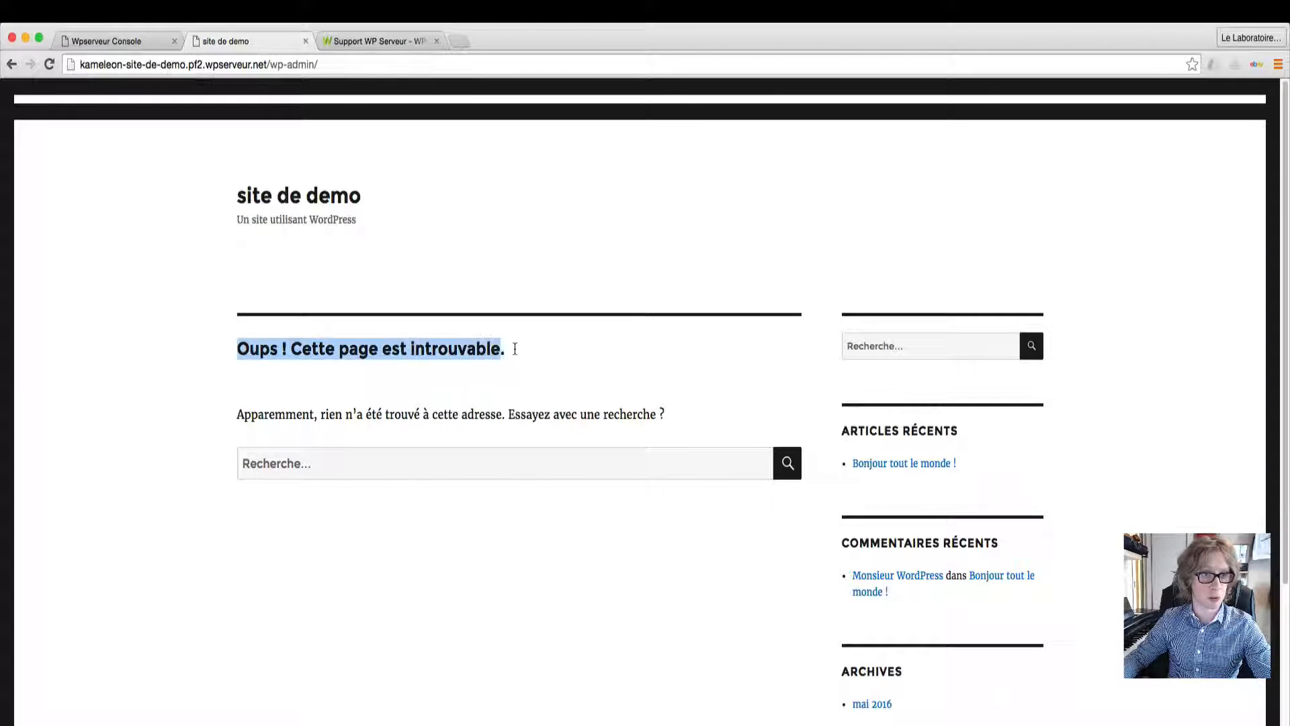
pyautogui.click(7, 65)
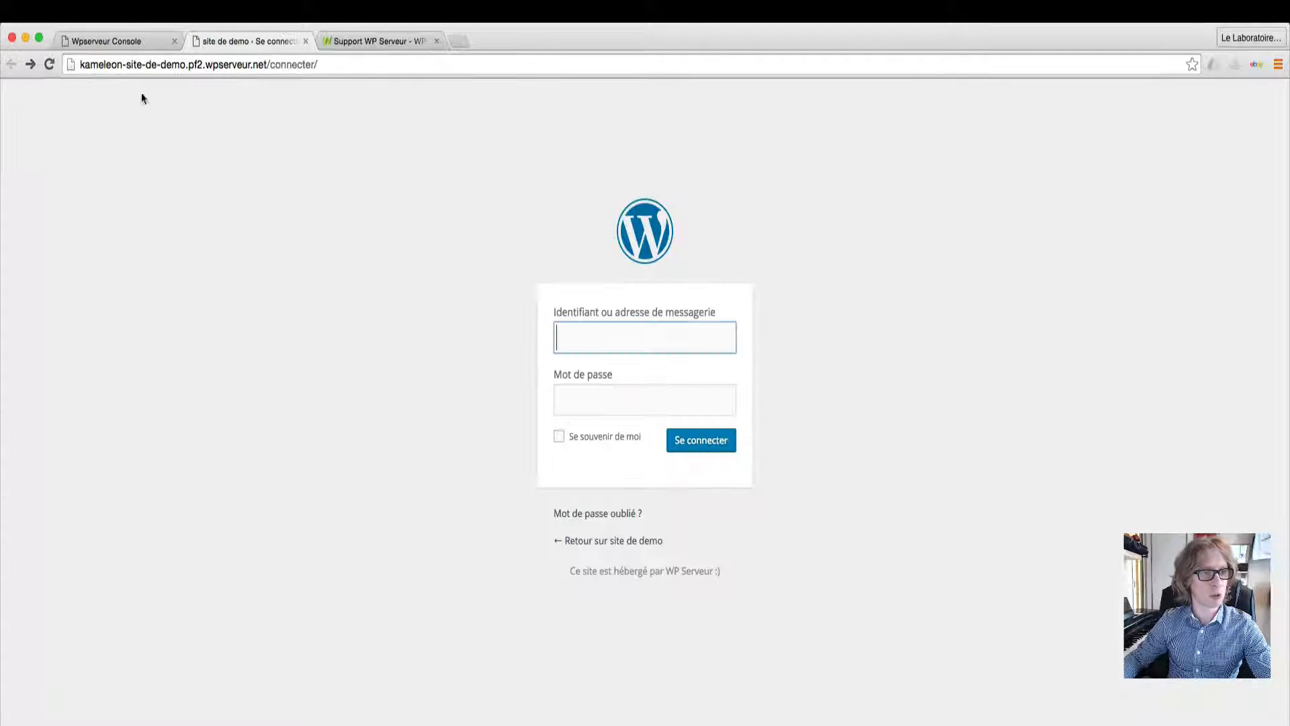
pyautogui.moveTo(271, 67); pyautogui.dragTo(324, 68)
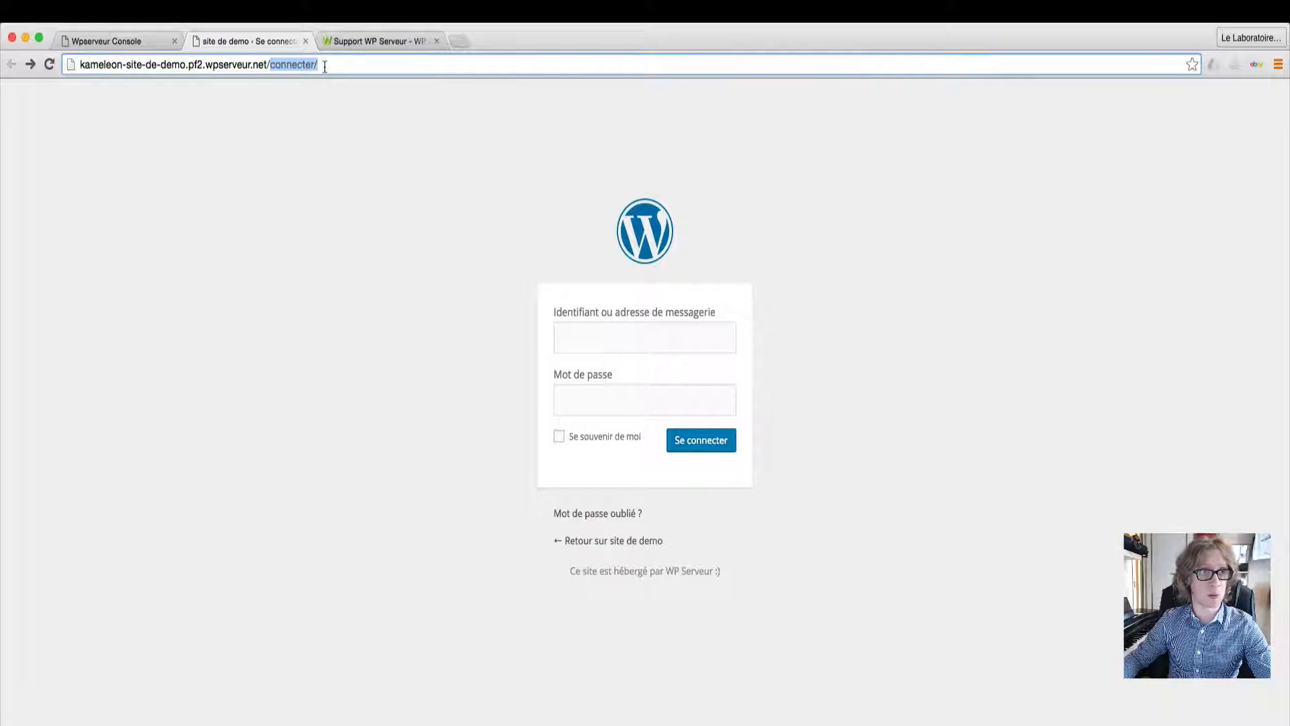
# Log in to the demo site's administration with the username demosite and the account password
pyautogui.click(579, 334)
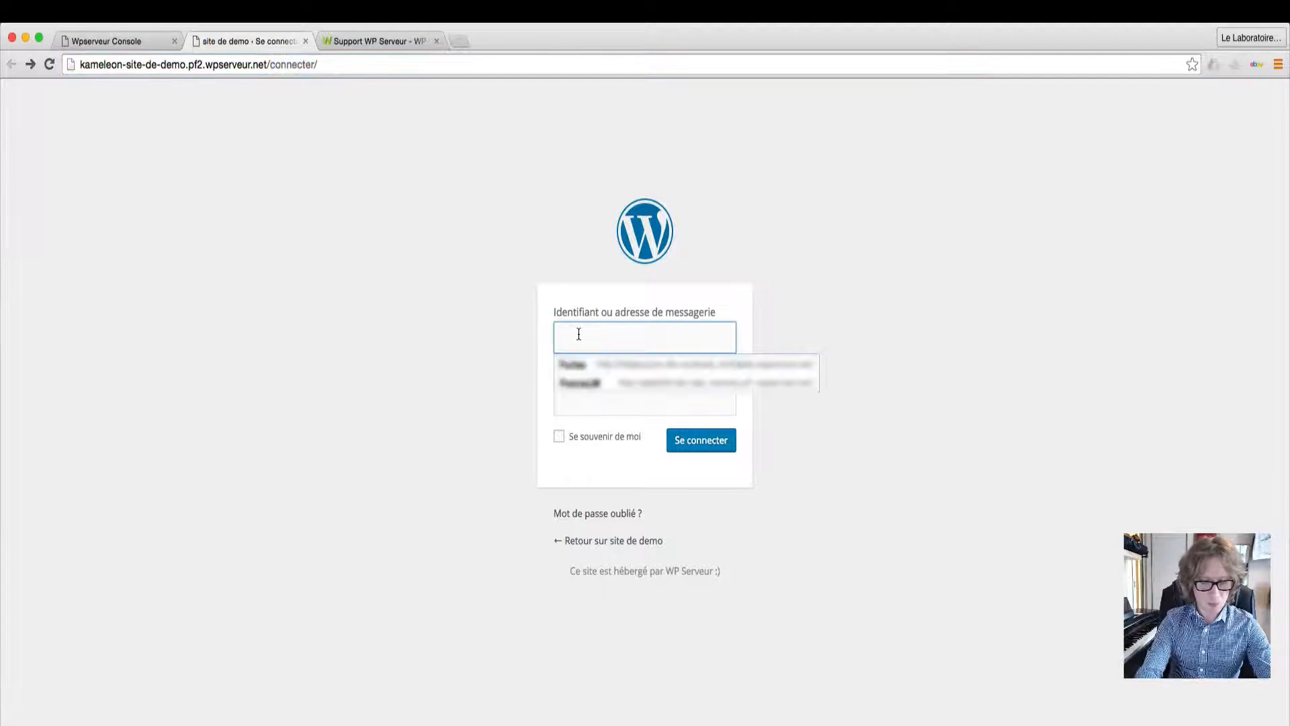
pyautogui.write('demostie')
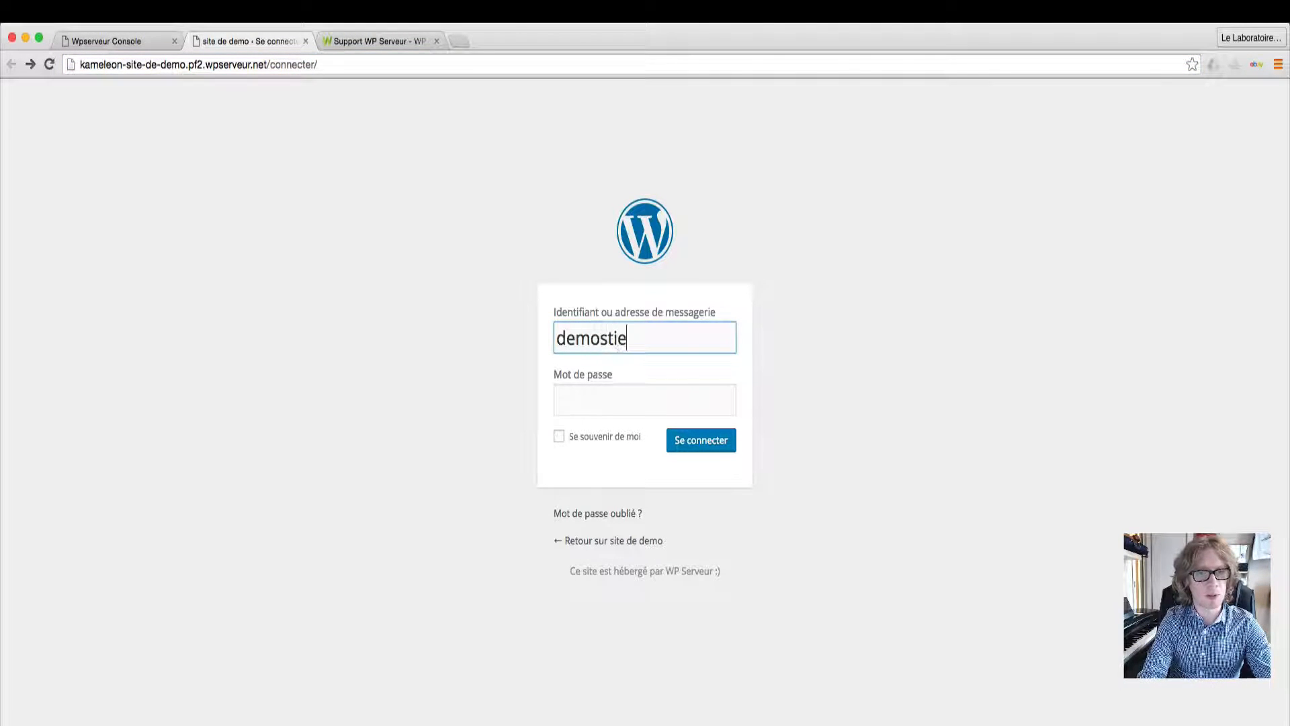
pyautogui.press('Tab')
pyautogui.hotkey('shift', 'Tab')
pyautogui.press('Right')
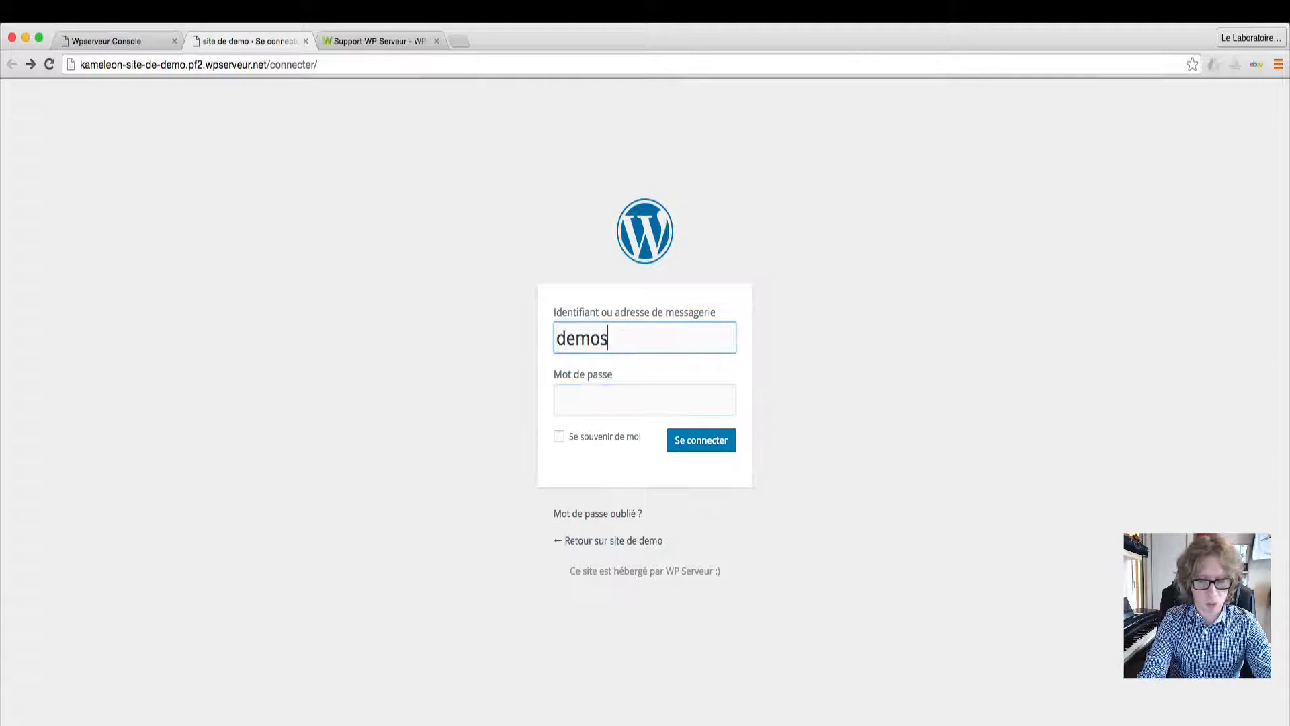
pyautogui.write('ite')
pyautogui.press('Tab')
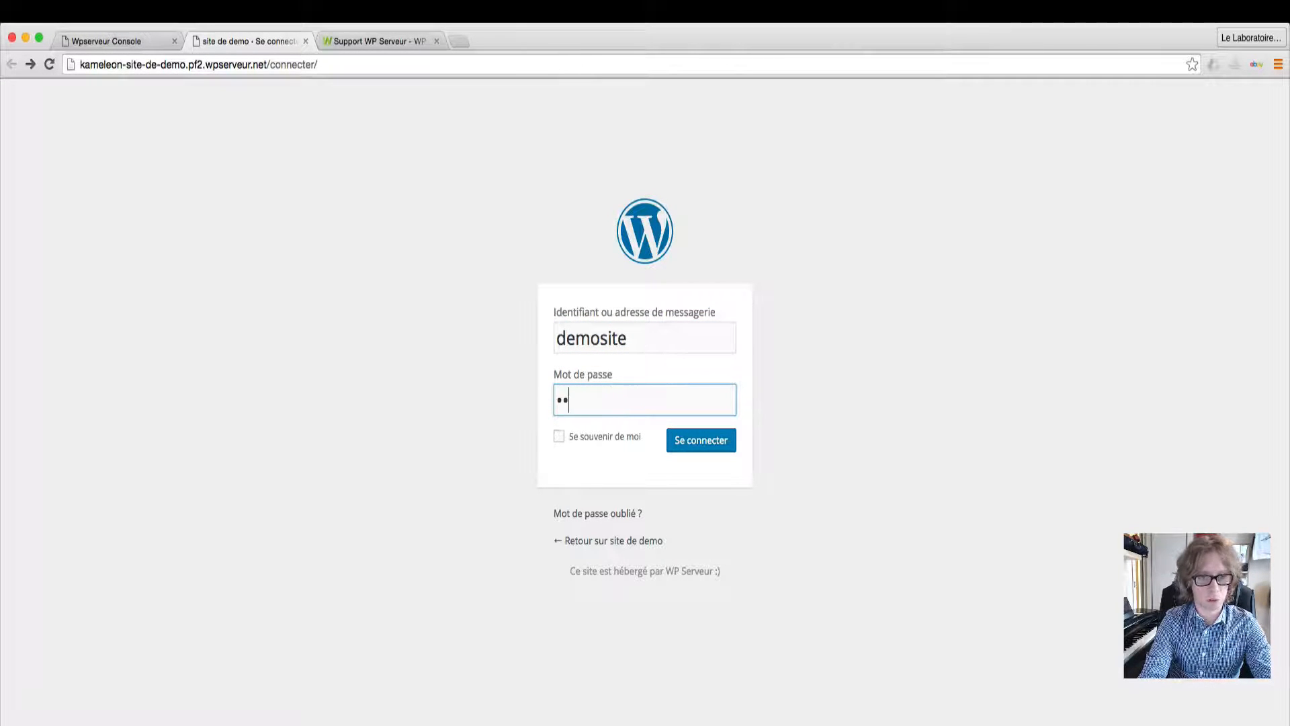
pyautogui.press('BackSpace')
pyautogui.press('BackSpace')
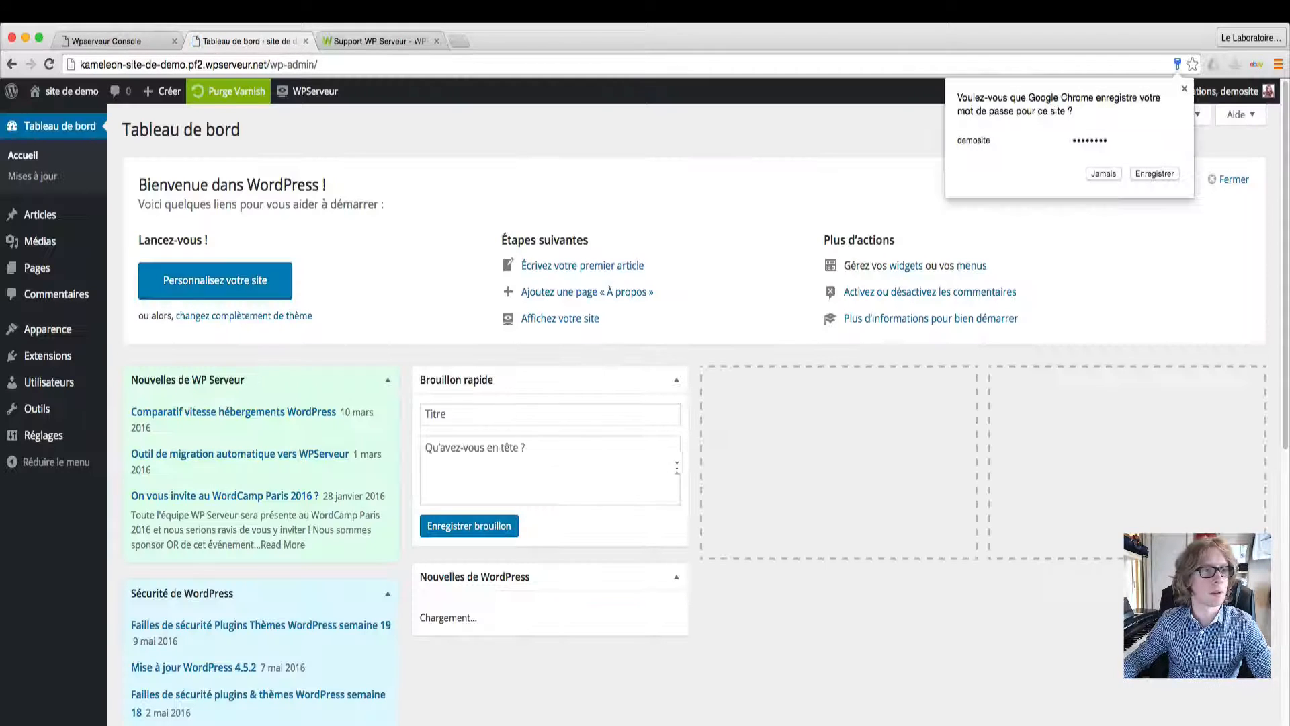
# View the demo site from its administration, return to the WP Serveur management page, and inspect the temporary URL
pyautogui.moveTo(67, 91)
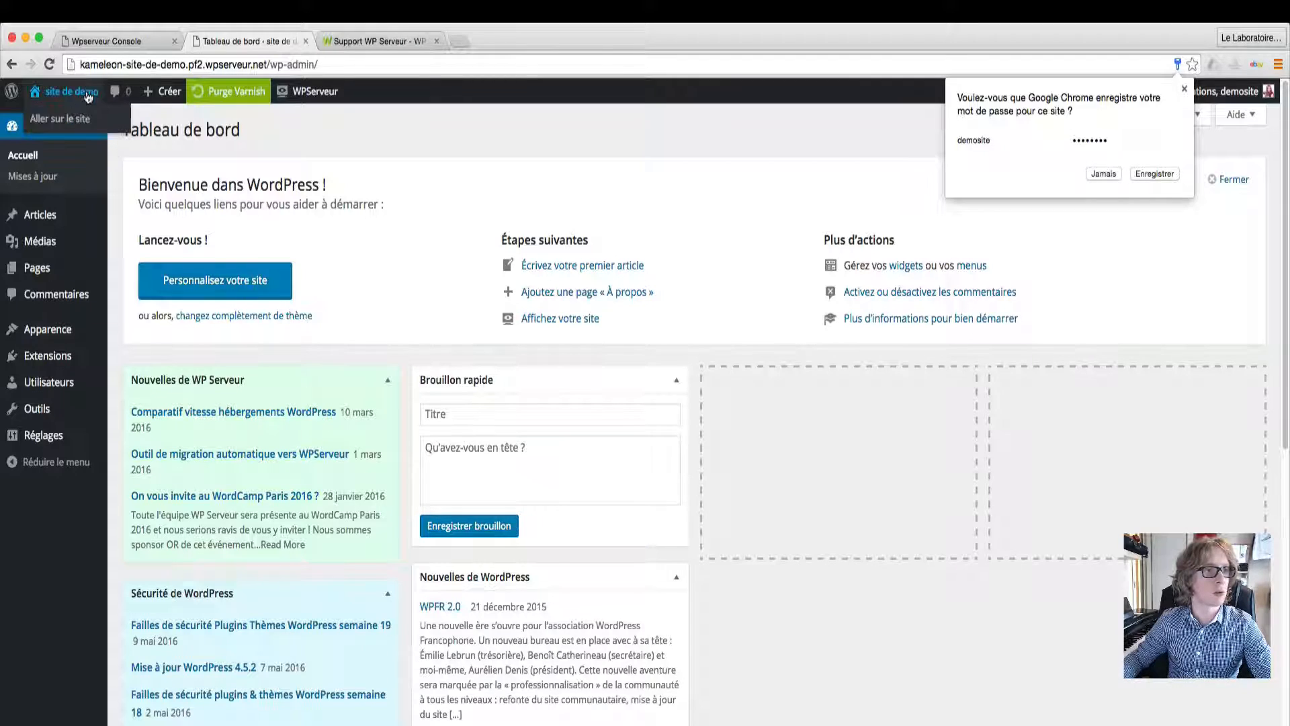
pyautogui.click(54, 116)
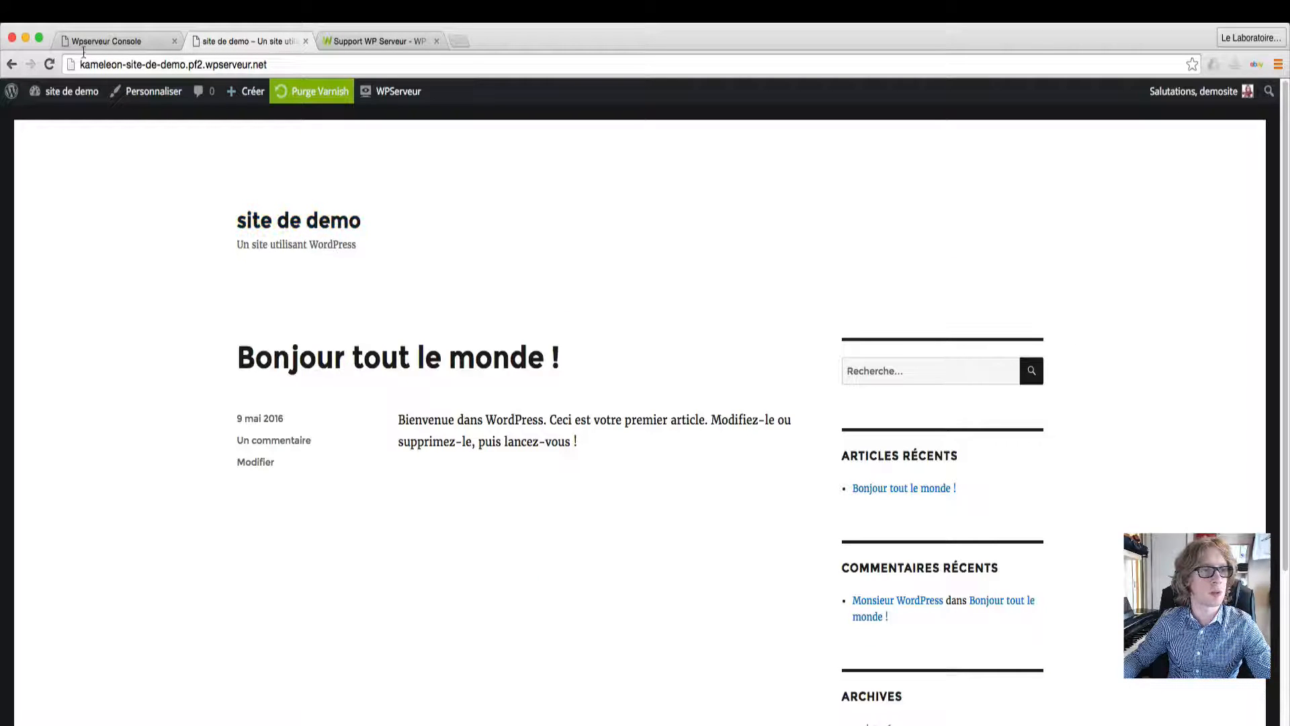
pyautogui.click(103, 40)
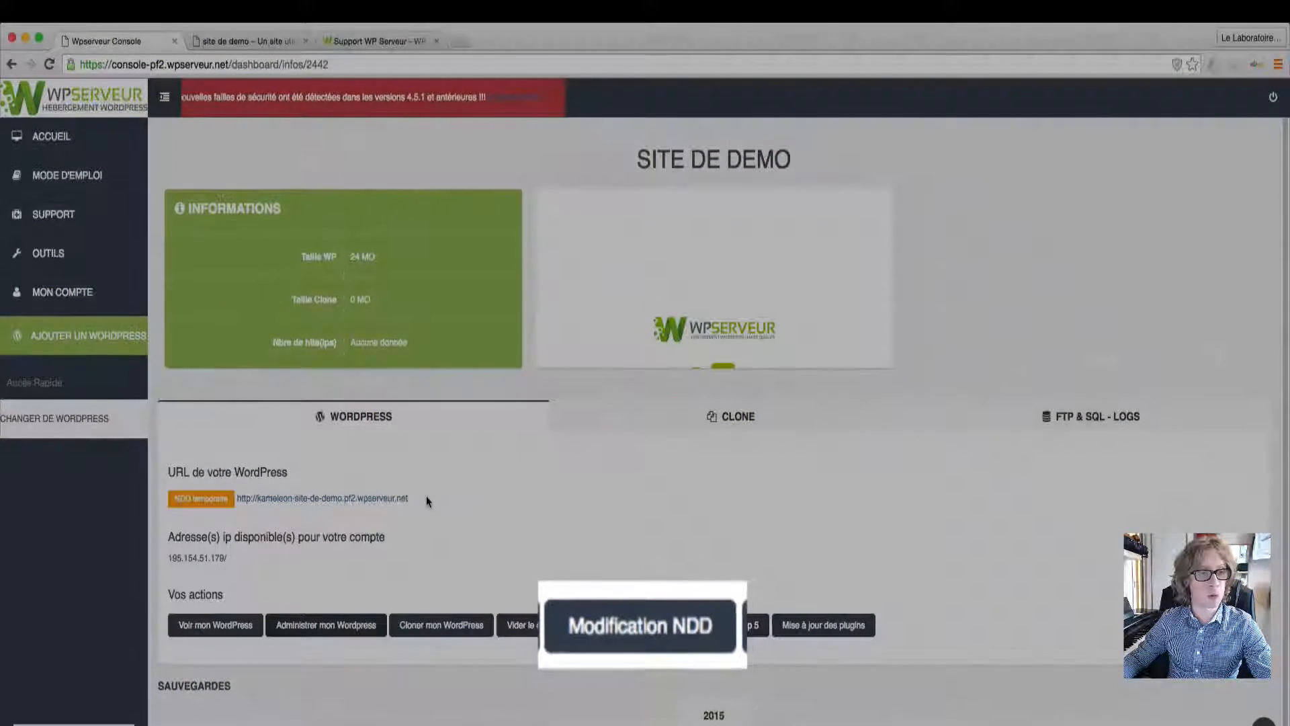
pyautogui.moveTo(426, 496); pyautogui.dragTo(232, 502)
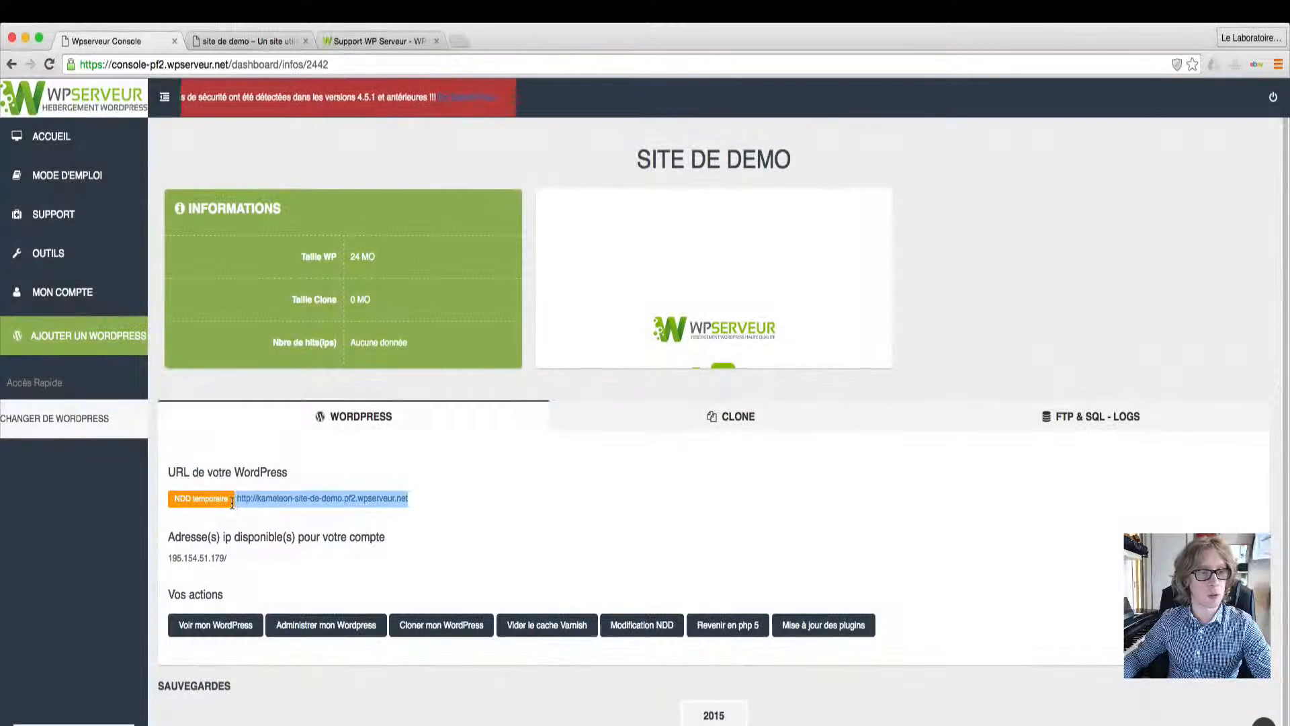
pyautogui.click(442, 509)
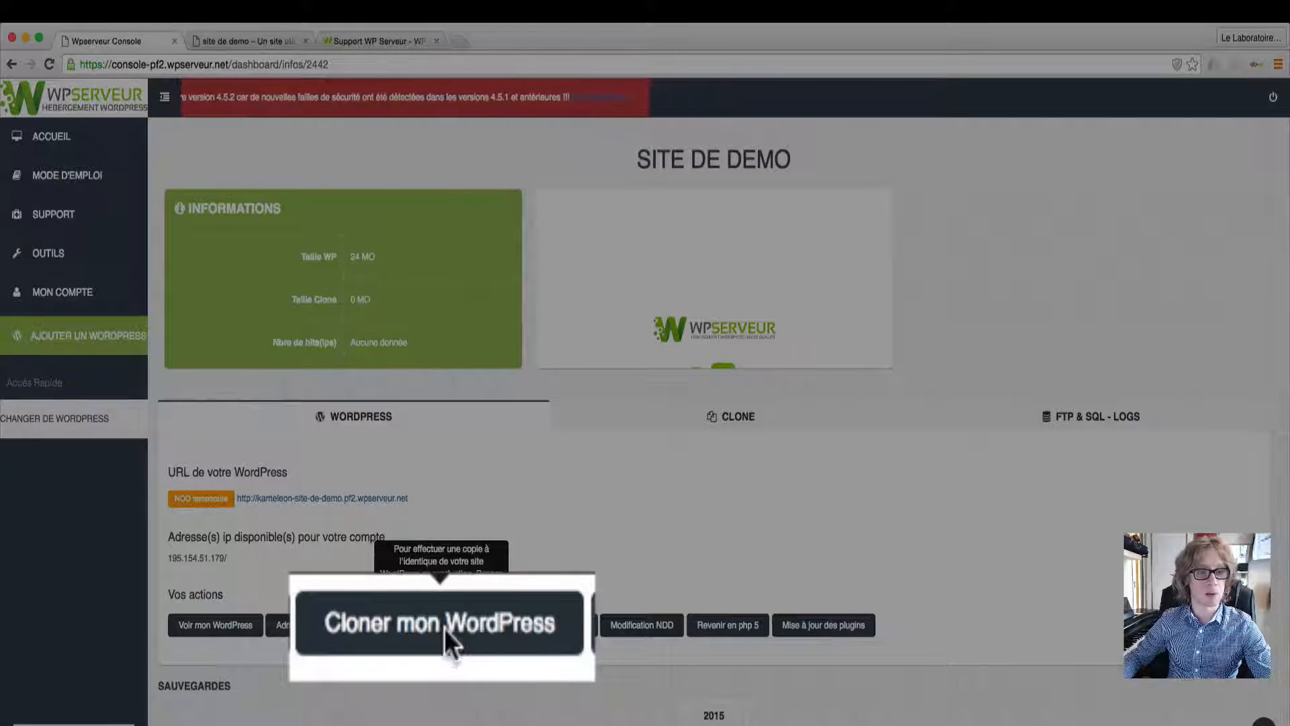
# Clone the Site de Demo WordPress and confirm the cloning operation
pyautogui.click(443, 627)
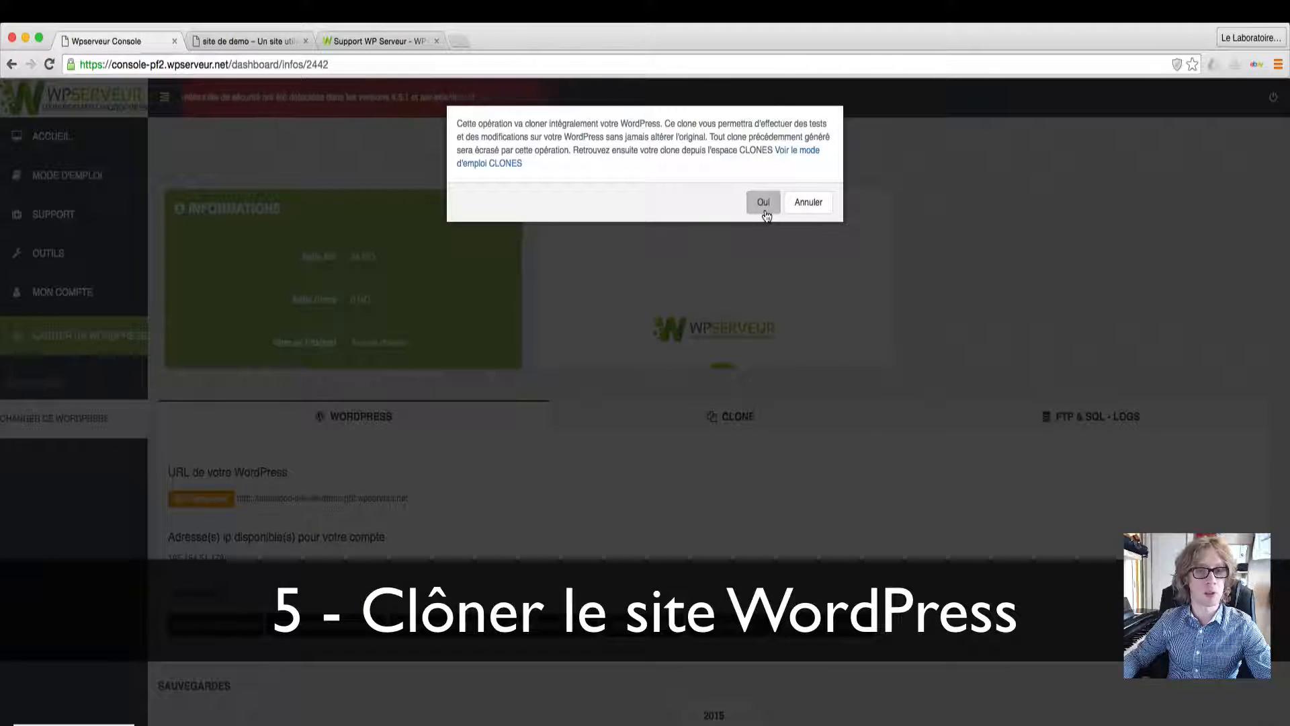
pyautogui.click(764, 205)
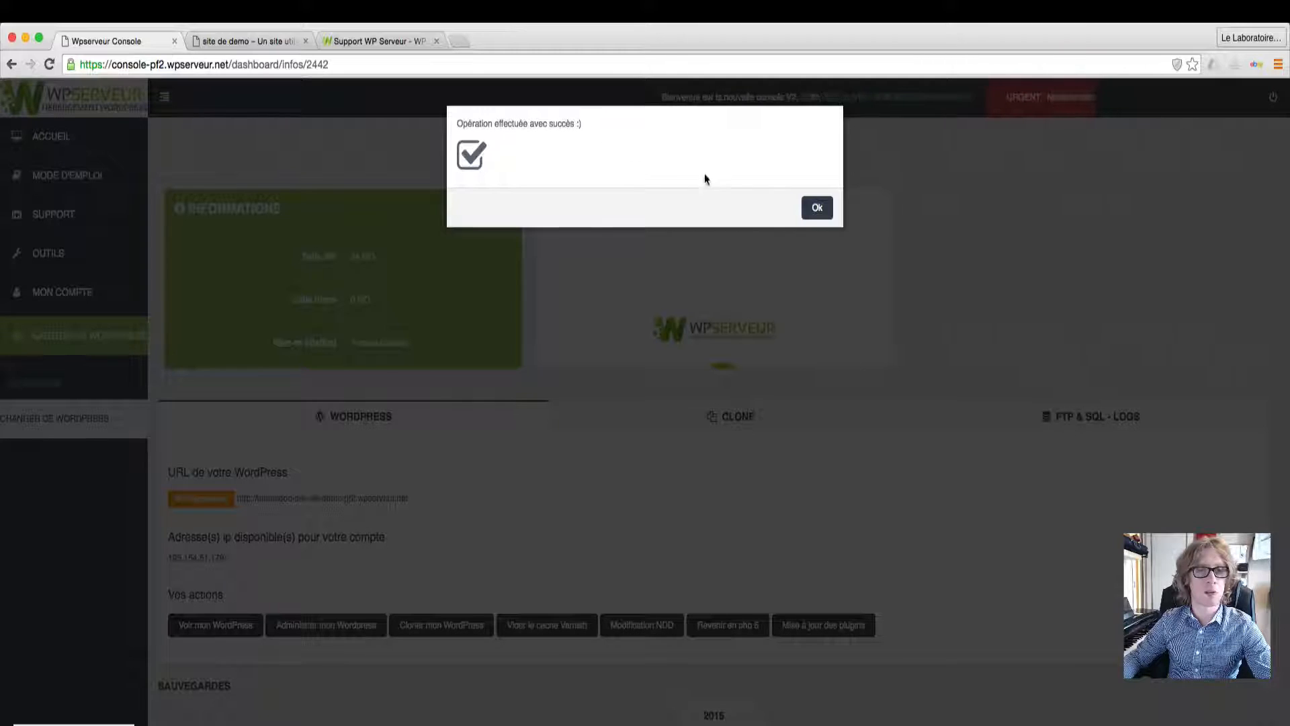
pyautogui.click(815, 208)
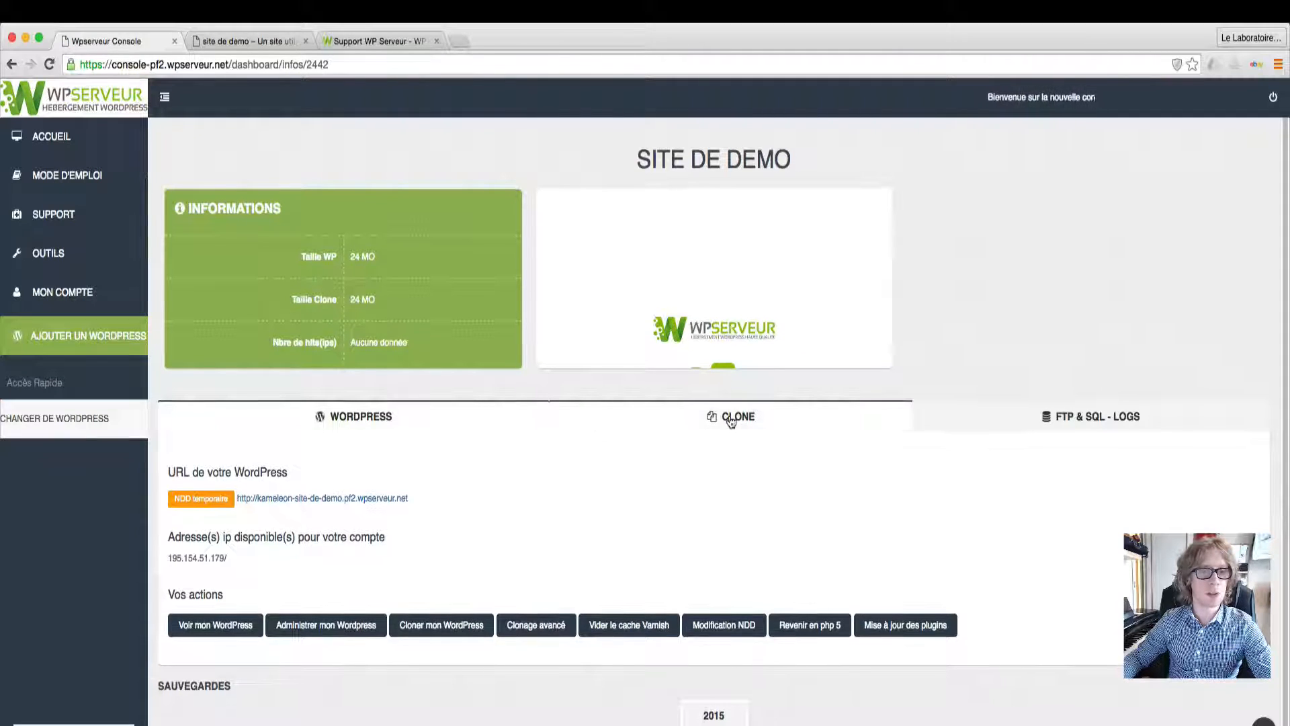
# Open the clone's management section, visit the clone's URL to look over its home page, and close it
pyautogui.click(730, 420)
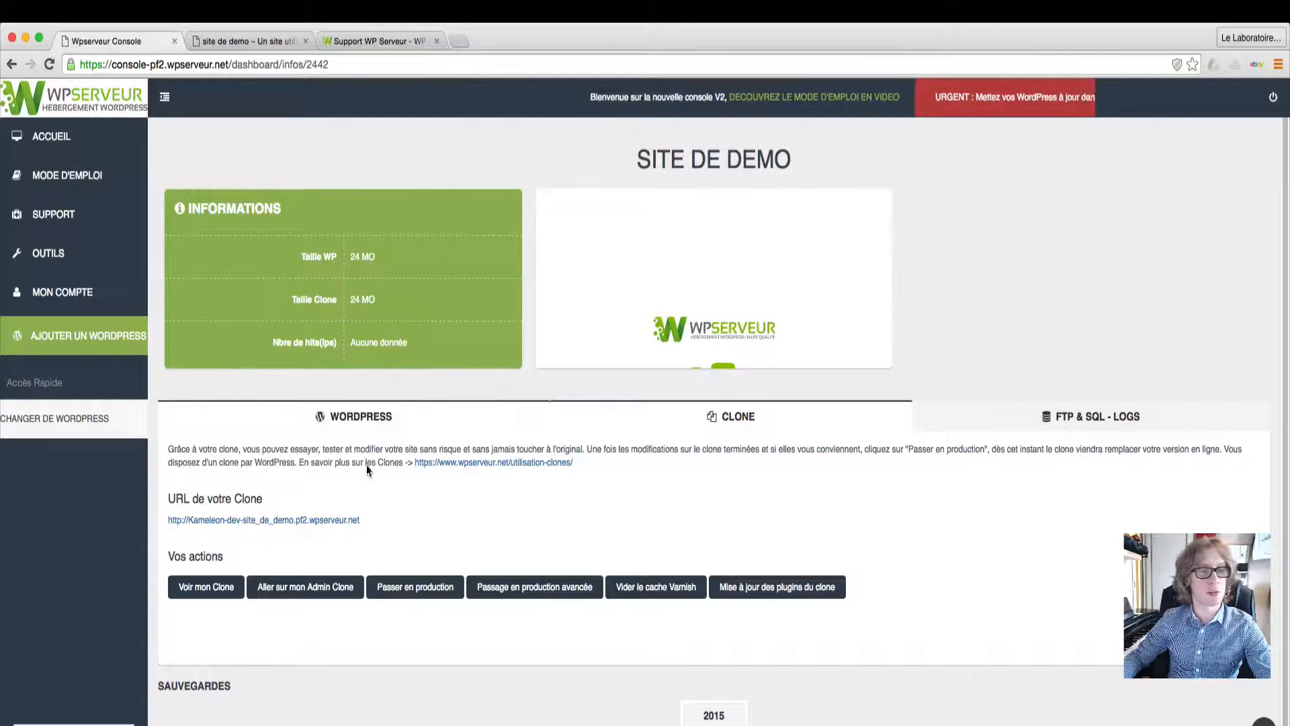
pyautogui.moveTo(360, 522); pyautogui.dragTo(179, 528)
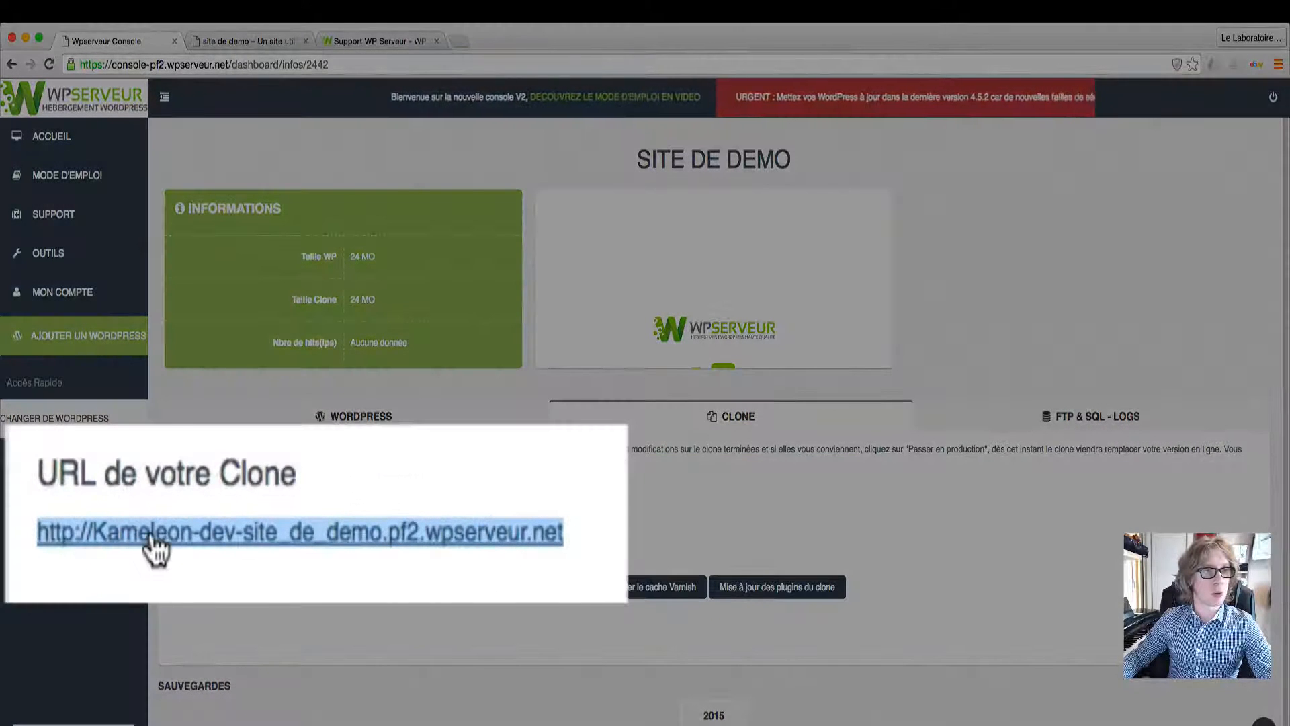
pyautogui.click(195, 521)
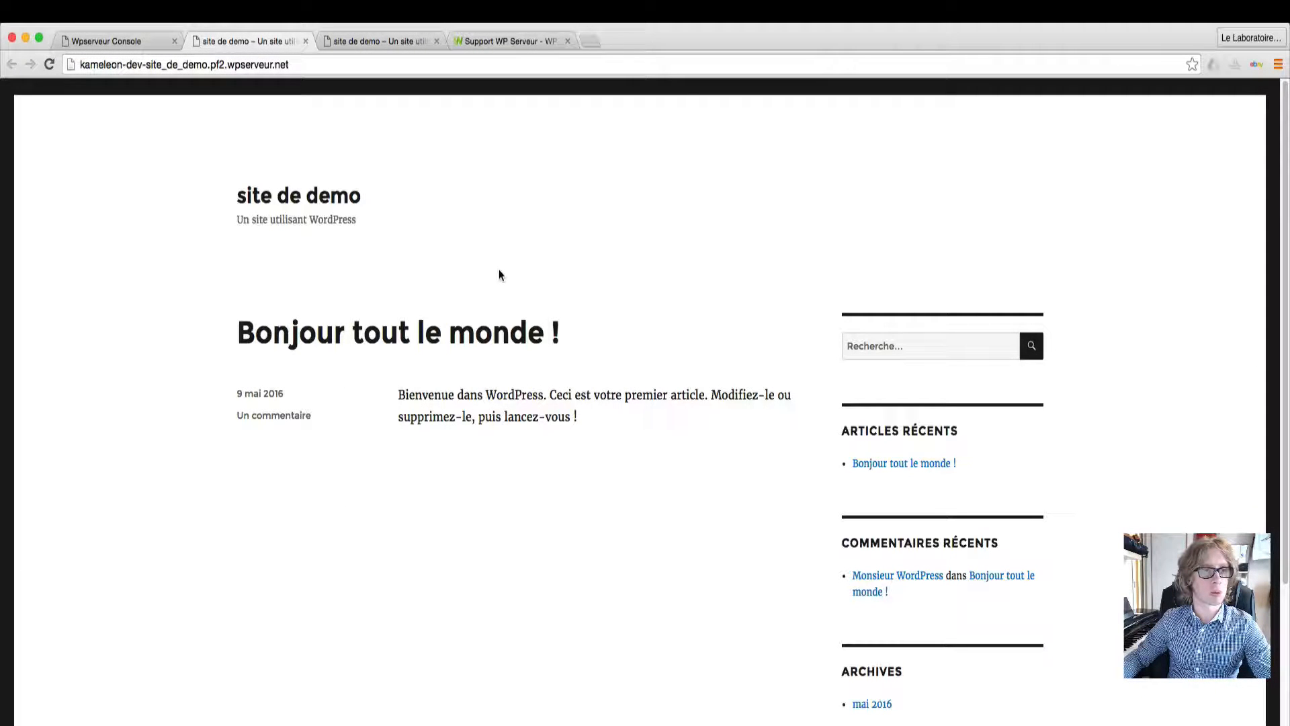
pyautogui.click(305, 42)
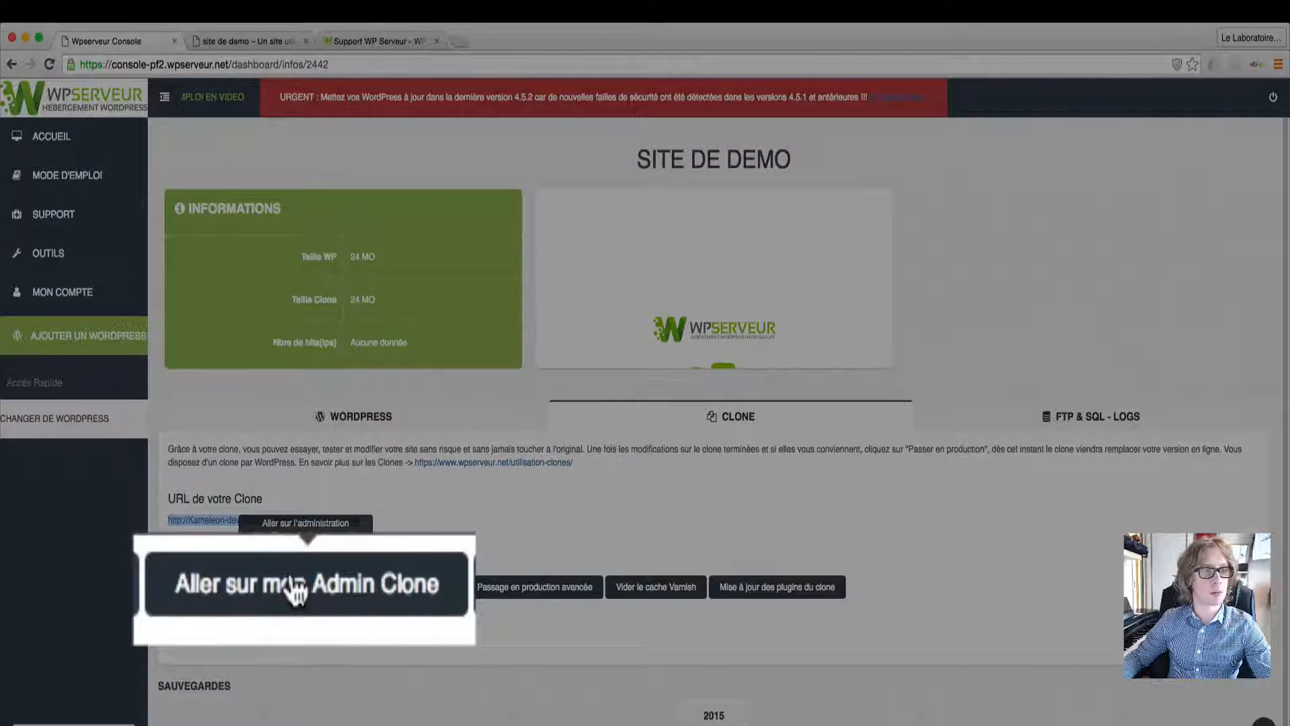
# Open the clone's administration login page and log in with the username demosite and the account password
pyautogui.click(296, 592)
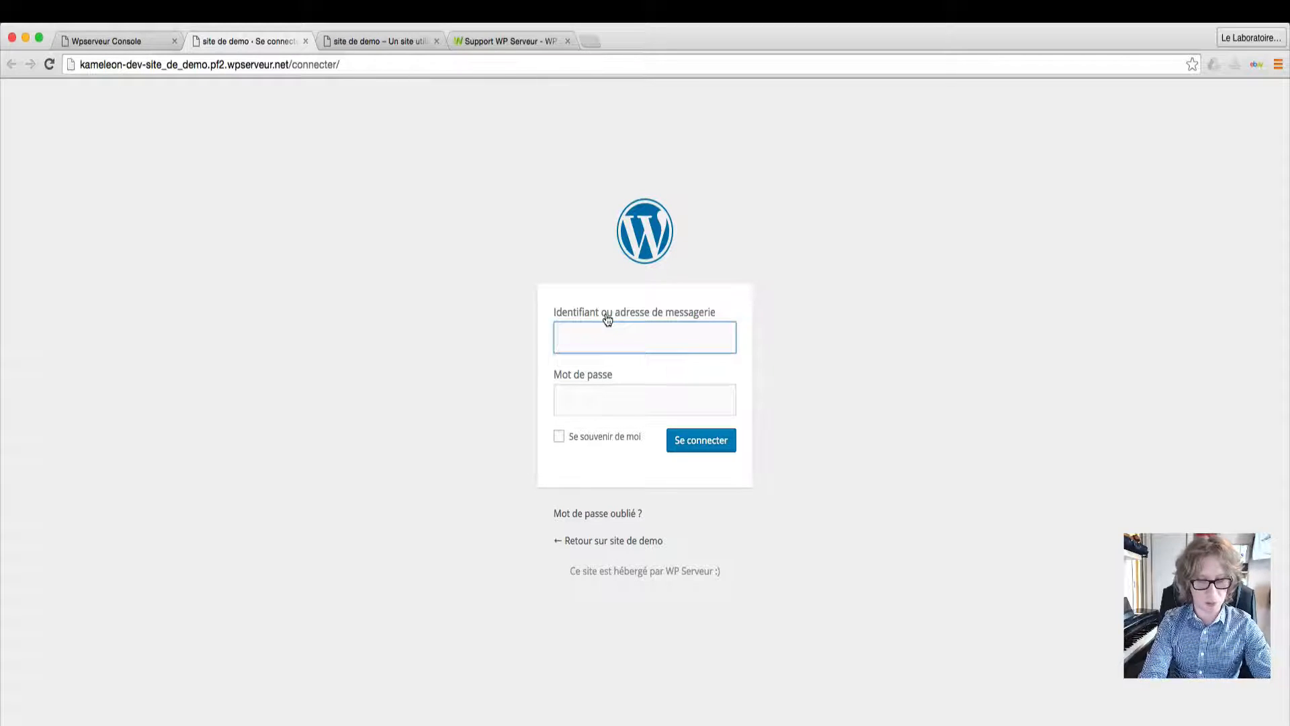
pyautogui.write('demosite')
pyautogui.press('Tab')
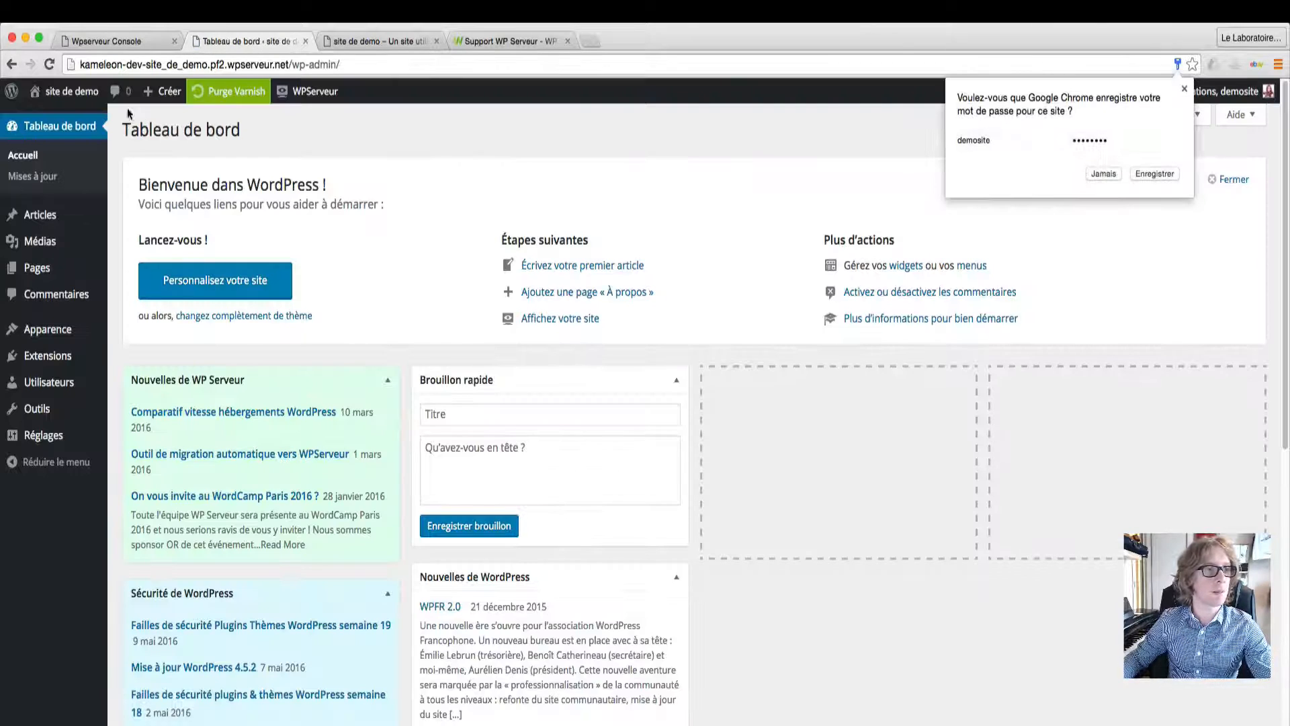
# View the clone's home page and compare it with the original site's home page
pyautogui.click(71, 91)
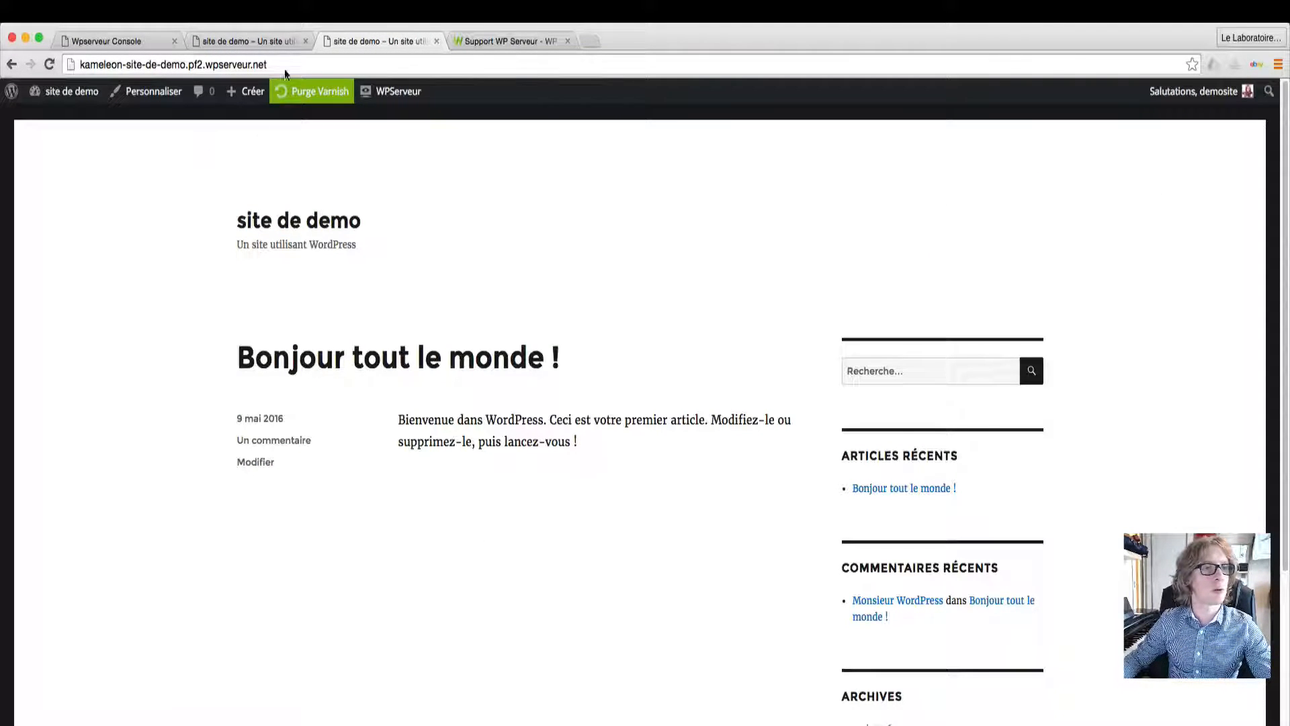
pyautogui.click(248, 42)
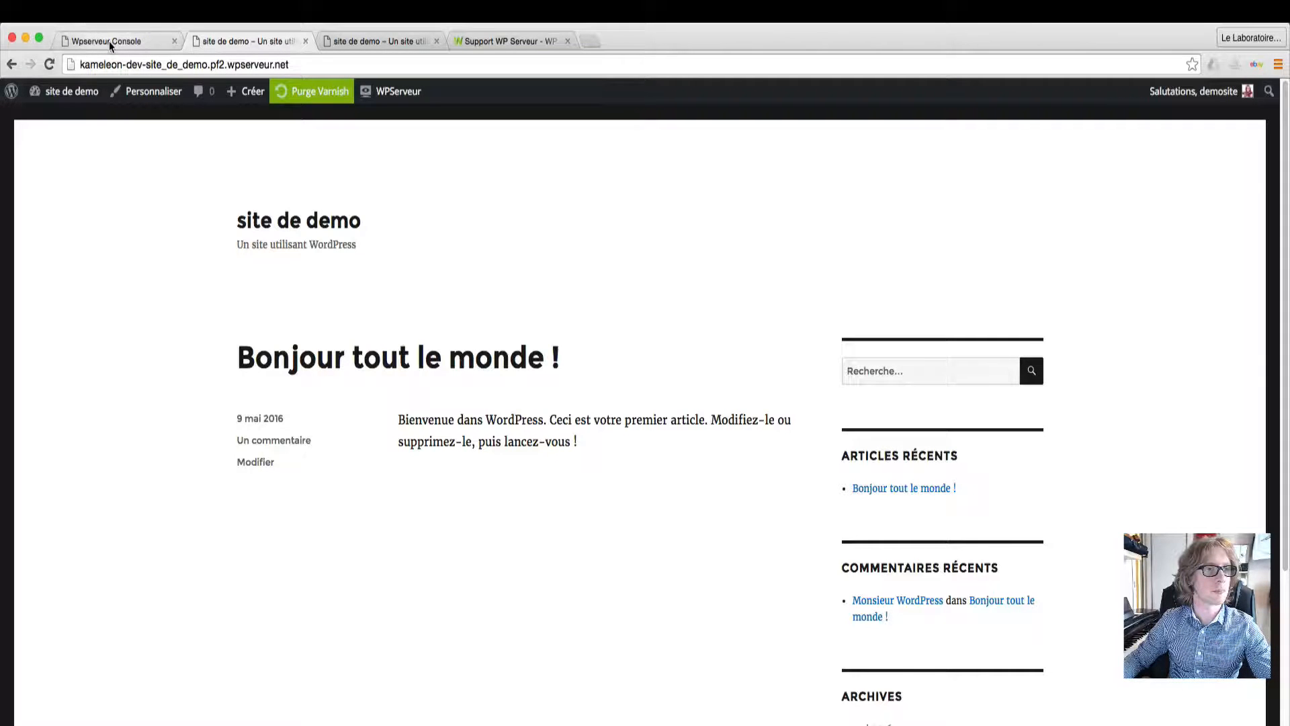
# Replace the clone's Bonjour tout le monde article text with 'Bienvenue sur la version clonée de mon site :-)' and update the article
pyautogui.moveTo(74, 100)
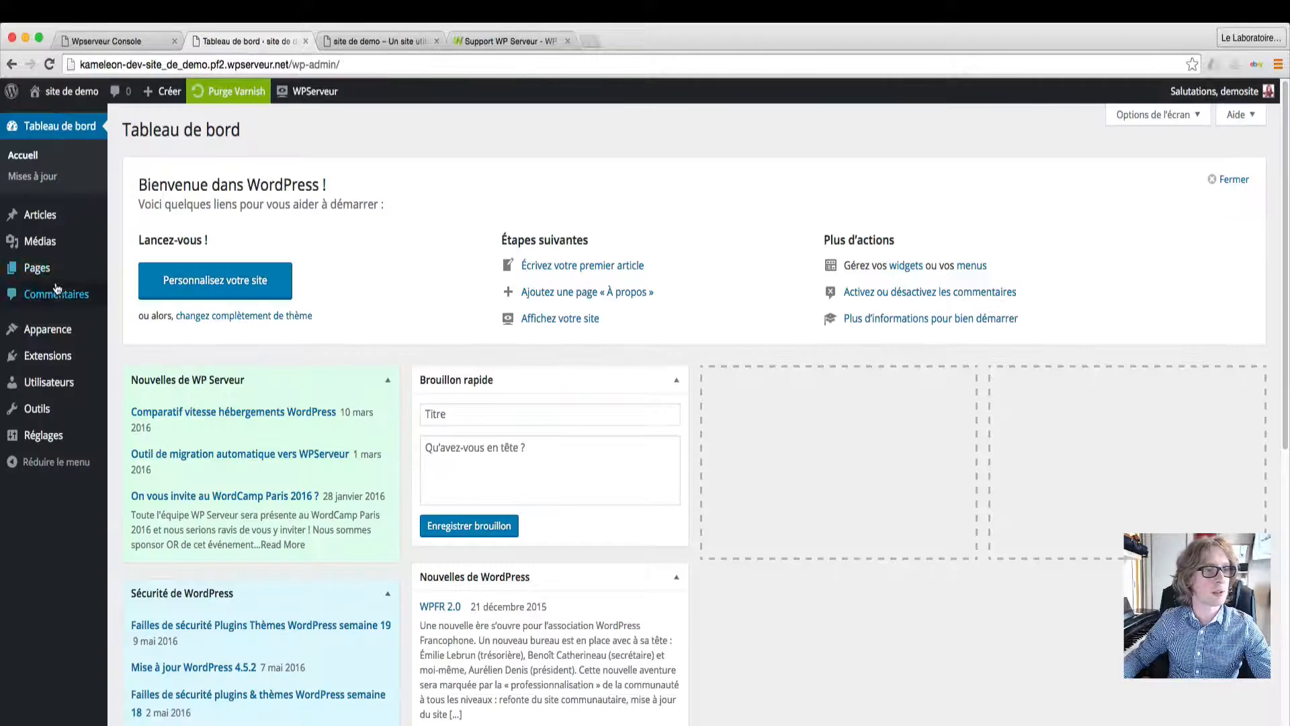
pyautogui.moveTo(40, 218)
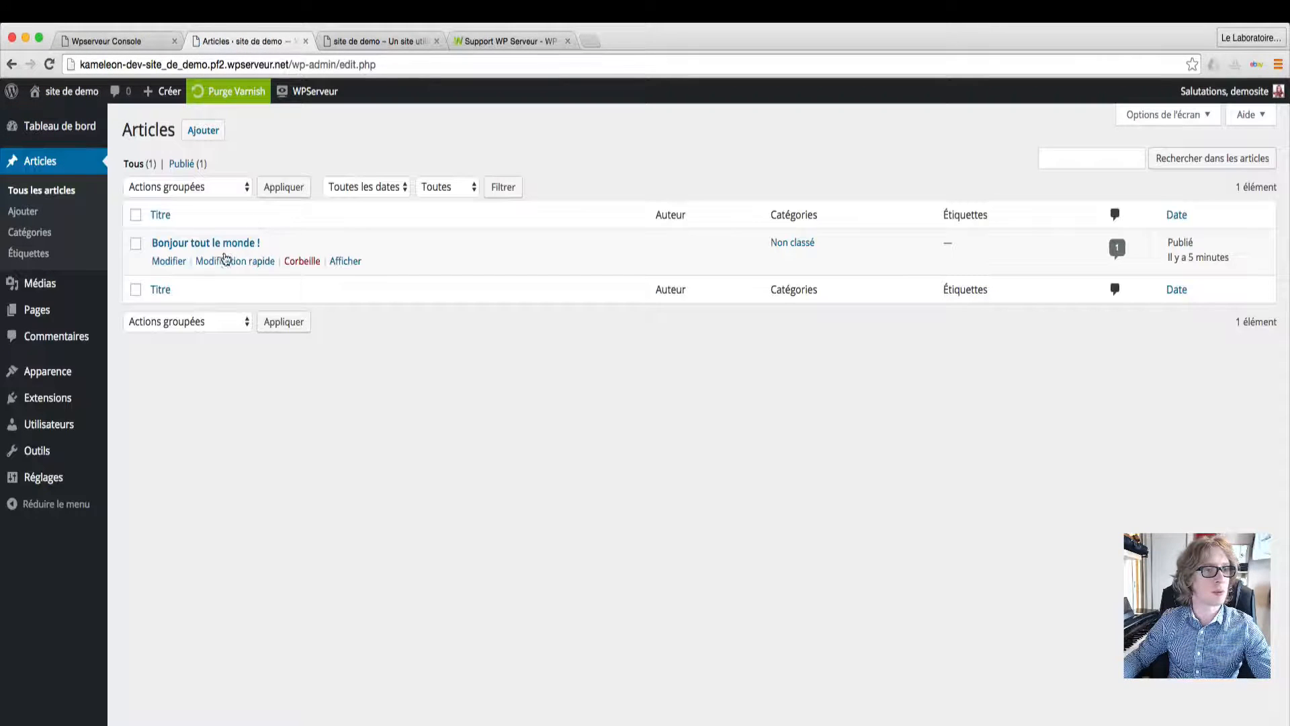
pyautogui.click(218, 246)
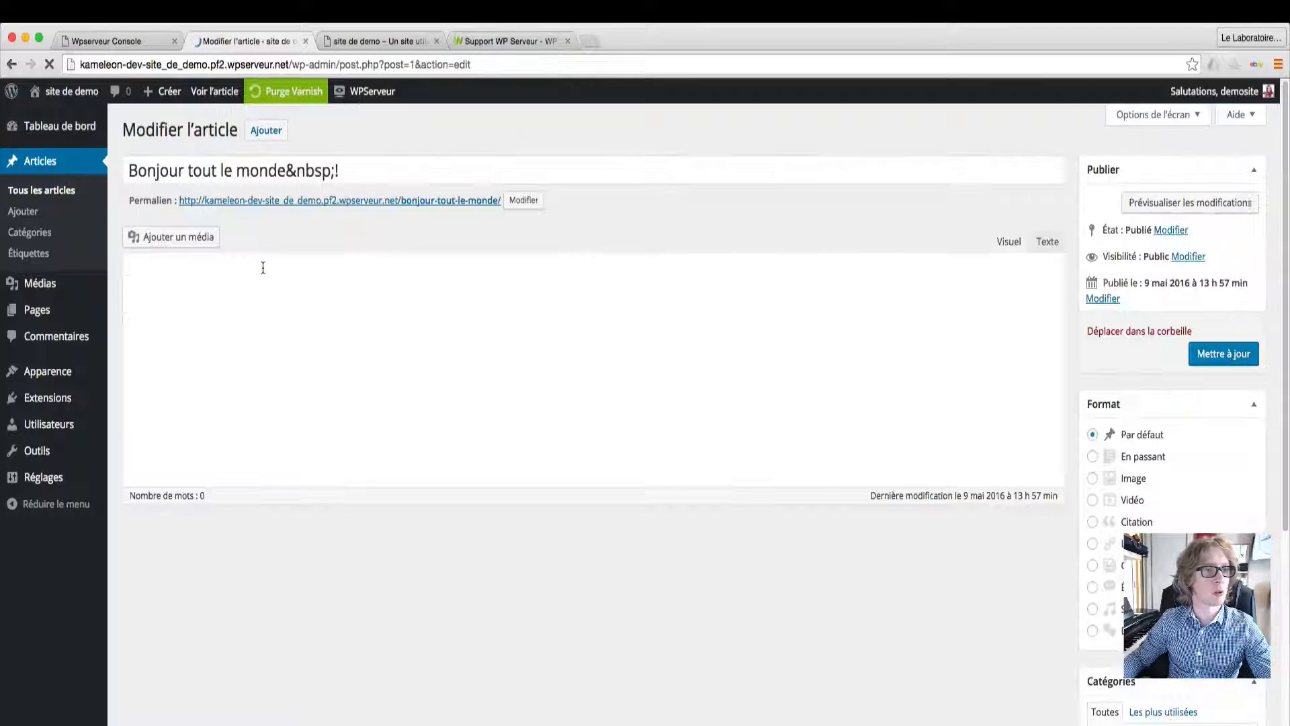
pyautogui.moveTo(329, 331); pyautogui.dragTo(132, 300)
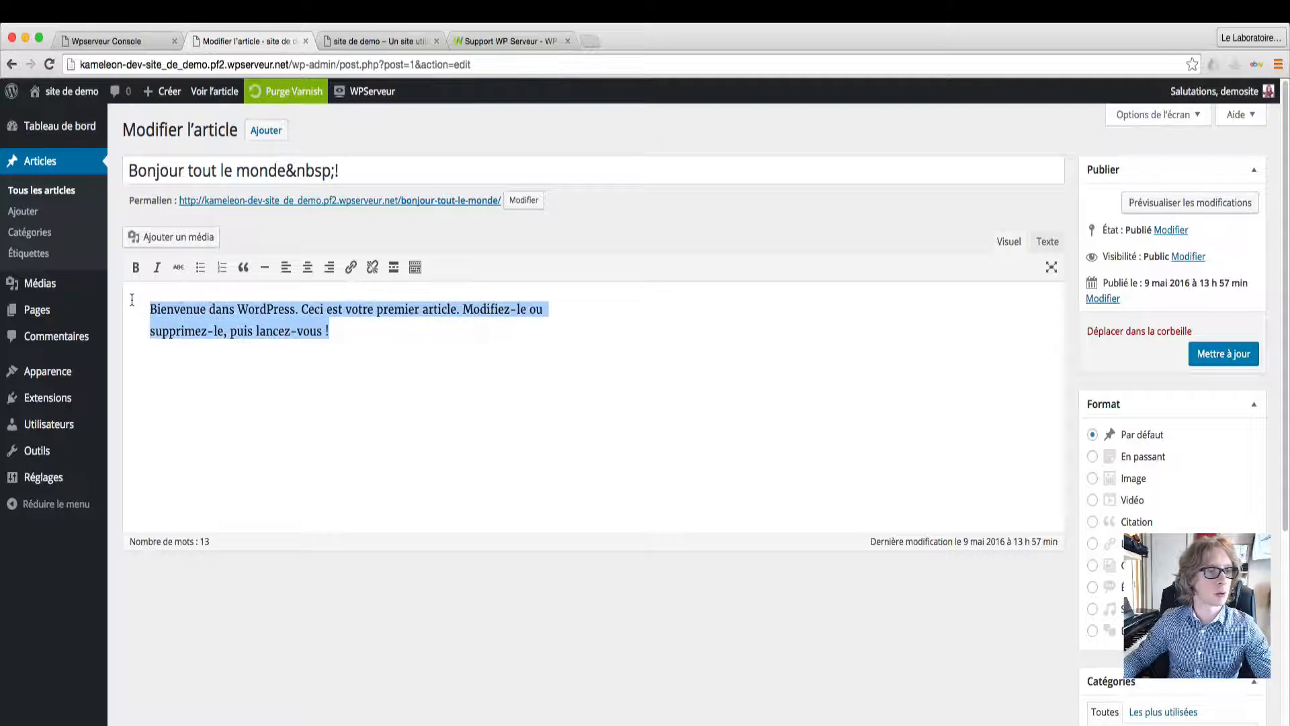
pyautogui.write('Bienvenue sur la version clonée de mon site :-)')
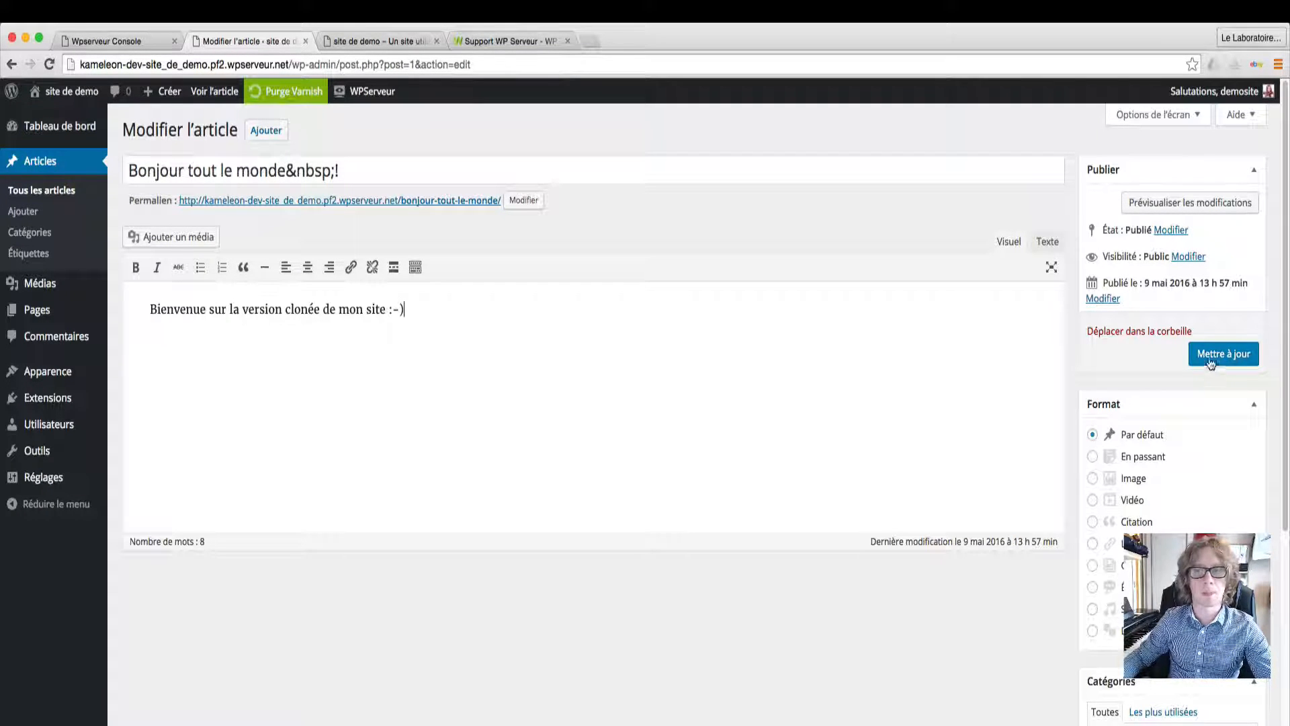
pyautogui.click(1211, 361)
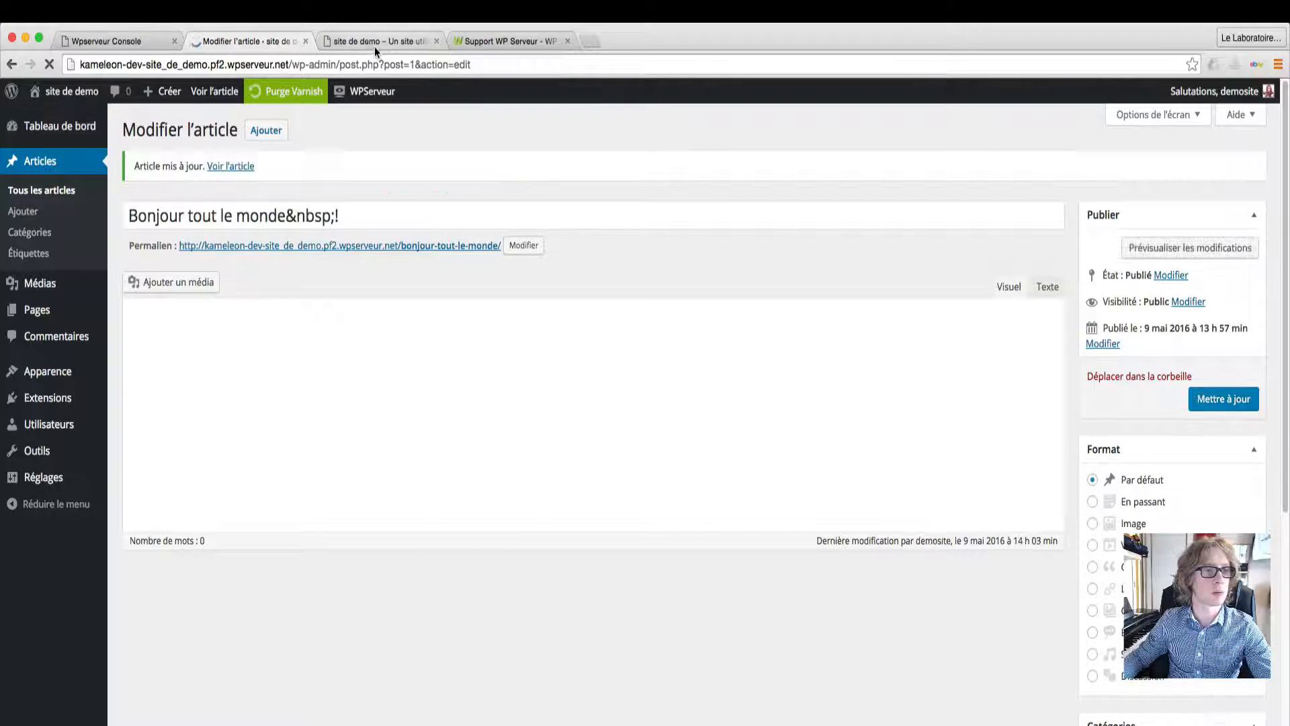
# Replace the original site's Bonjour tout le monde article text with 'Bienvenue sur la version officielle de mon site internet :-)' and update the article
pyautogui.click(373, 41)
pyautogui.click(331, 355)
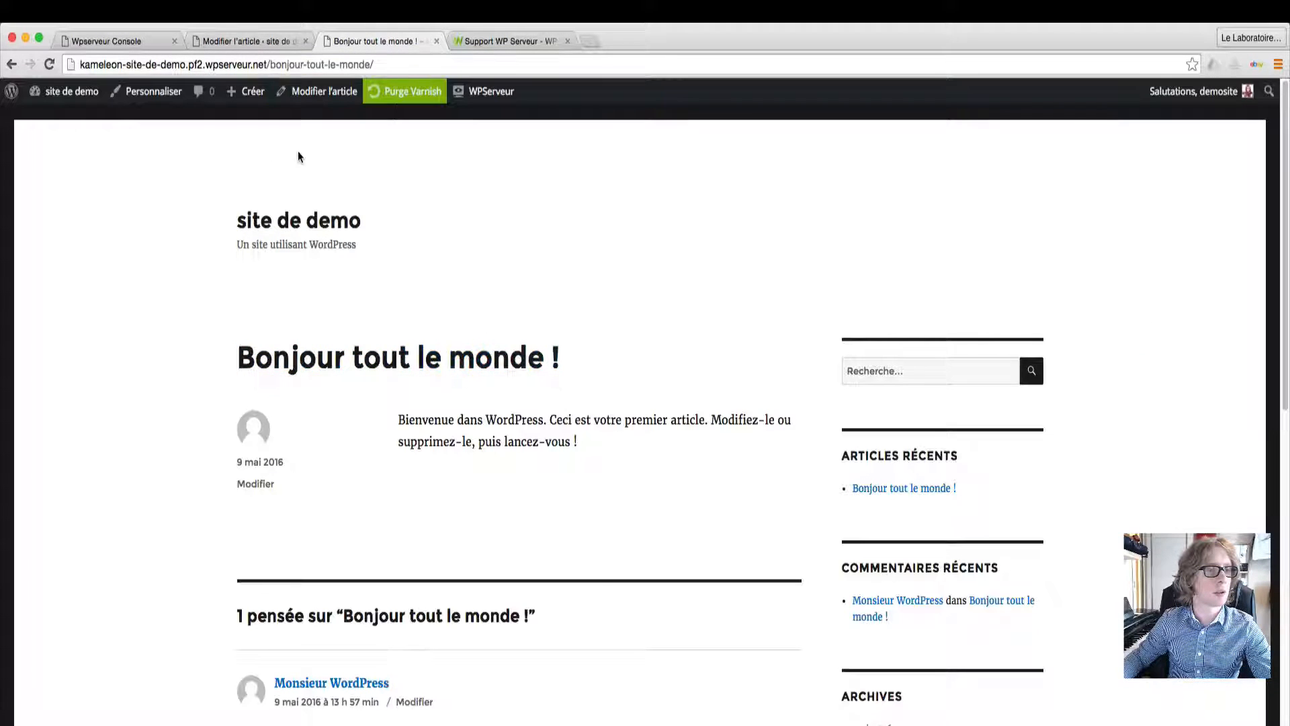
pyautogui.click(322, 98)
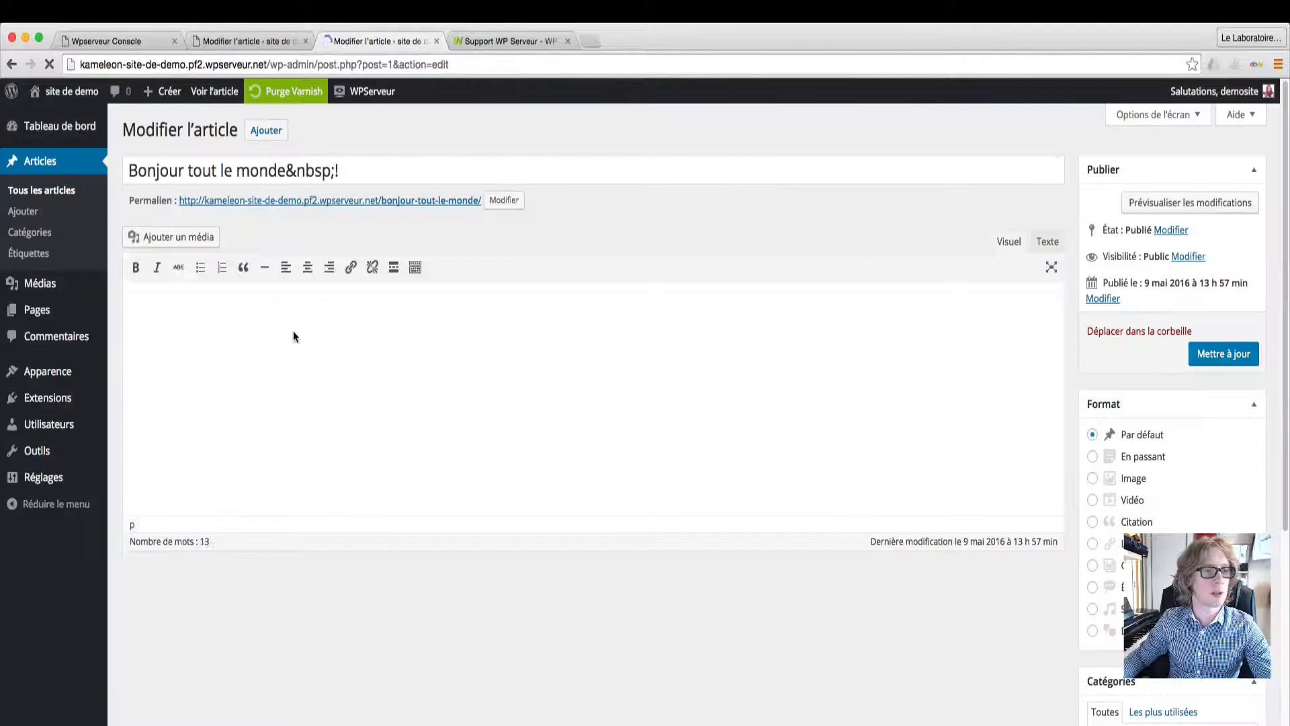
pyautogui.moveTo(331, 331); pyautogui.dragTo(246, 303)
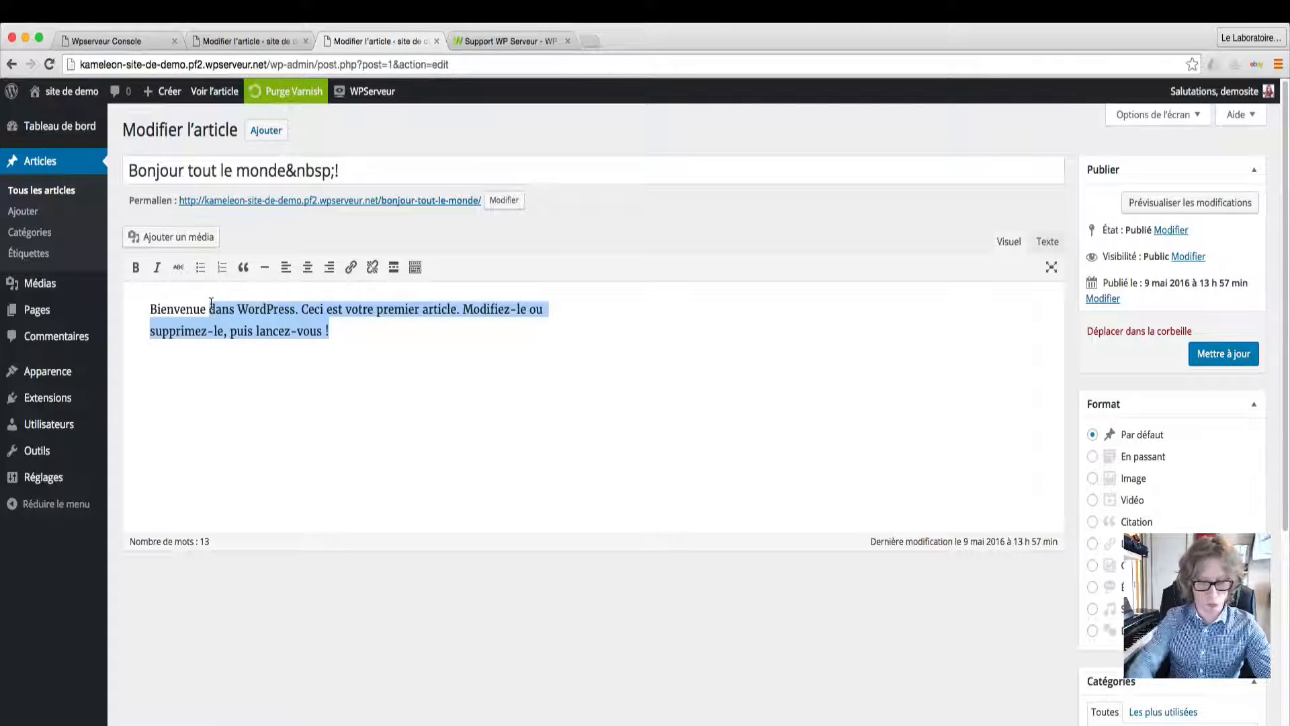
pyautogui.write('sru')
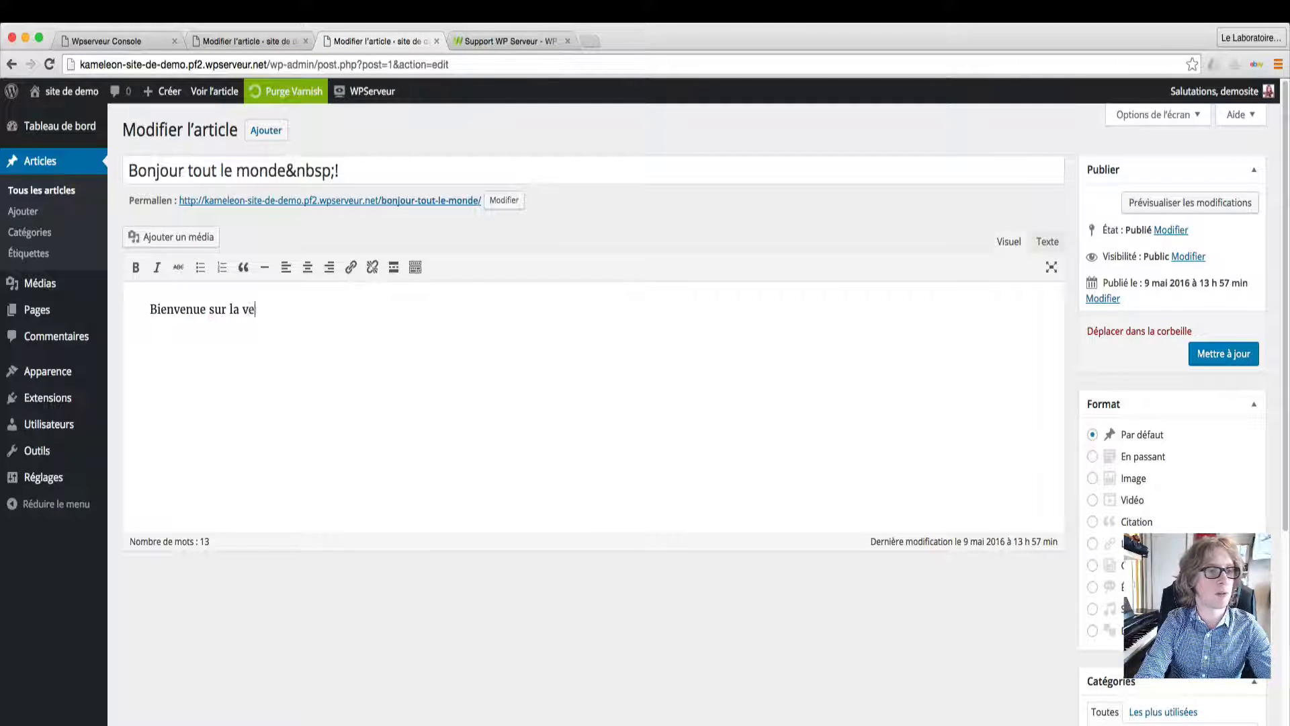
pyautogui.write('e mon site internet :-)')
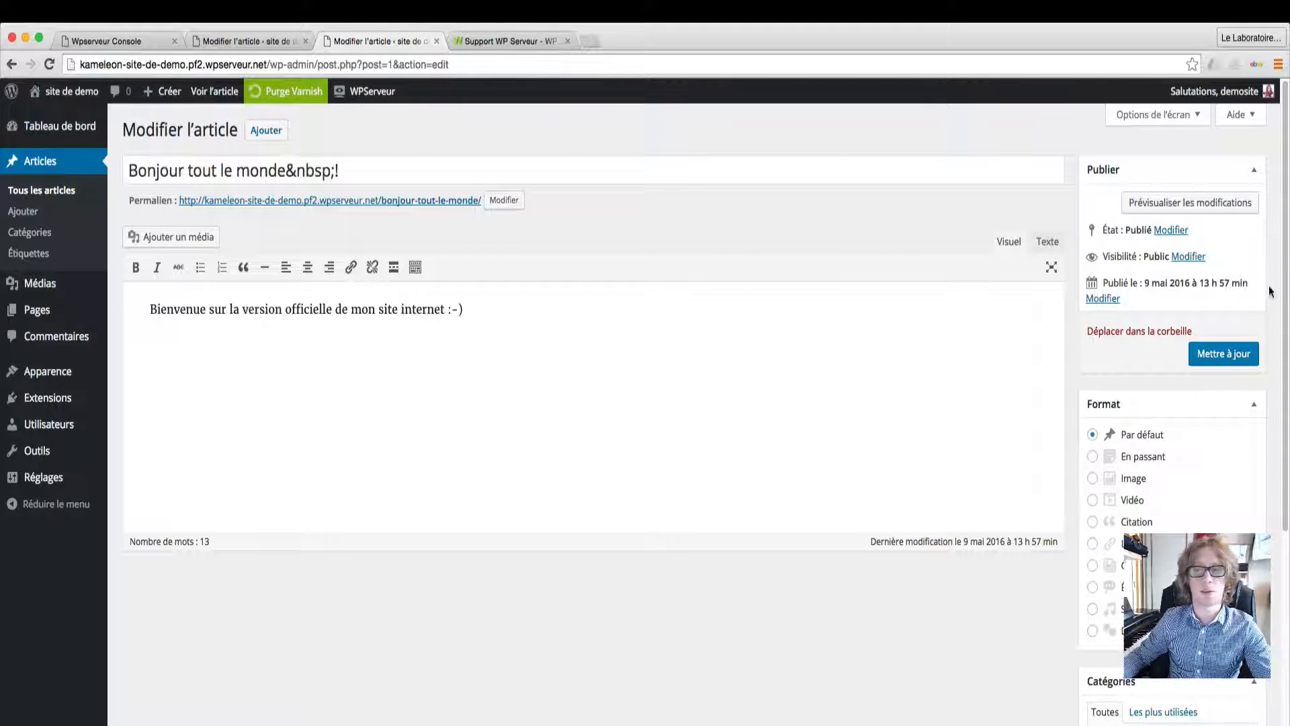
pyautogui.click(1213, 352)
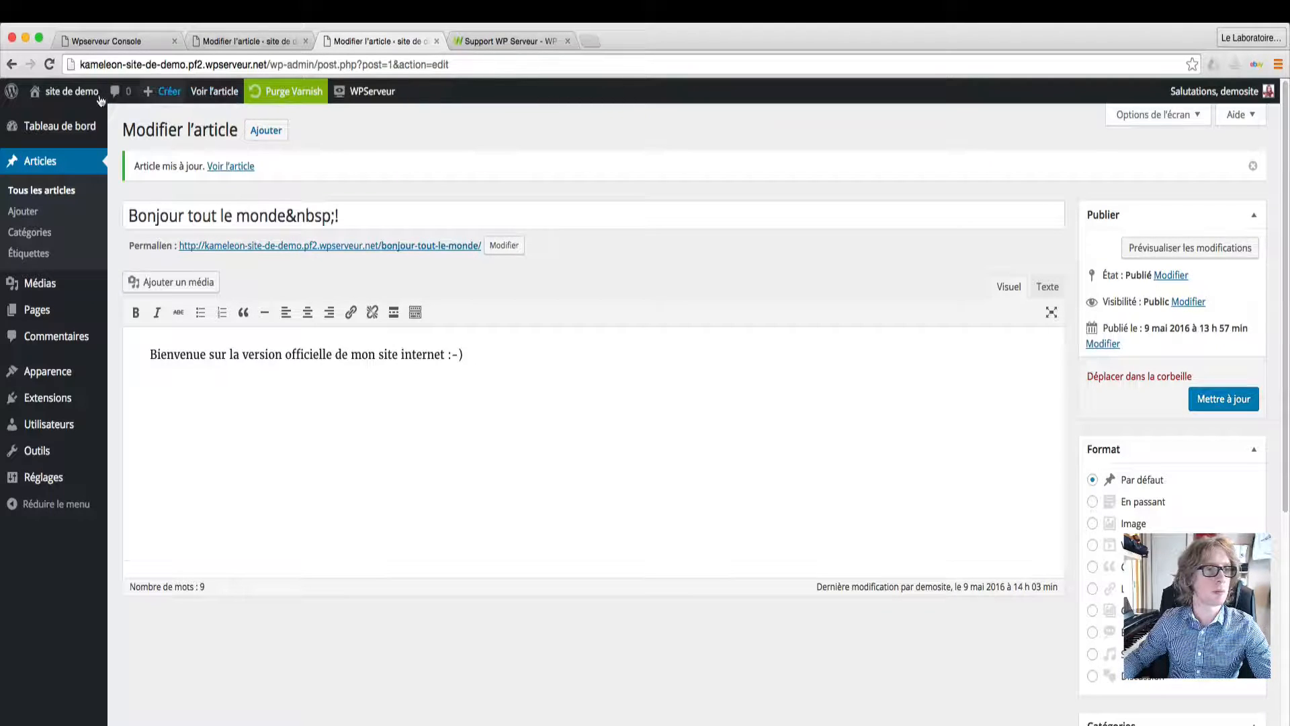
# Compare the home pages and URLs of the original site and the clone, and return to the clone's section in the WPServeur console
pyautogui.moveTo(100, 98)
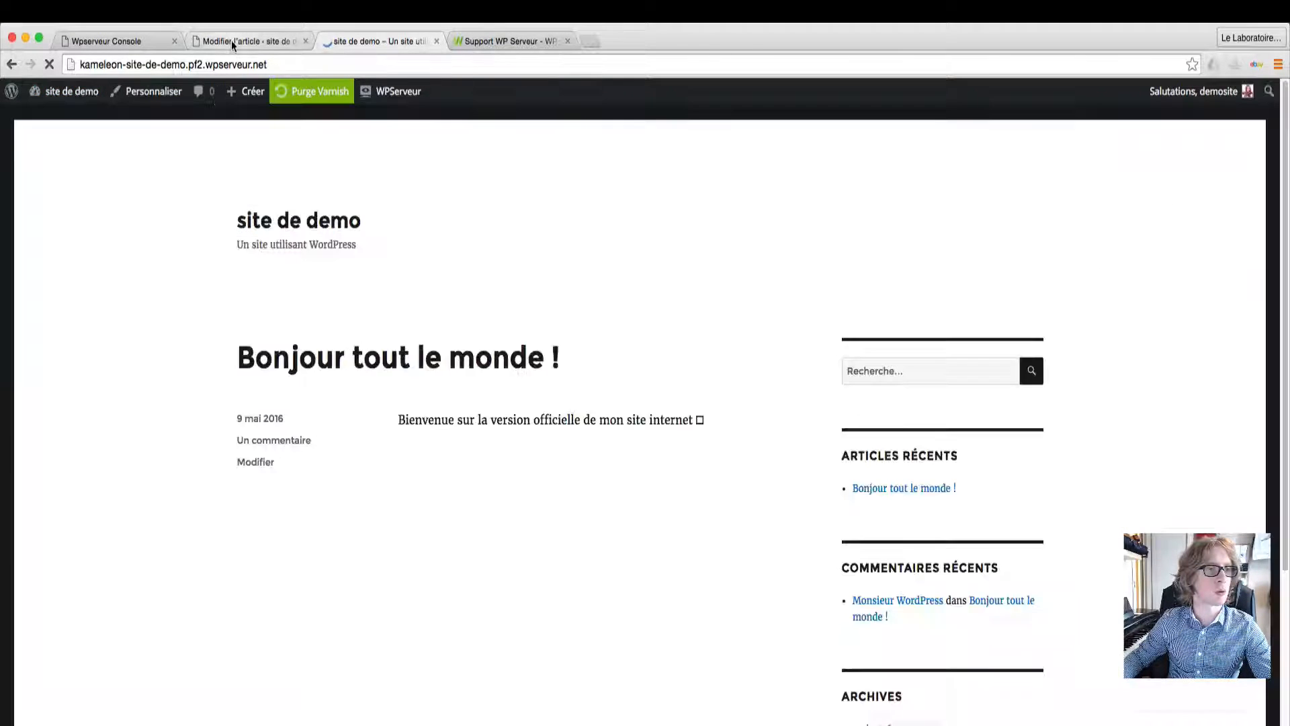
pyautogui.click(232, 41)
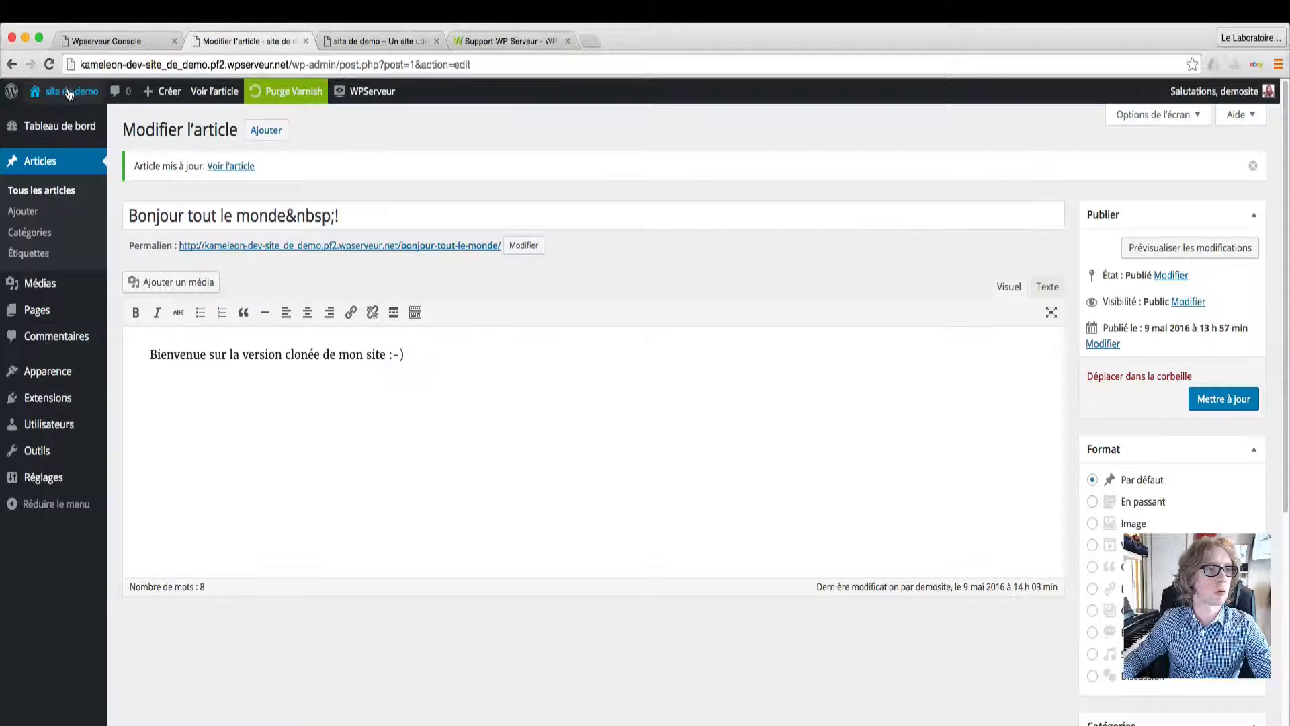
pyautogui.moveTo(60, 118)
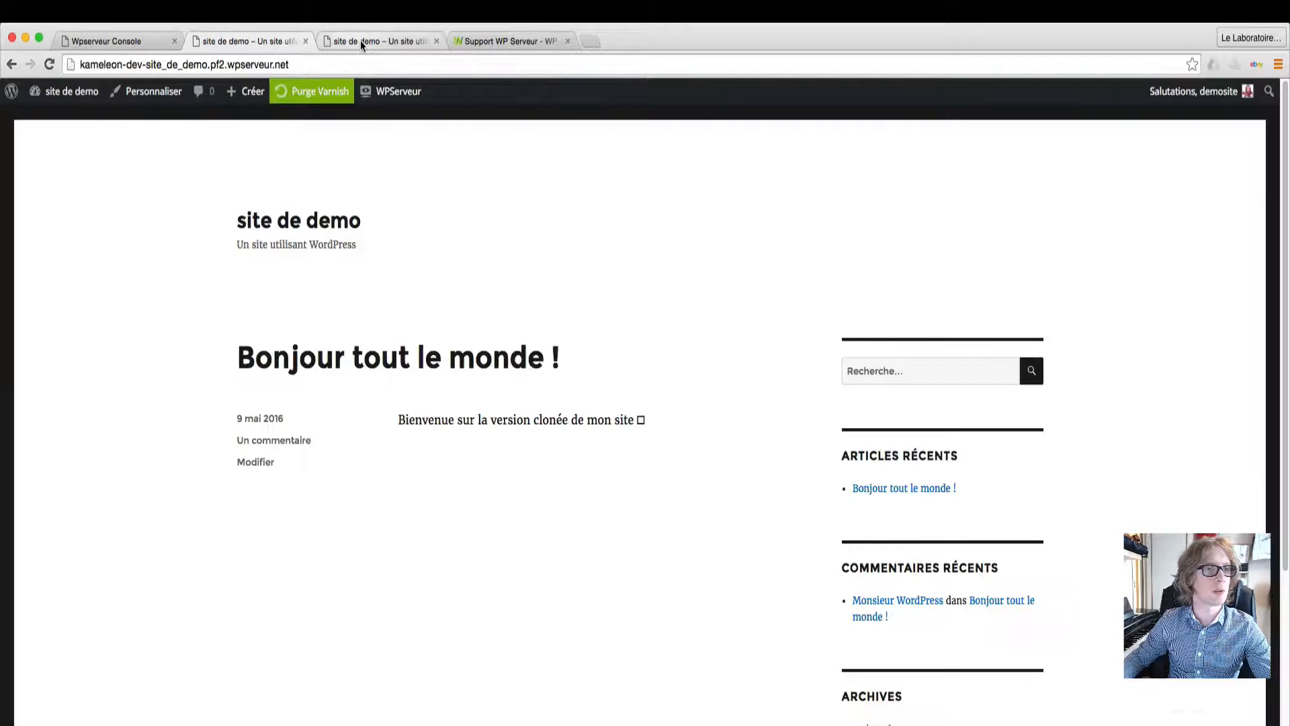
pyautogui.click(360, 40)
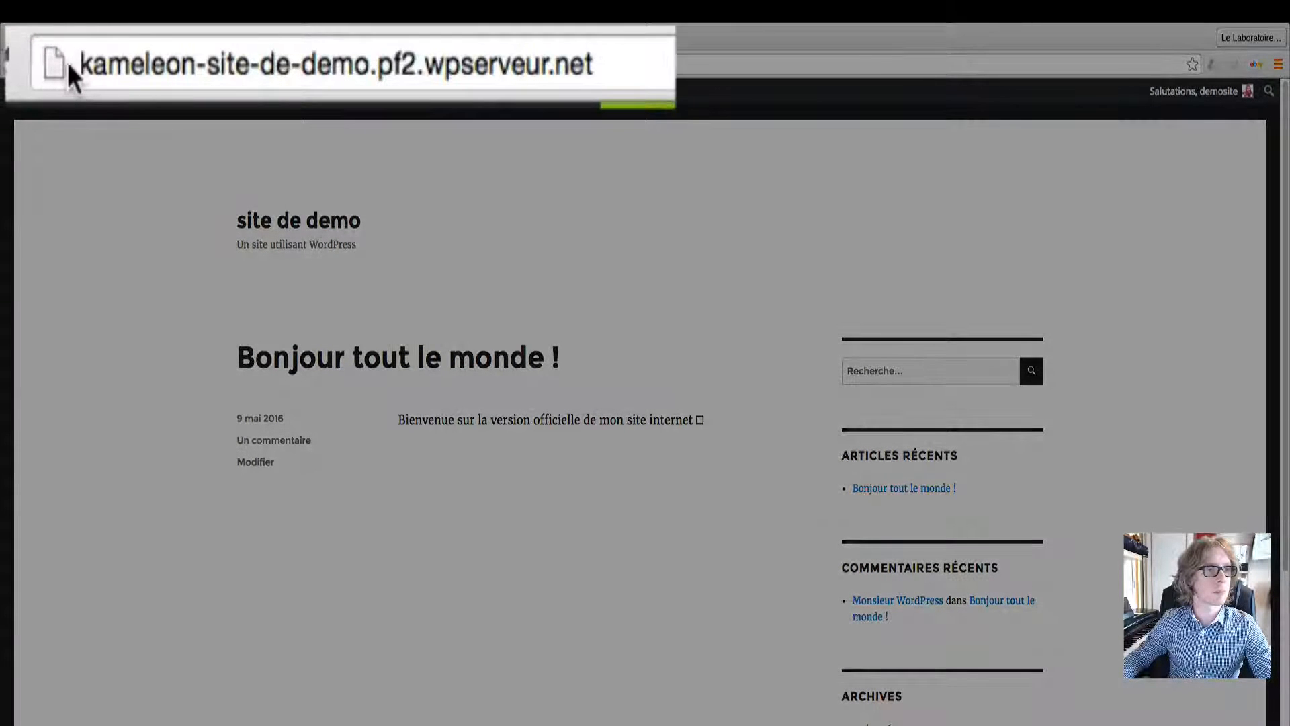
pyautogui.click(118, 63)
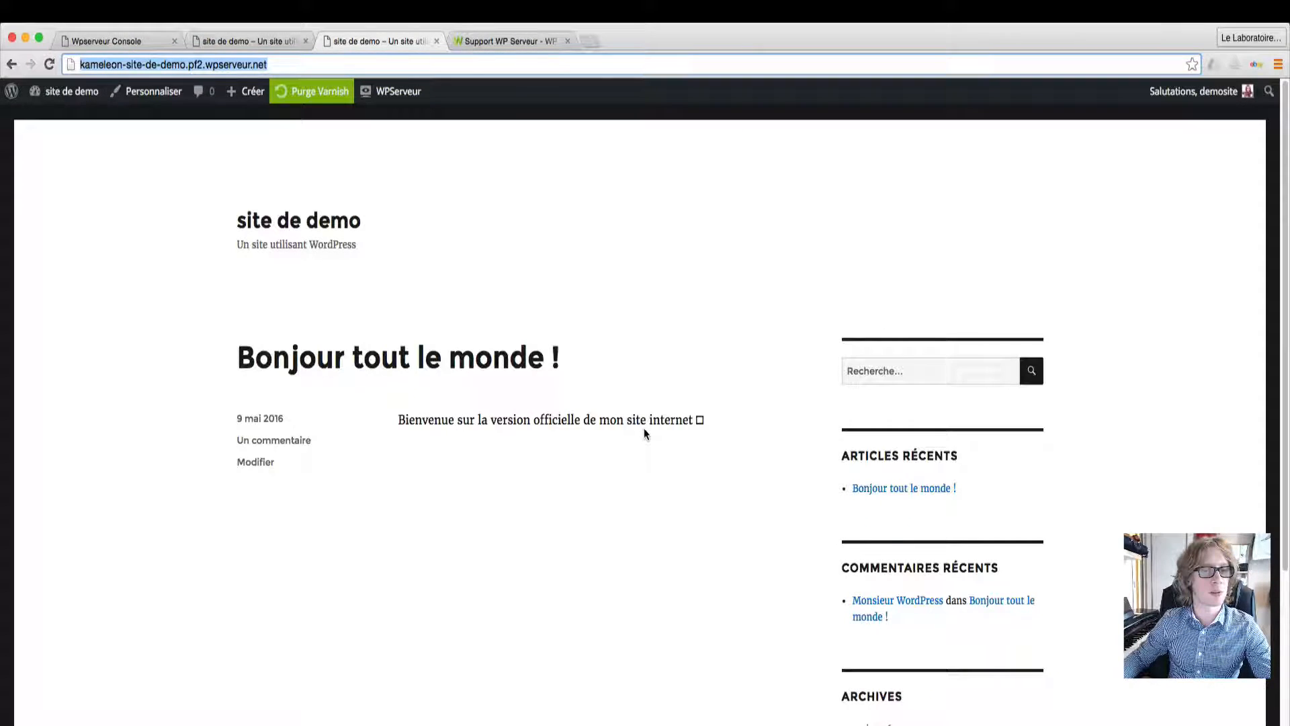
pyautogui.click(242, 42)
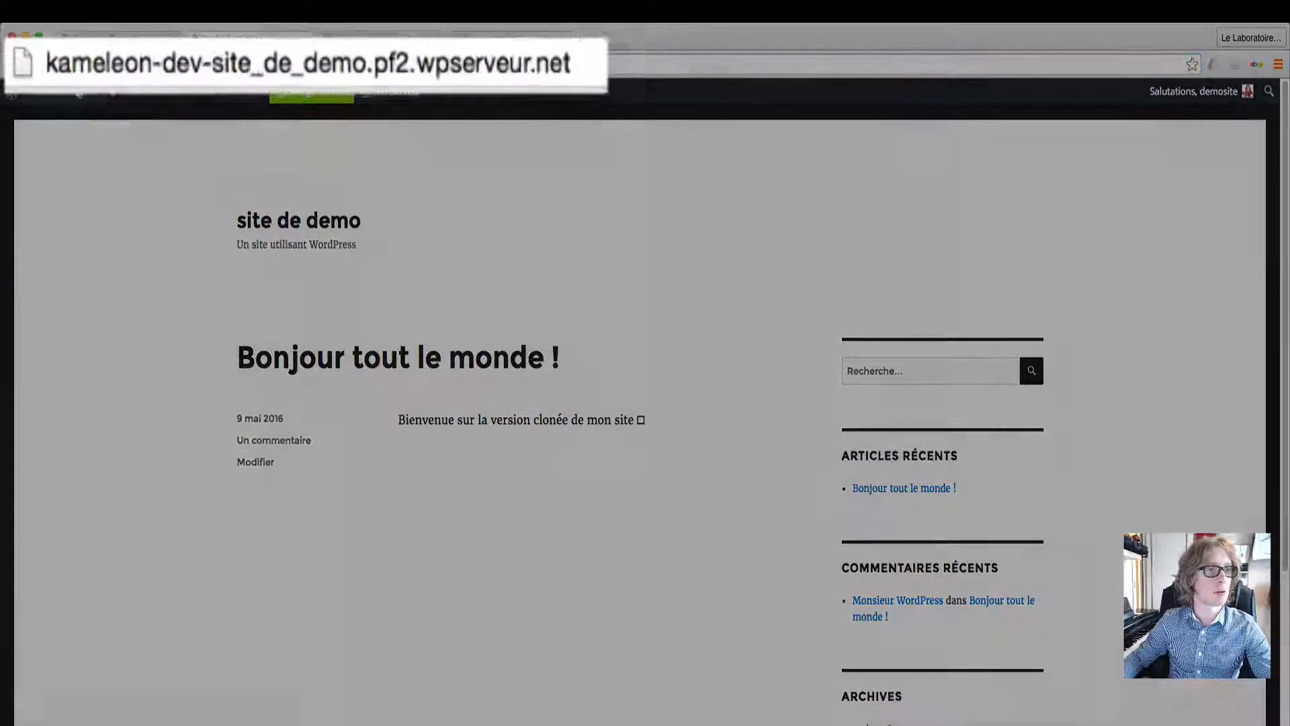
pyautogui.moveTo(70, 91)
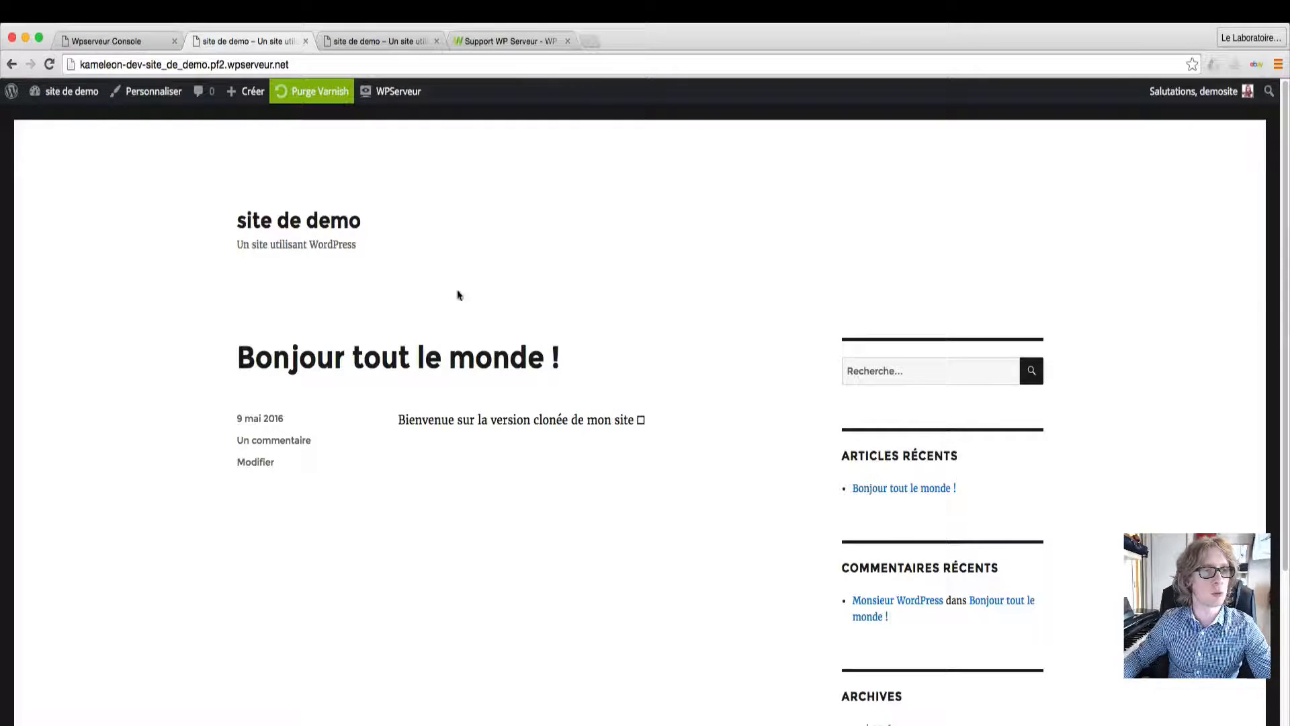
pyautogui.click(120, 38)
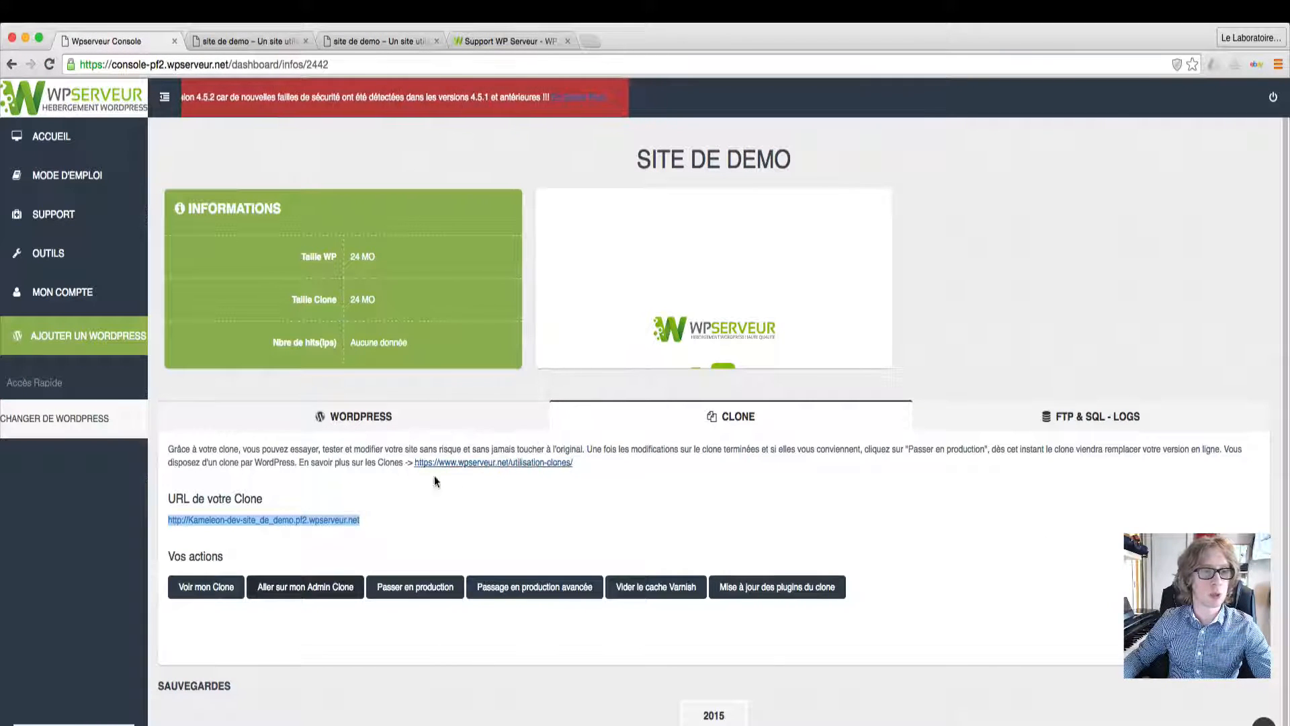
pyautogui.click(397, 511)
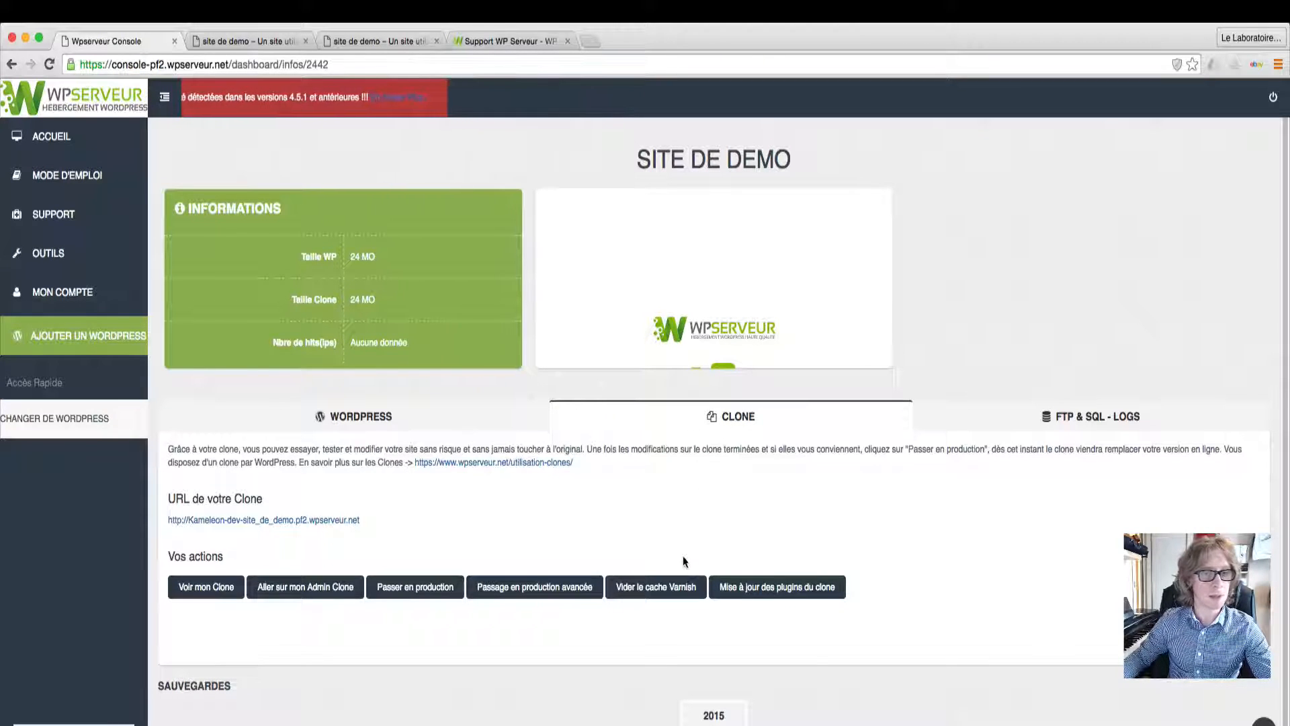
# Change the clone's Bonjour tout le monde article text to 'Bienvenue dans ma nouvelle version !' and update the article
pyautogui.click(276, 40)
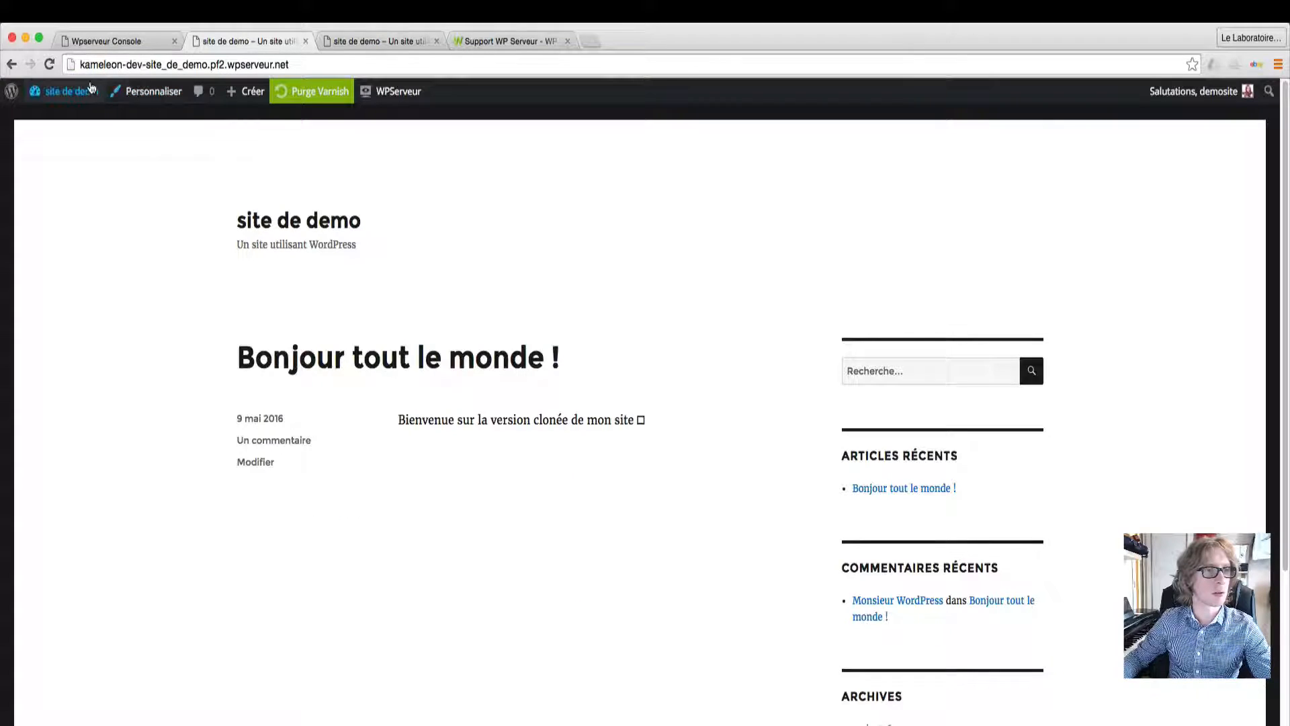
pyautogui.click(387, 358)
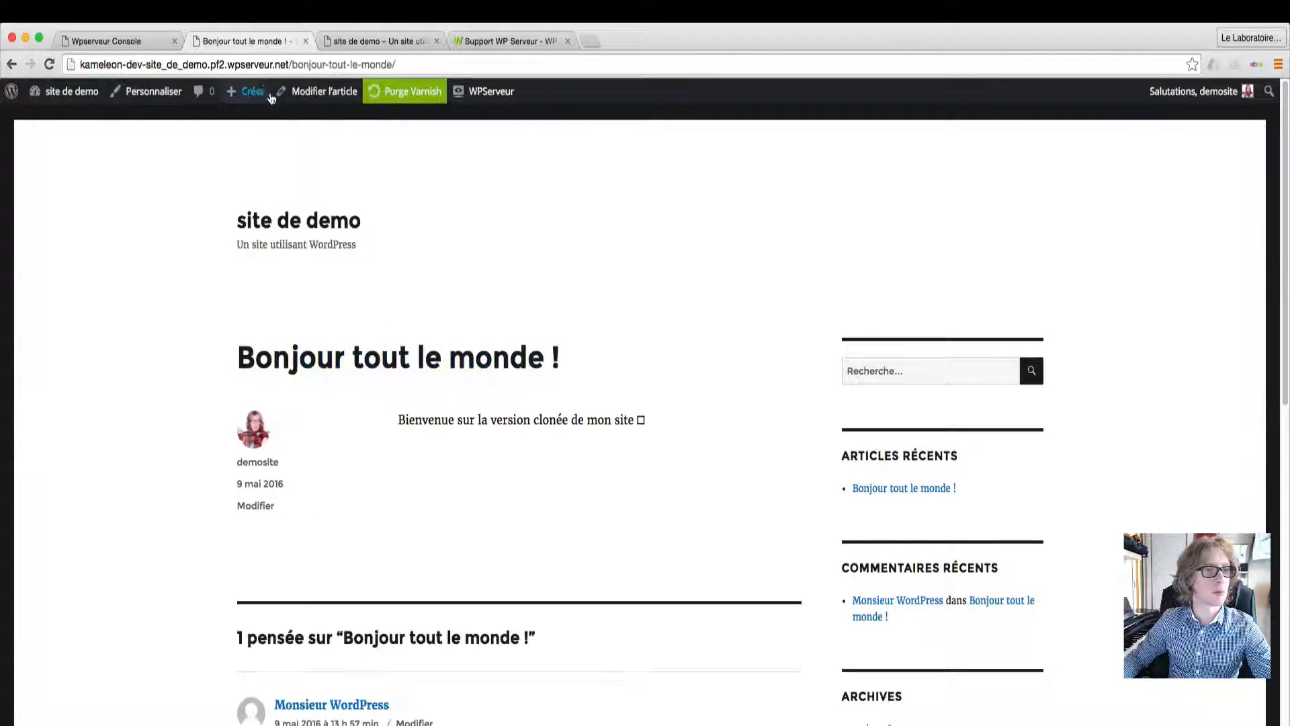
pyautogui.click(304, 94)
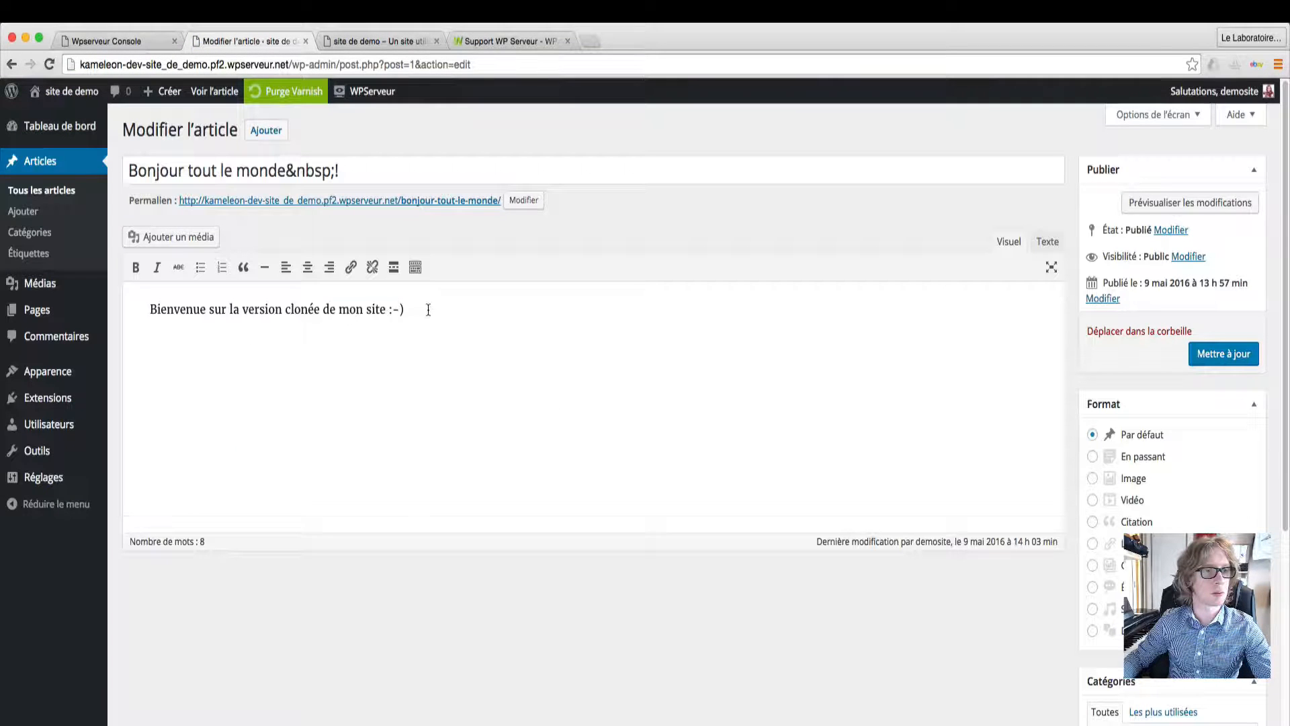
pyautogui.moveTo(426, 309); pyautogui.dragTo(206, 304)
pyautogui.write('dans ma nouvelle version !')
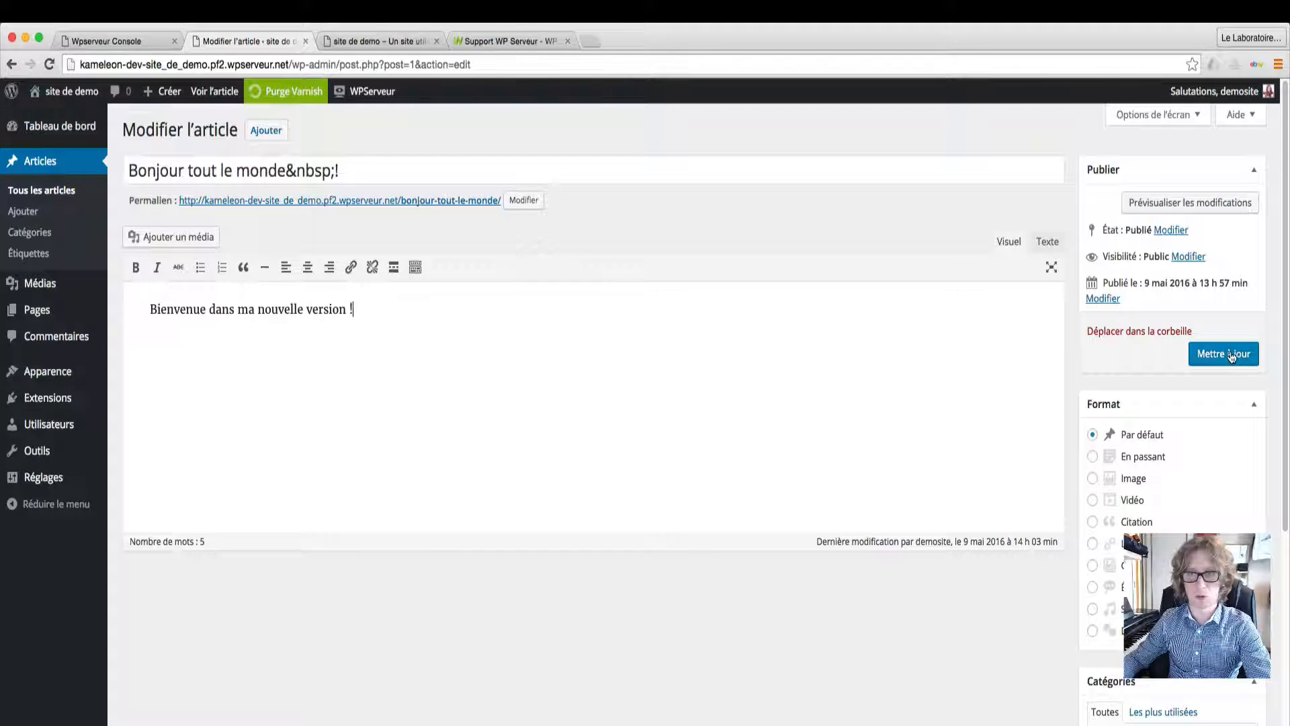
pyautogui.click(1229, 354)
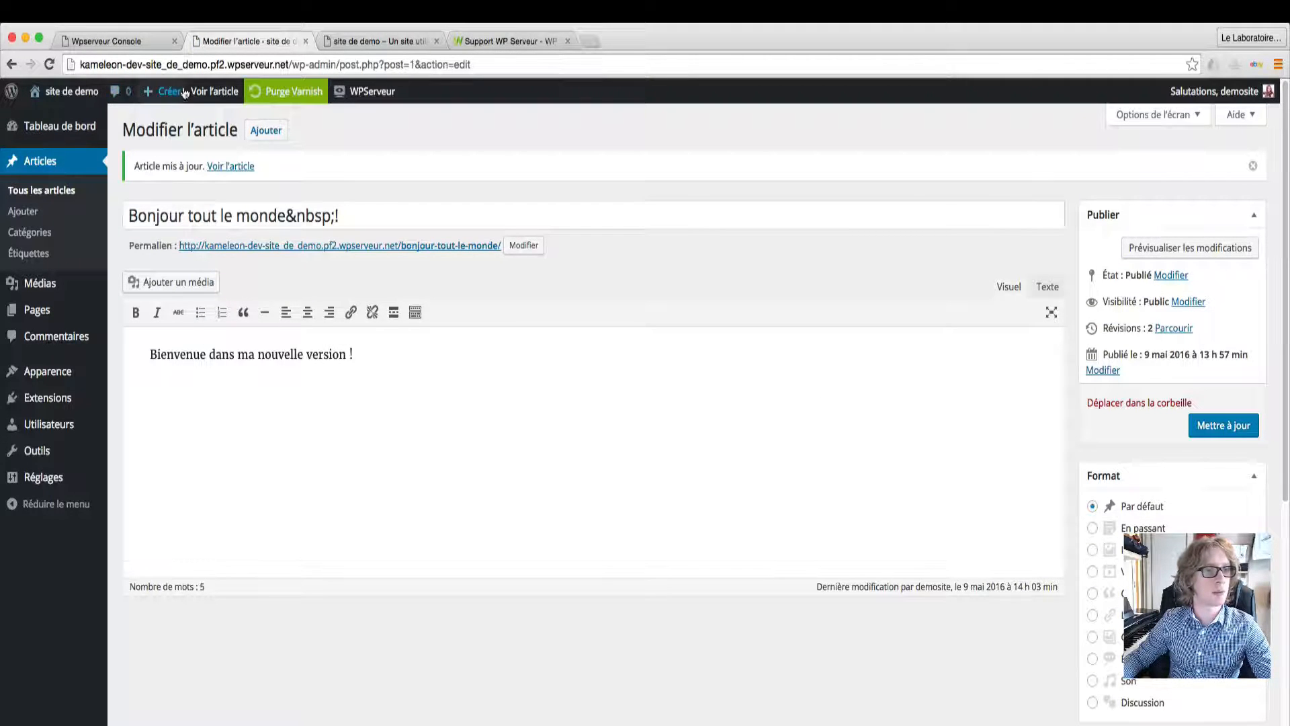
# Check the clone's home page, then put the clone into production from the WPServeur console and confirm the operation
pyautogui.moveTo(71, 92)
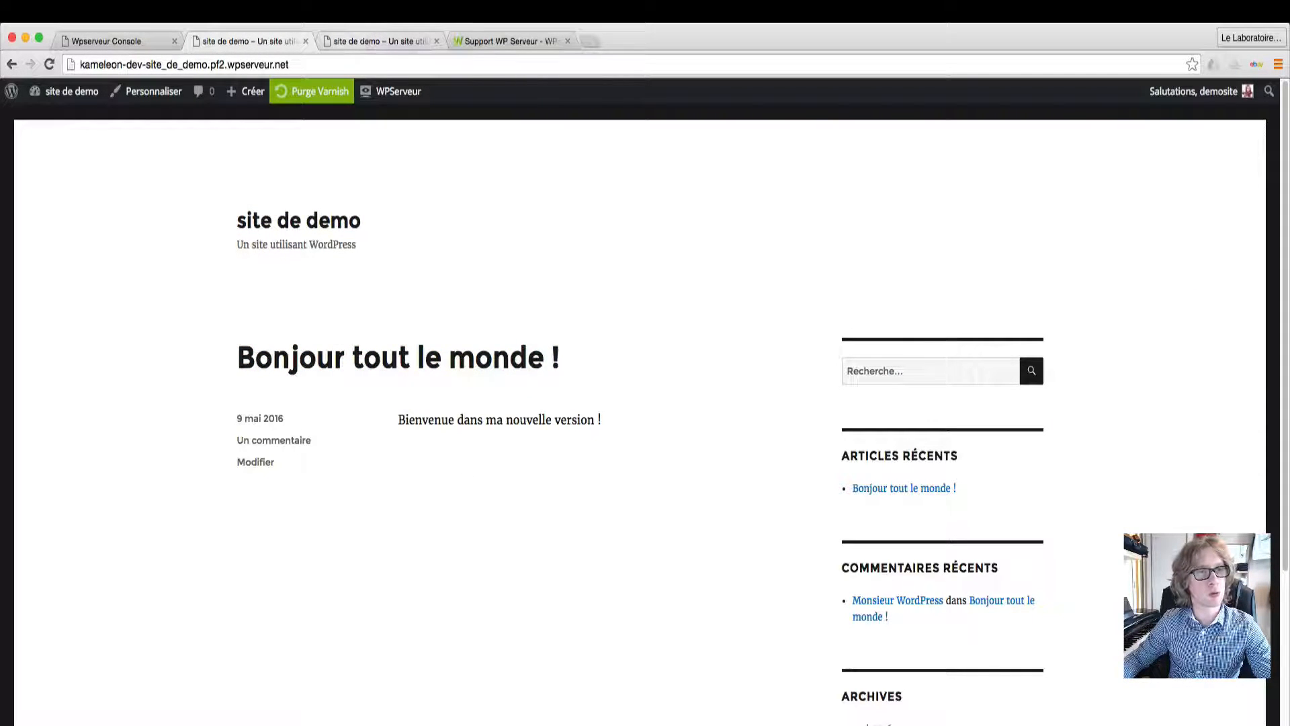
pyautogui.click(131, 42)
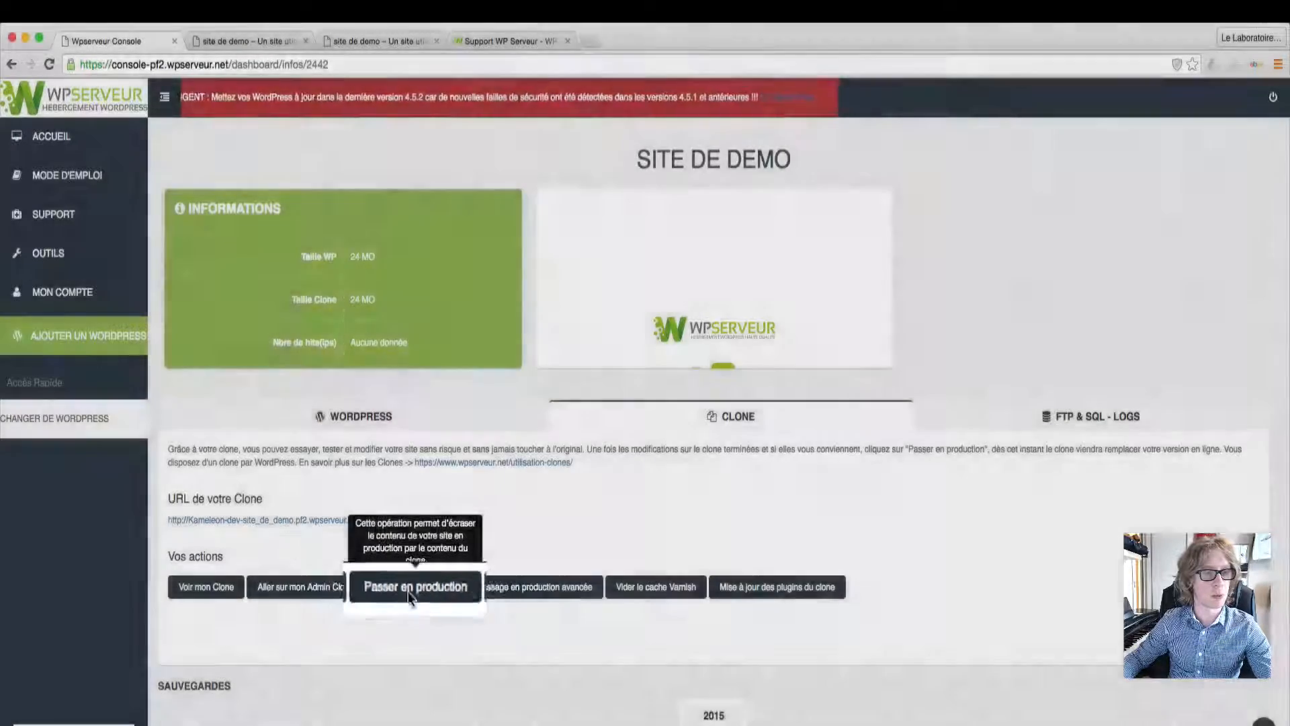
pyautogui.click(413, 590)
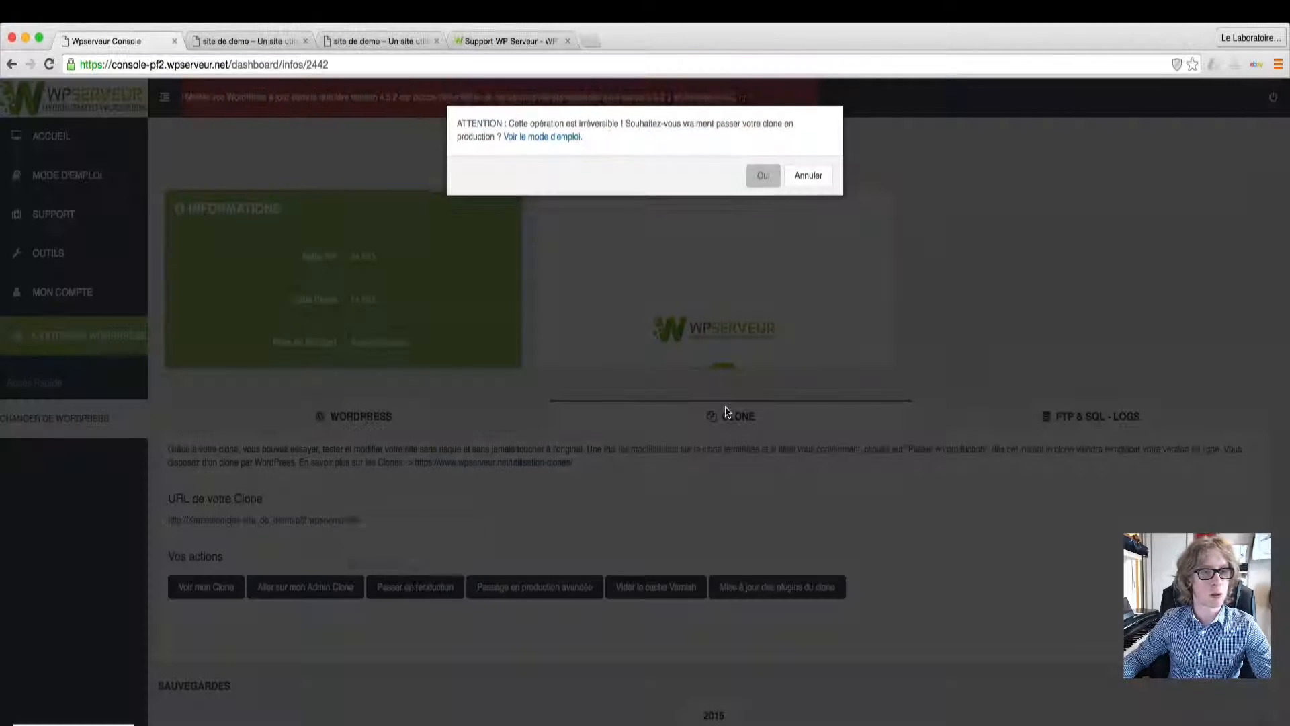
pyautogui.click(762, 179)
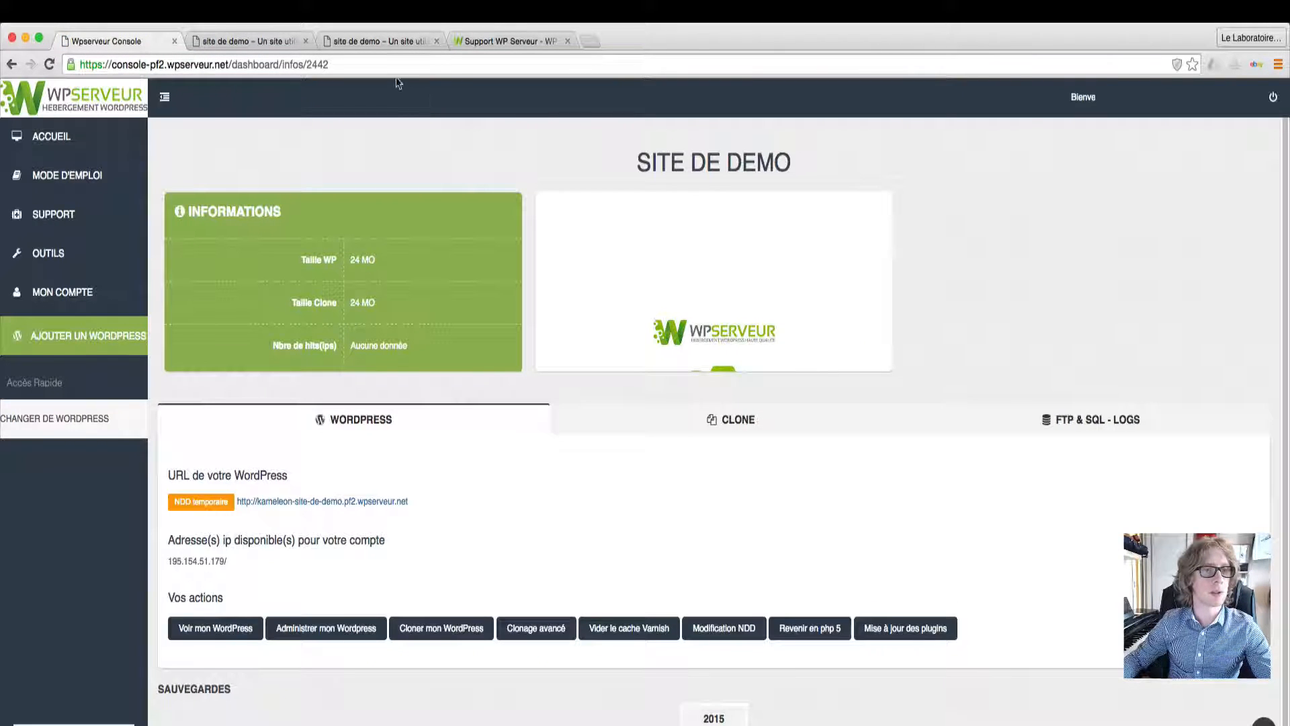
# Reload the original site's home page and check its article text against the clone's new version
pyautogui.click(371, 46)
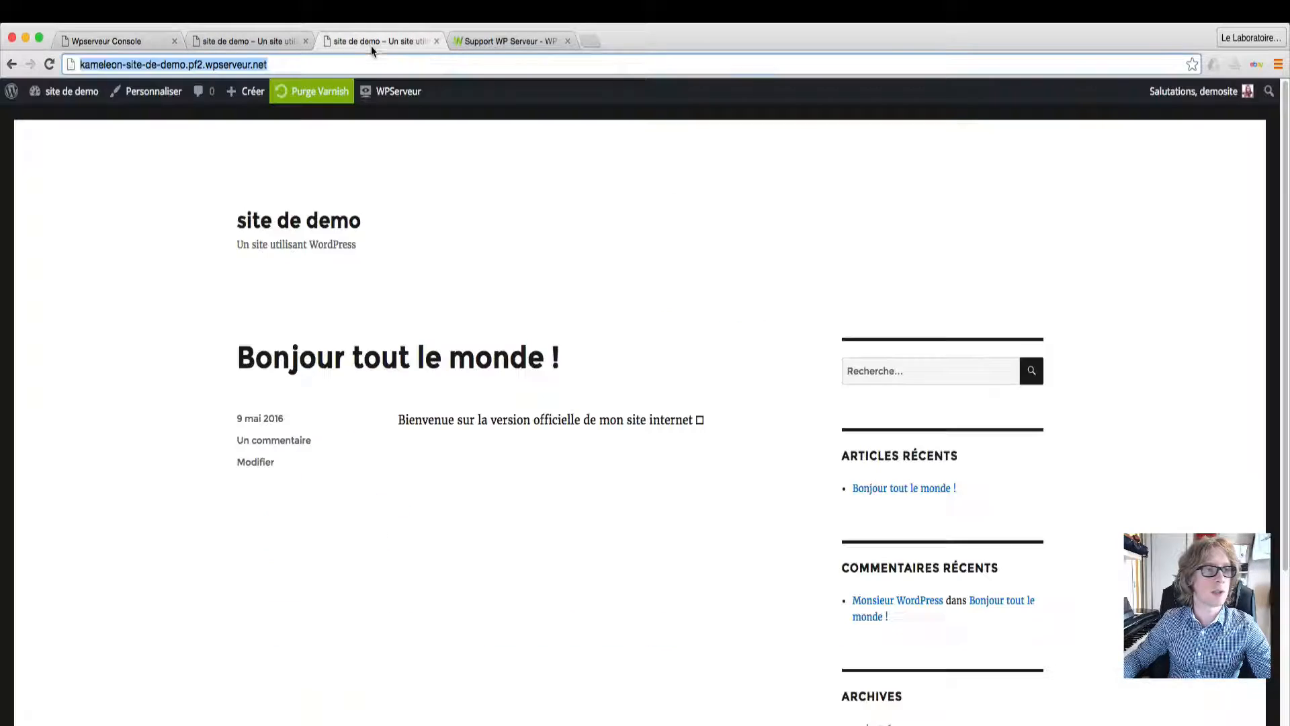
pyautogui.click(49, 65)
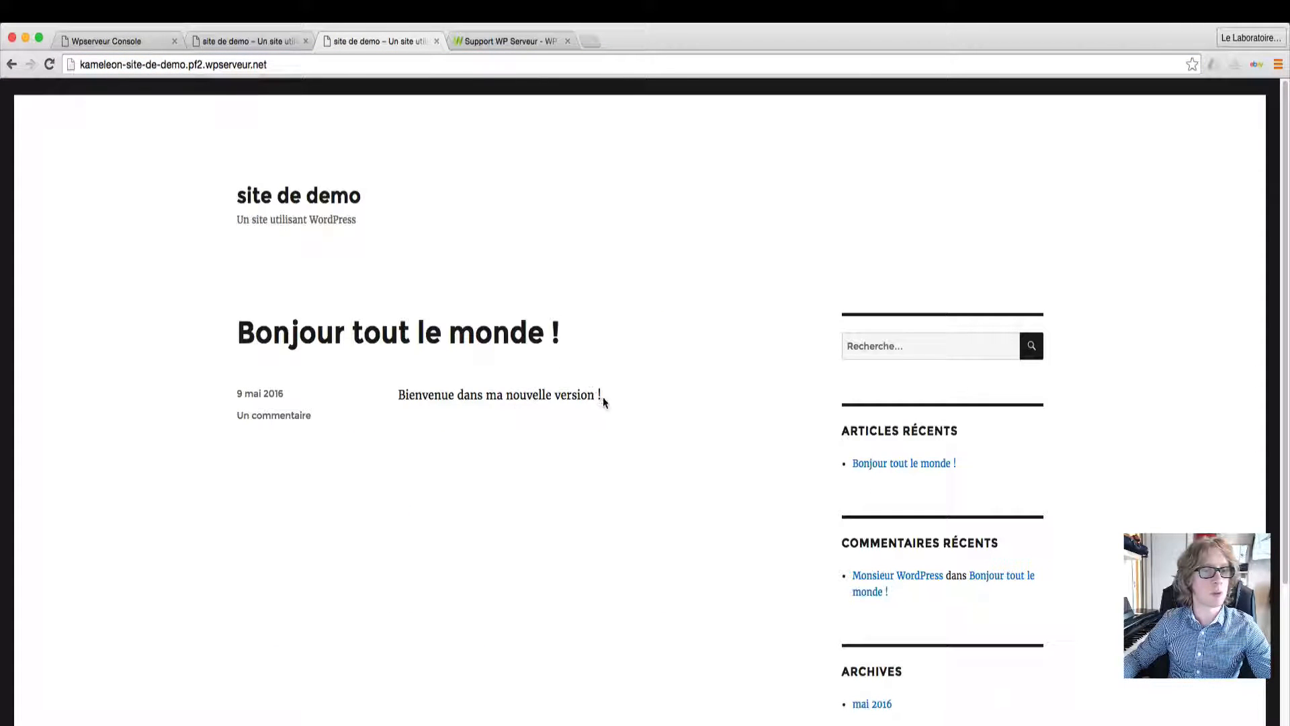
pyautogui.moveTo(604, 402); pyautogui.dragTo(391, 397)
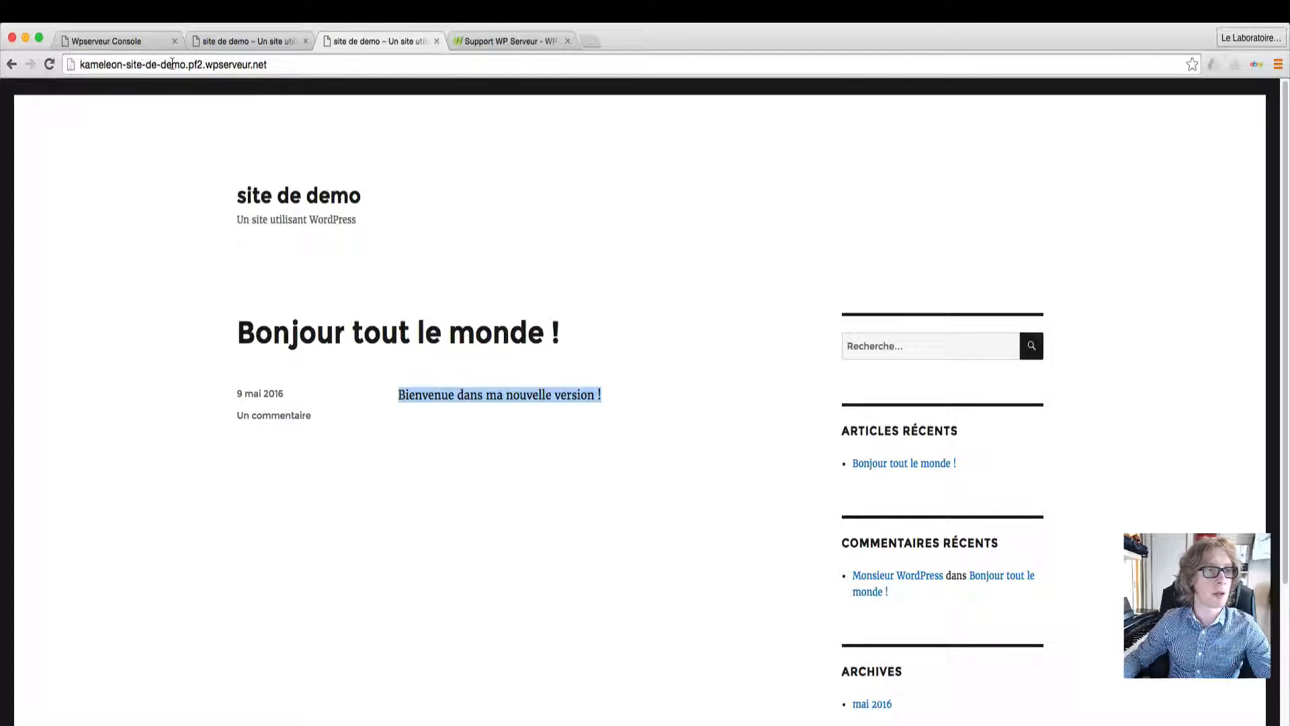
# Return to the WPServeur console and open the clone's advanced production options
pyautogui.click(117, 40)
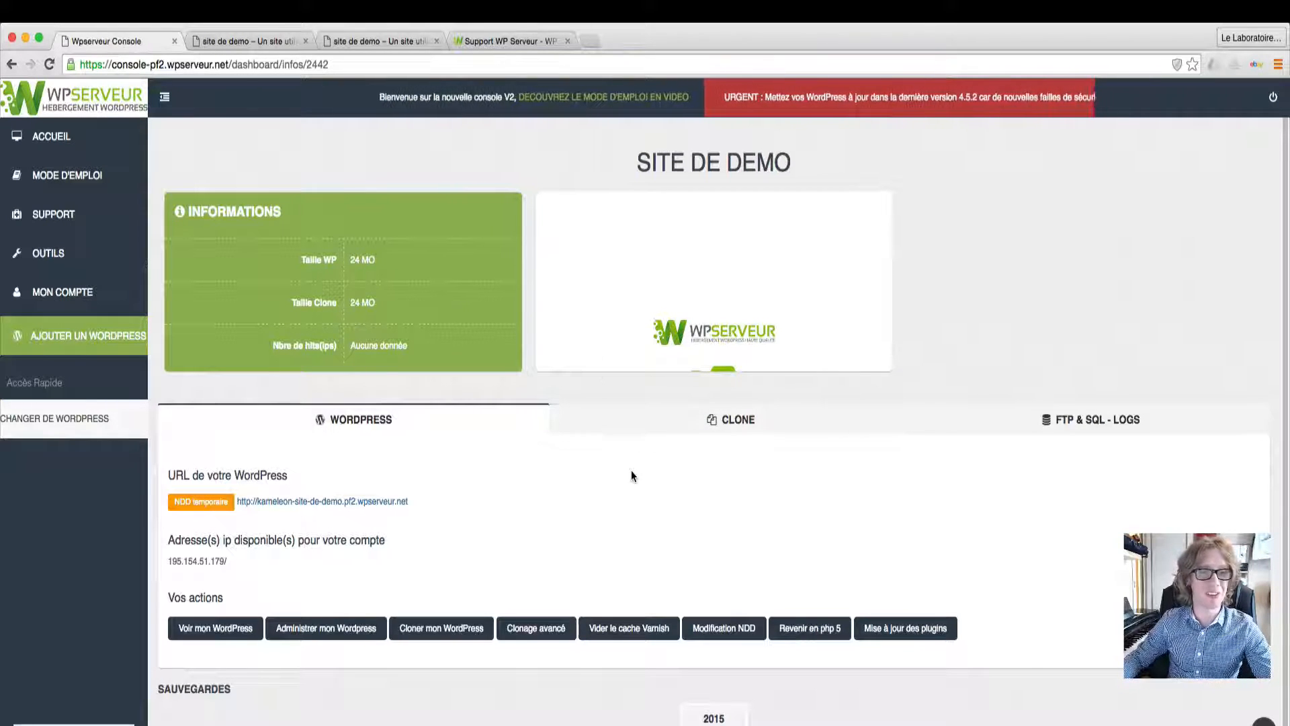
pyautogui.click(744, 422)
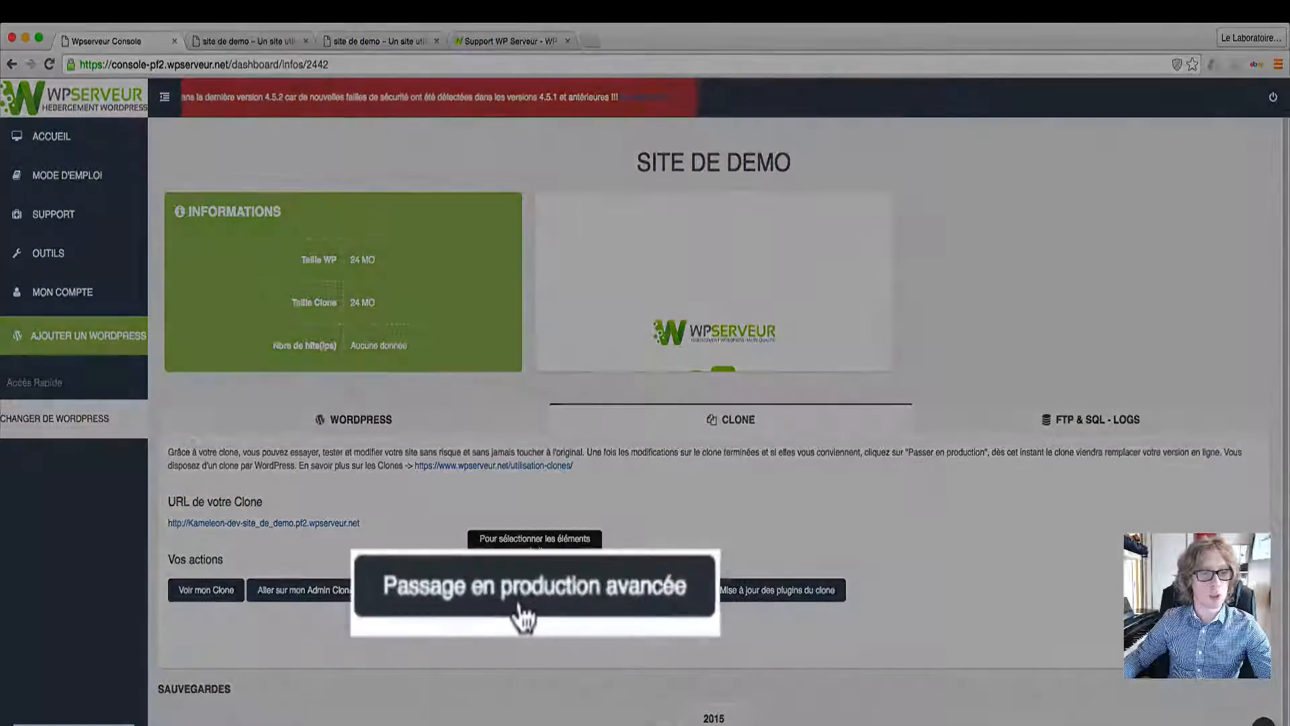
pyautogui.click(531, 592)
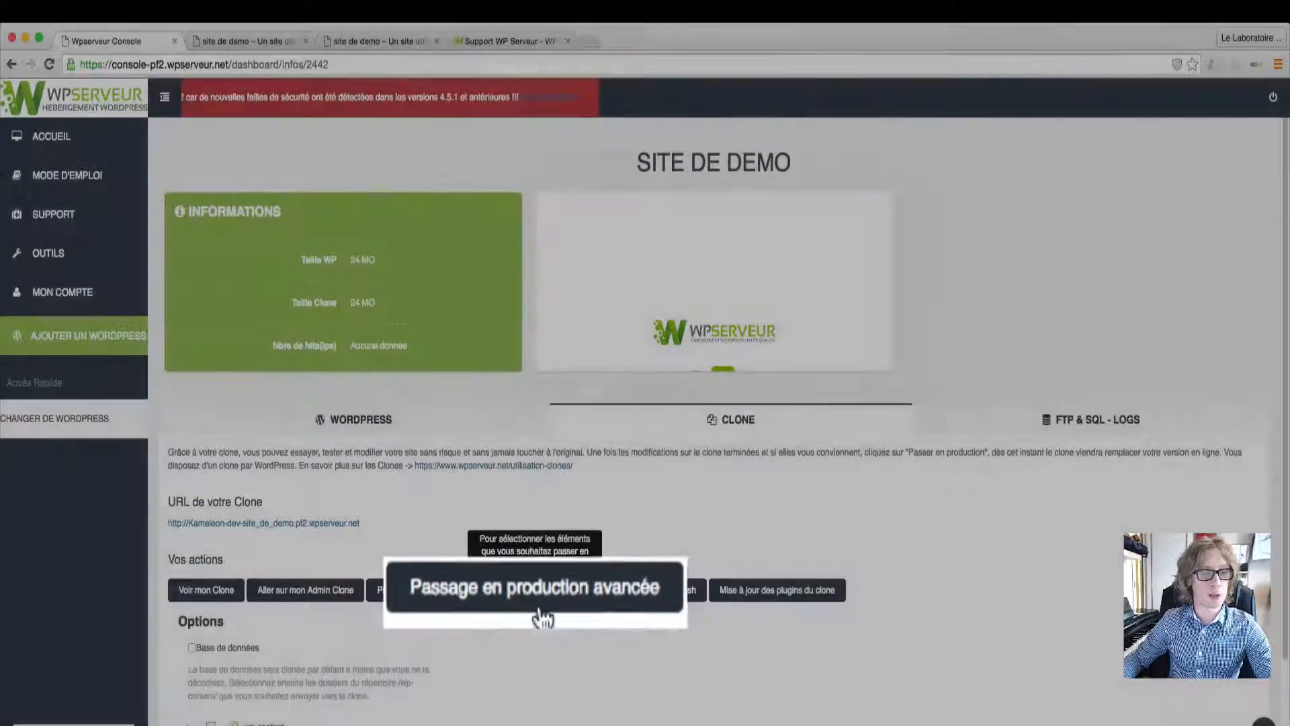
pyautogui.scroll(-2, 728, 602)
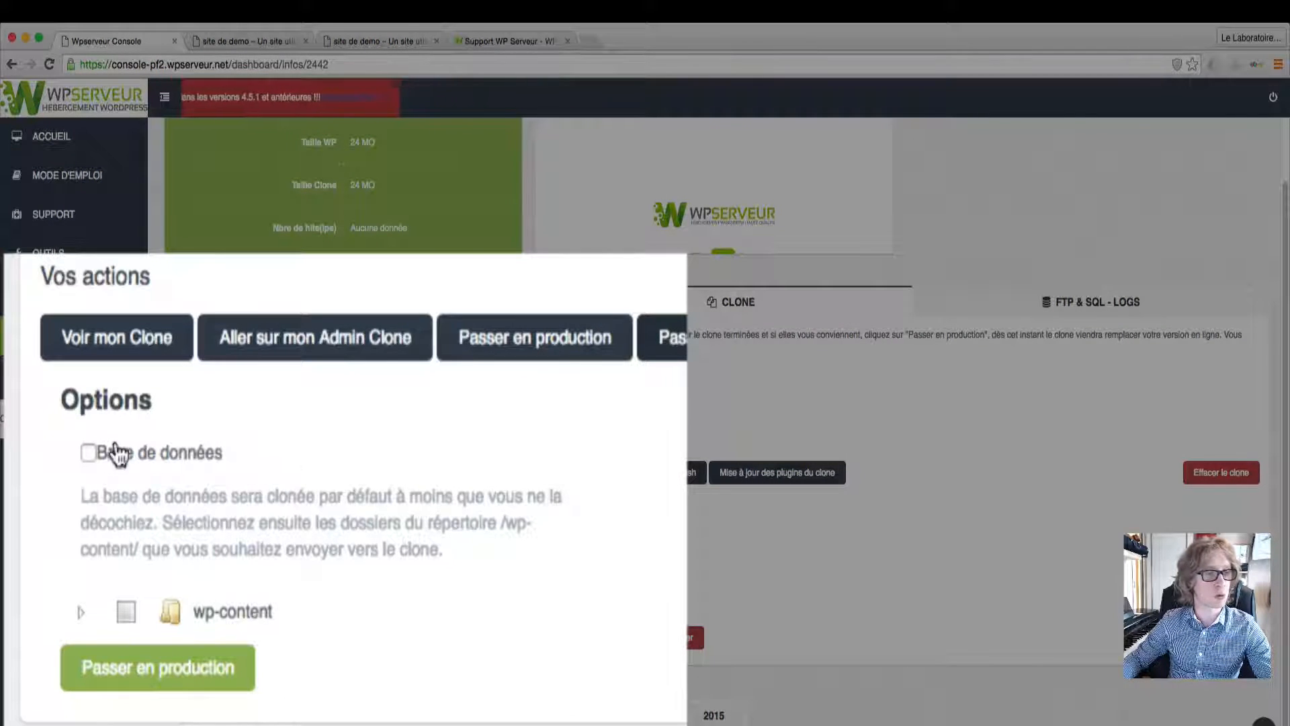
# Try out the database, wp-content and themes selections in the advanced production options, expanding the wp-content folder and clearing the selections again
pyautogui.click(90, 451)
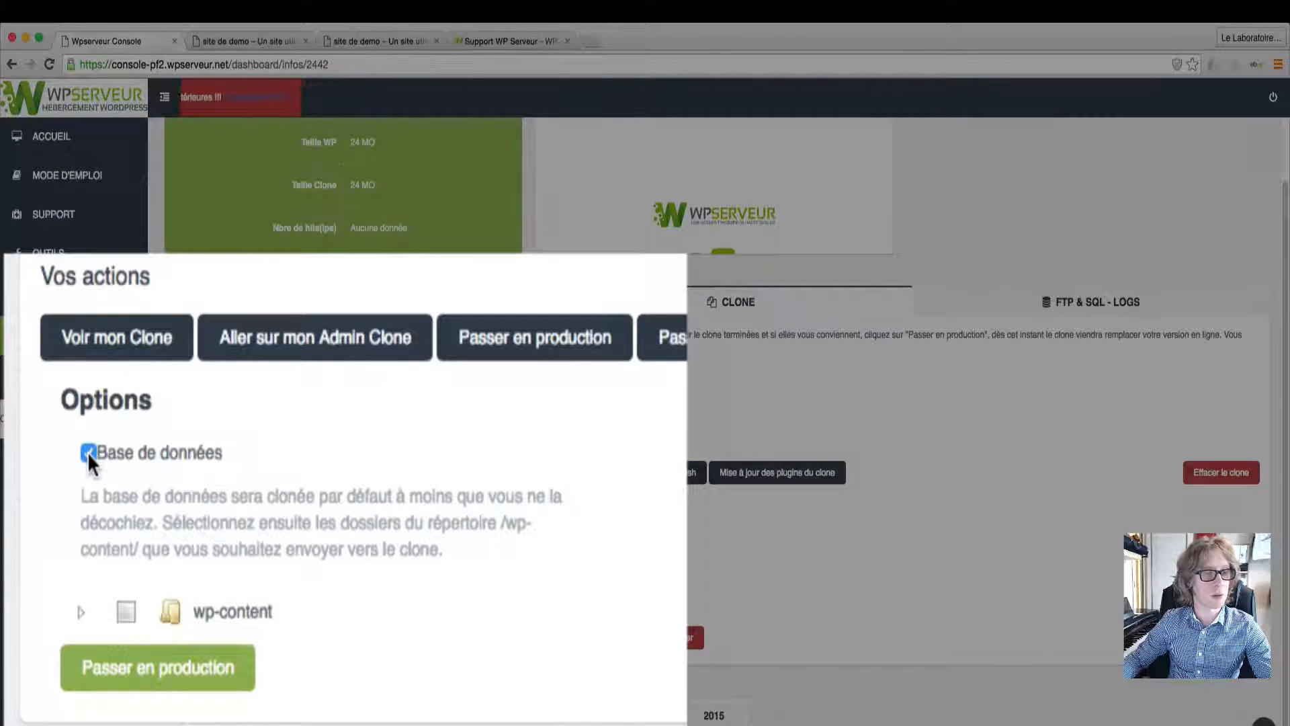
pyautogui.click(88, 453)
pyautogui.click(96, 618)
pyautogui.scroll(-3, 262, 591)
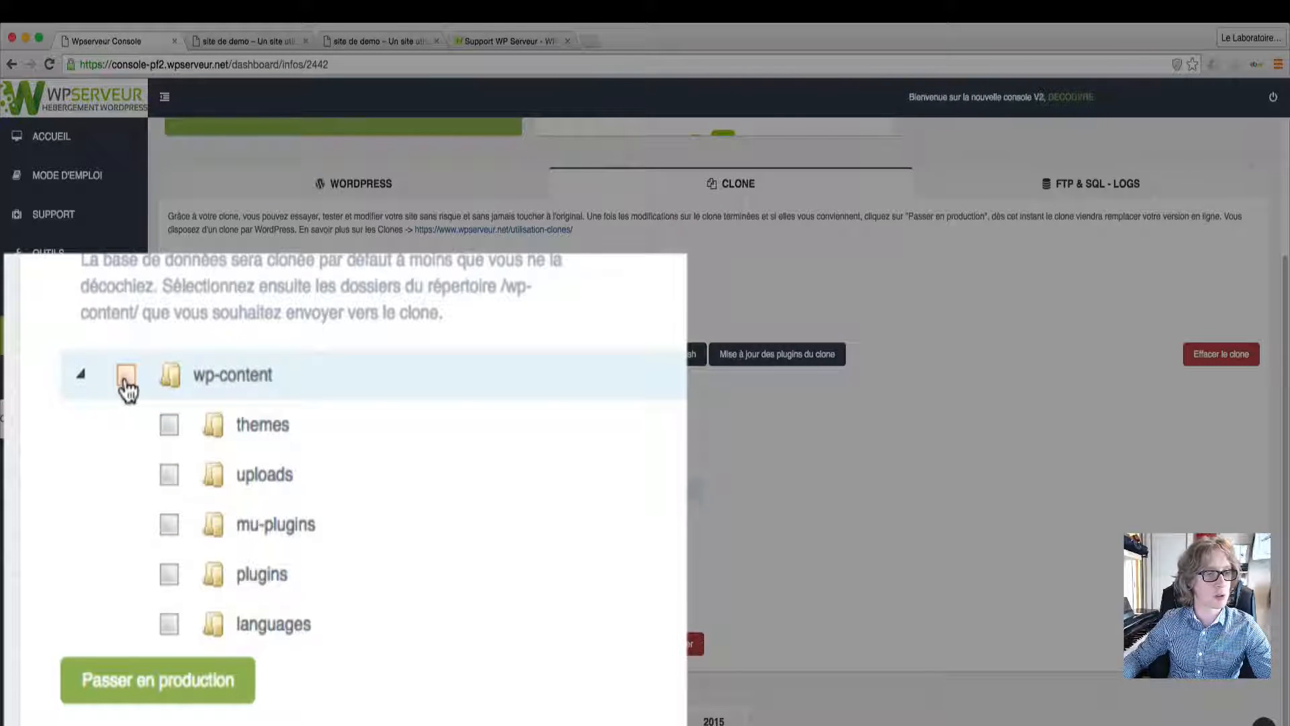
pyautogui.click(126, 386)
pyautogui.click(126, 385)
pyautogui.click(170, 430)
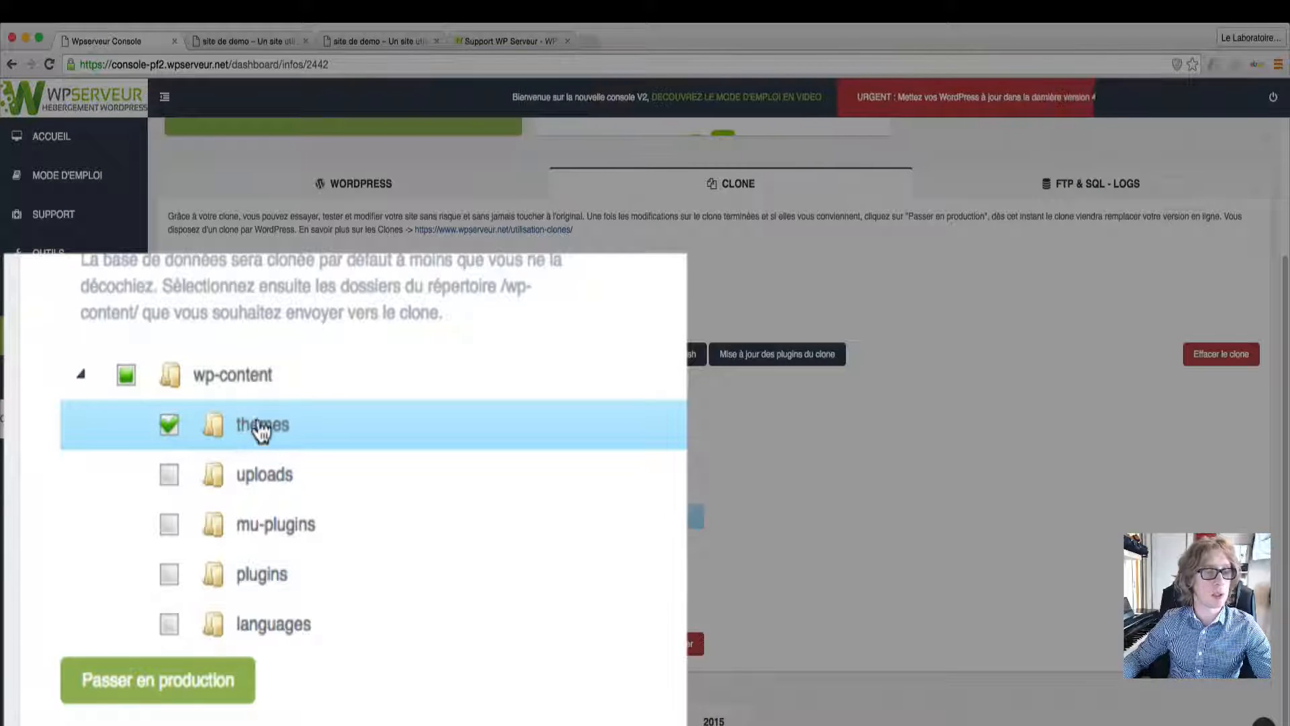
pyautogui.click(169, 426)
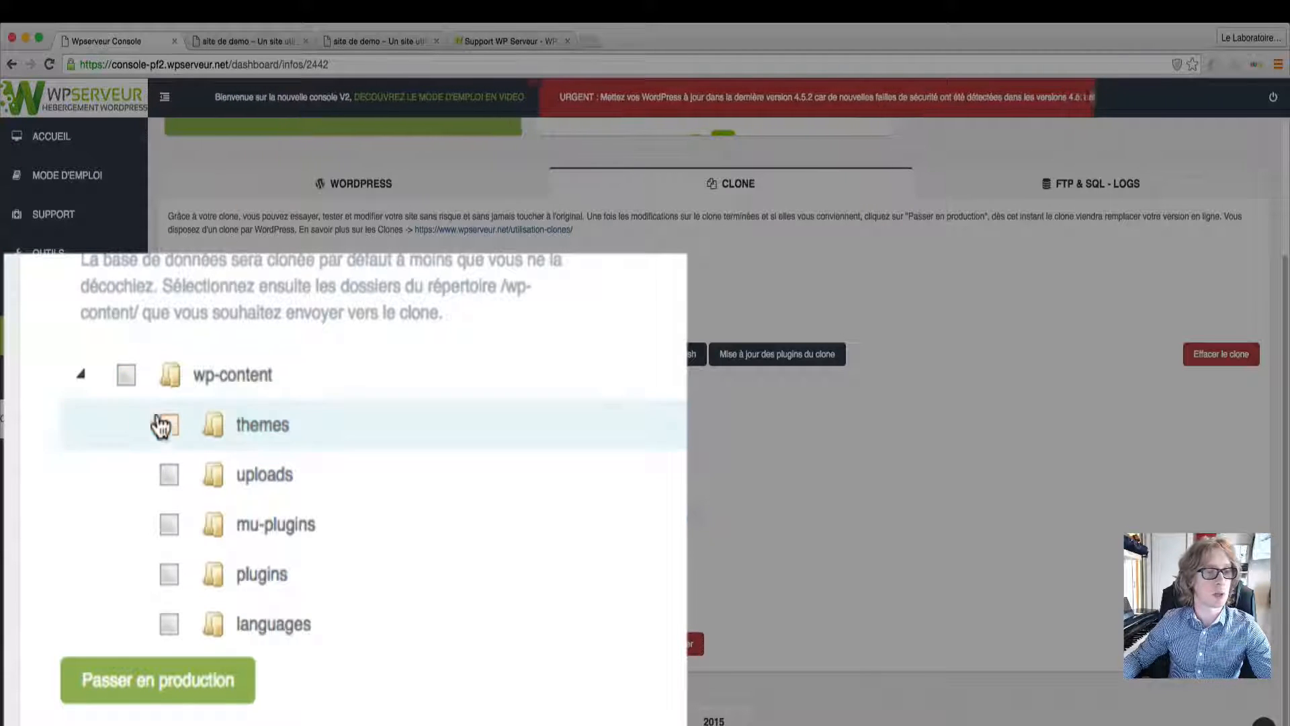
# Open the advanced cloning options of the original WordPress site and expand its wp-content folder
pyautogui.click(81, 374)
pyautogui.click(362, 307)
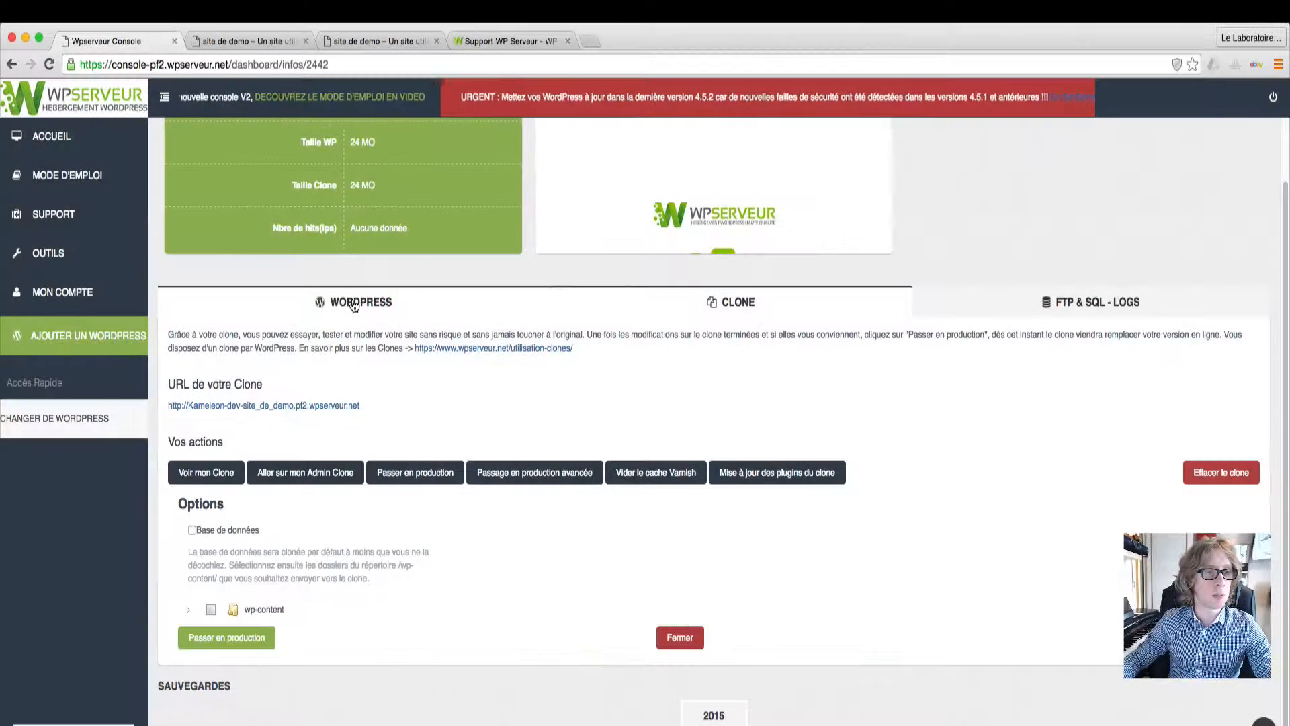
pyautogui.click(540, 625)
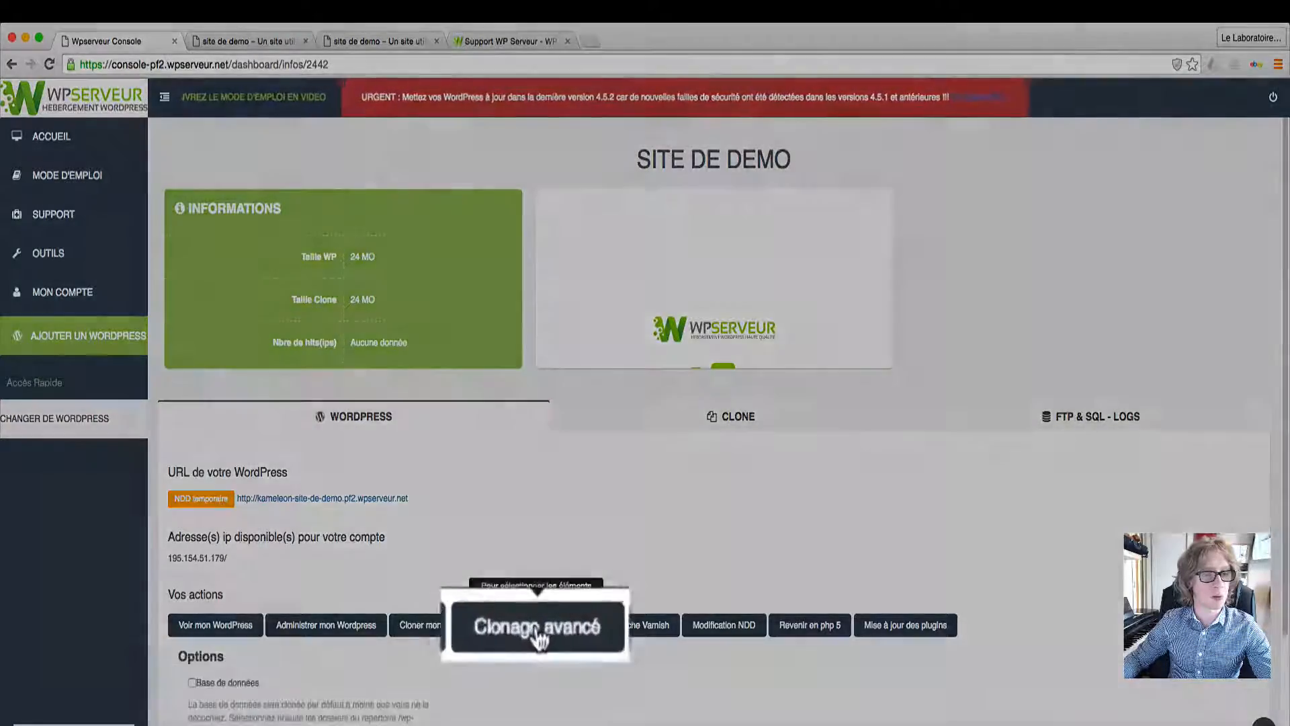
pyautogui.scroll(-5, 548, 604)
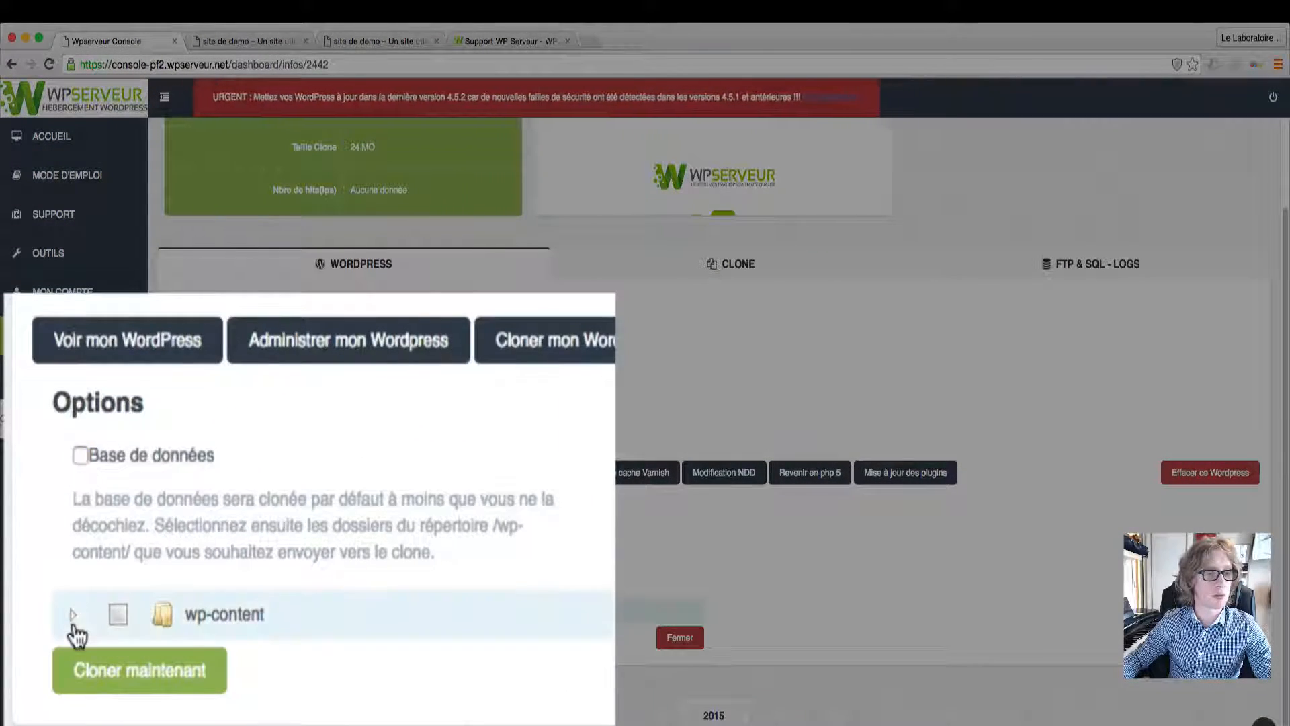
pyautogui.click(72, 614)
pyautogui.scroll(-3, 141, 604)
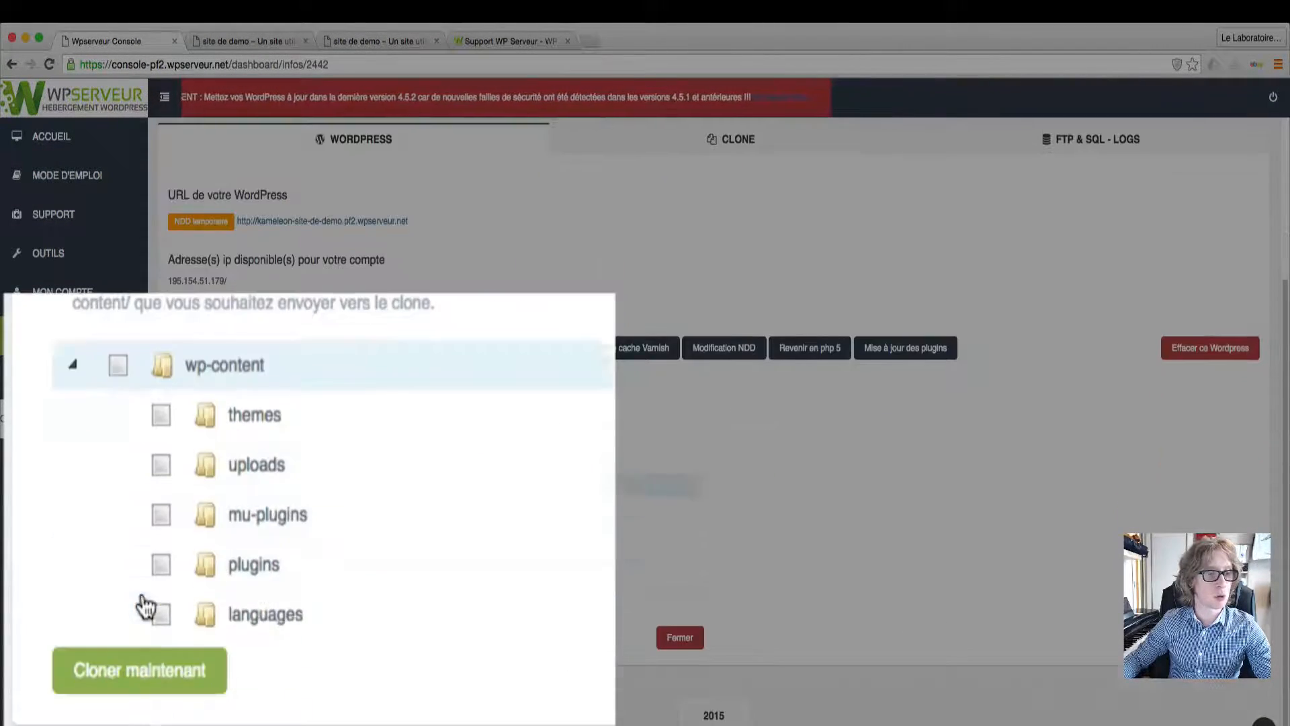
# Try the themes and plugins selections individually, then select the database and the whole wp-content folder for cloning and collapse the folder
pyautogui.click(160, 417)
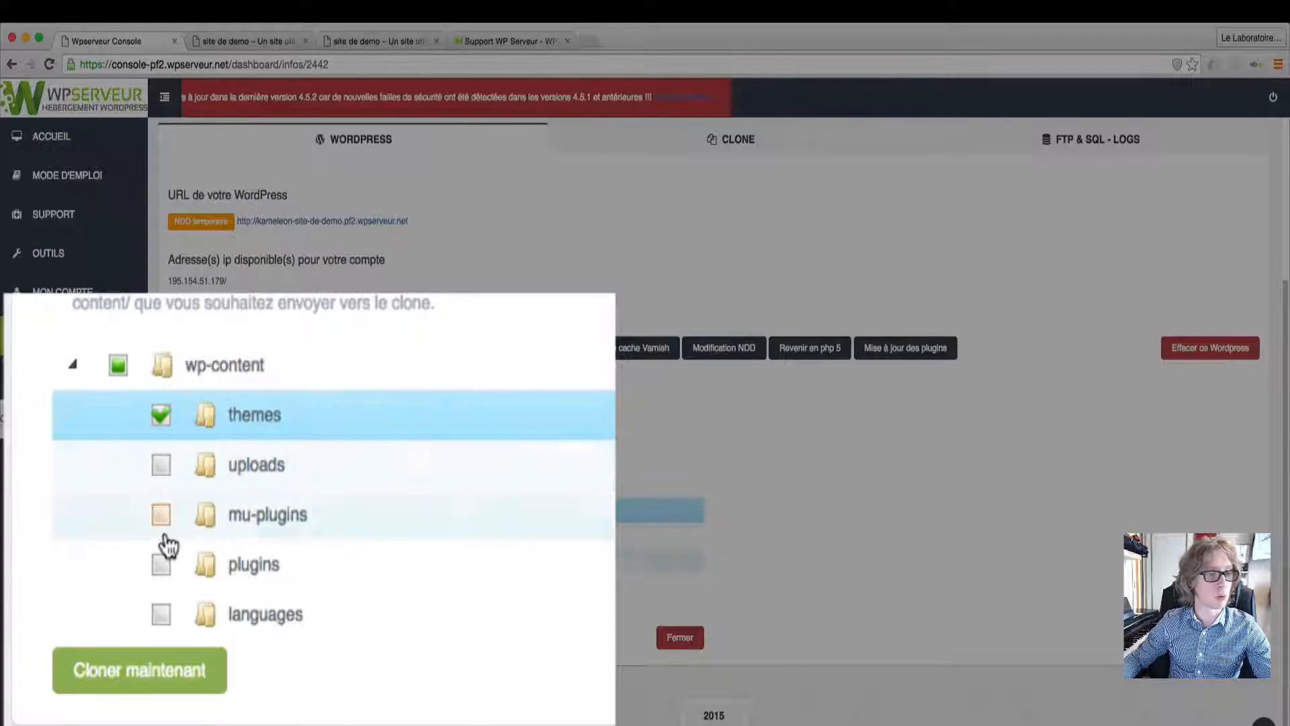
pyautogui.click(161, 420)
pyautogui.click(161, 568)
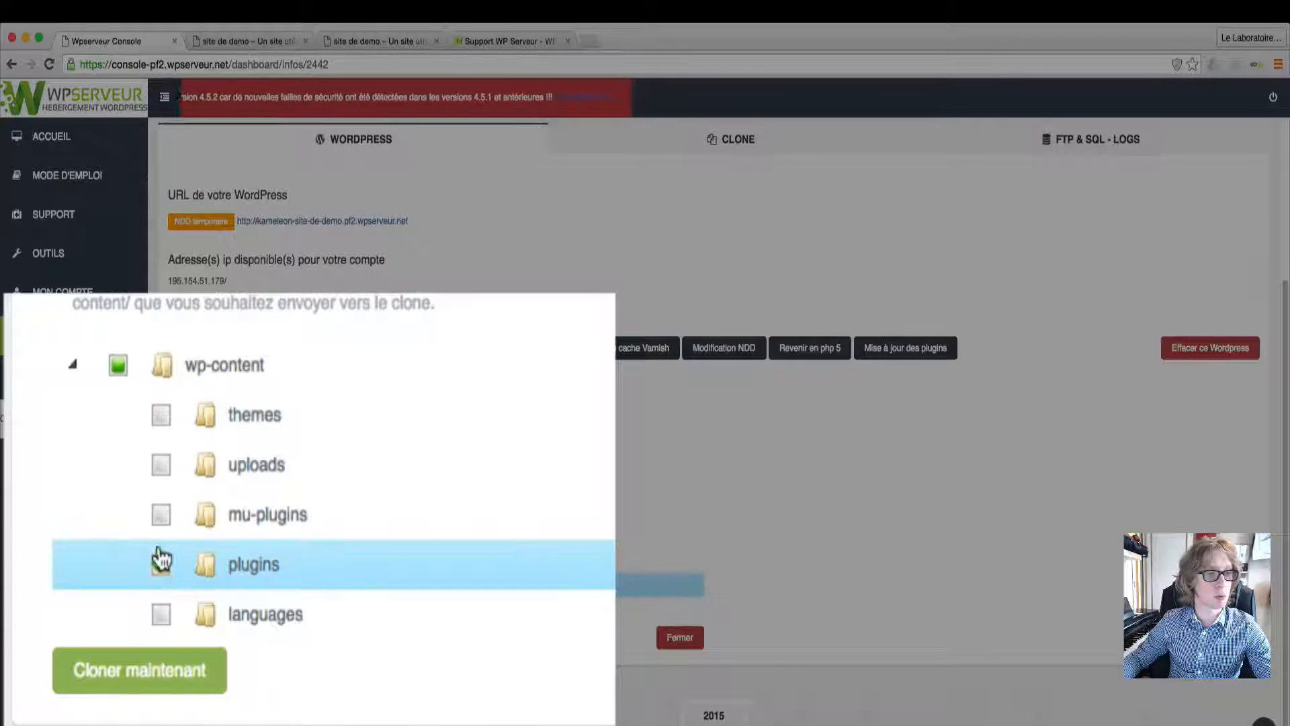
pyautogui.click(117, 367)
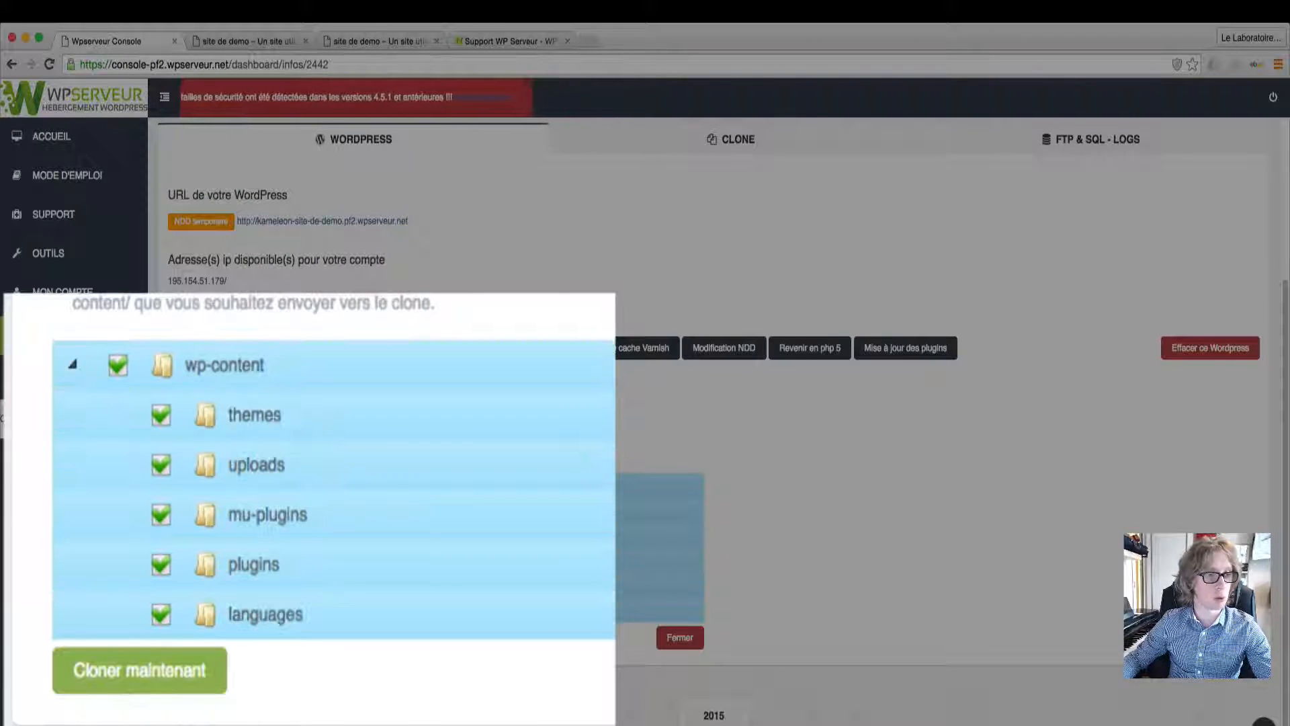
pyautogui.click(74, 365)
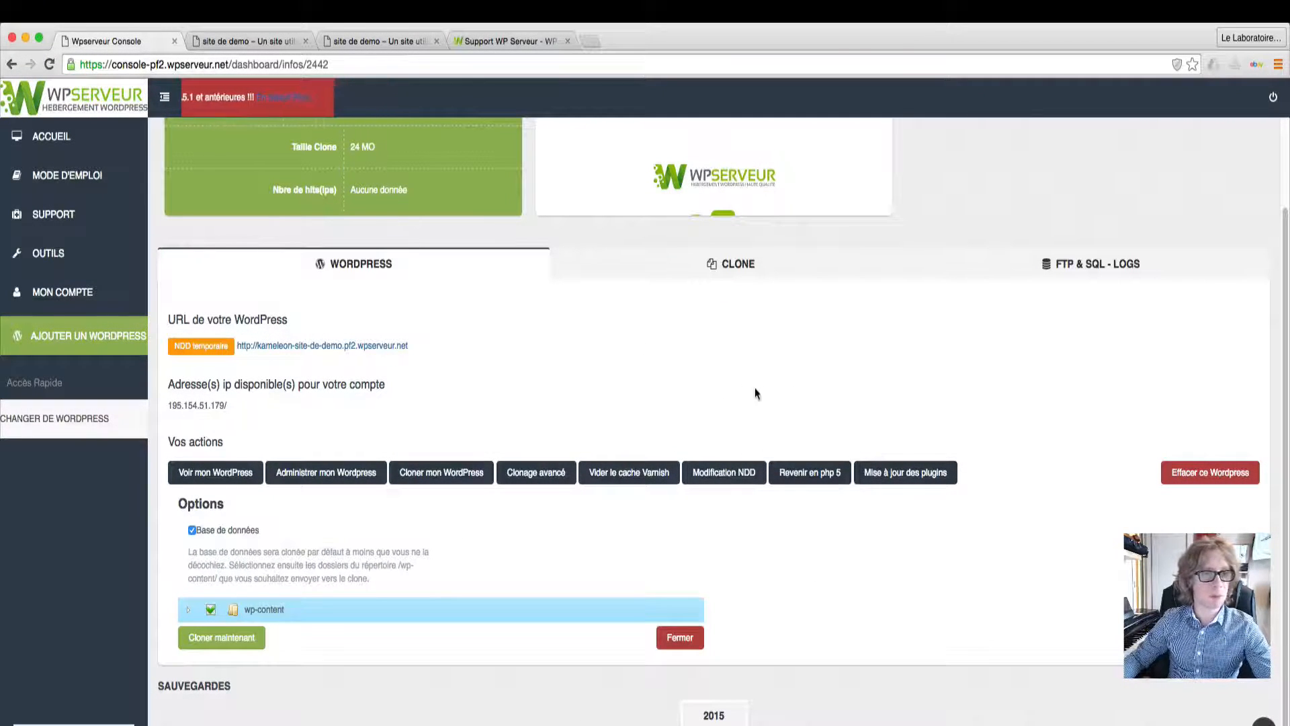
# Review the FTP host and phpMyAdmin user details for both the WordPress site and its clone
pyautogui.click(729, 267)
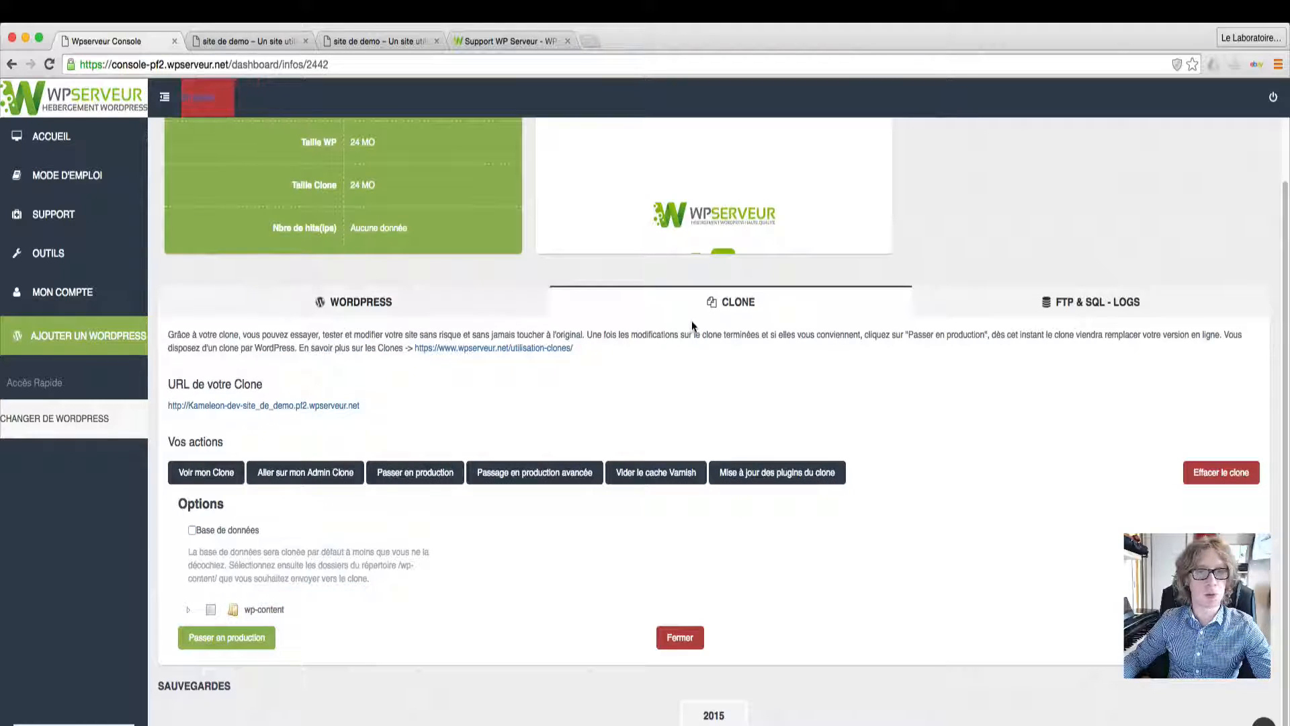
pyautogui.click(1068, 302)
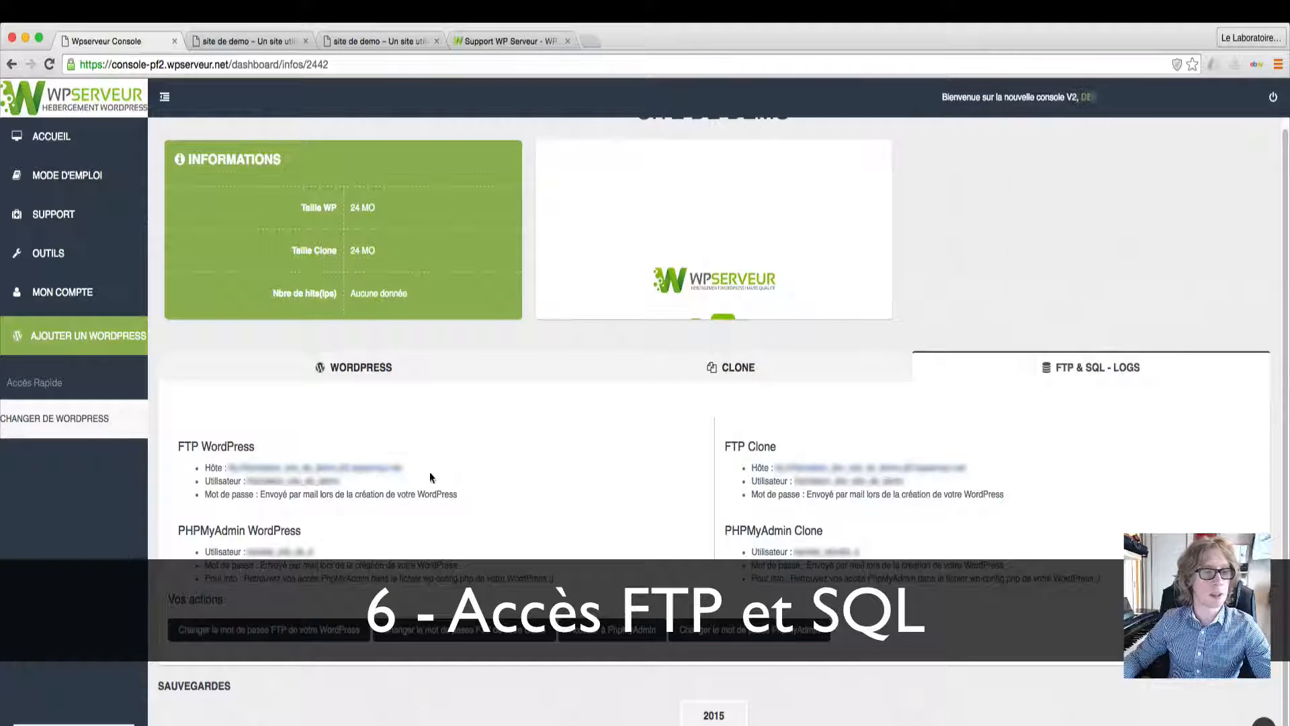
pyautogui.moveTo(401, 469); pyautogui.dragTo(230, 479)
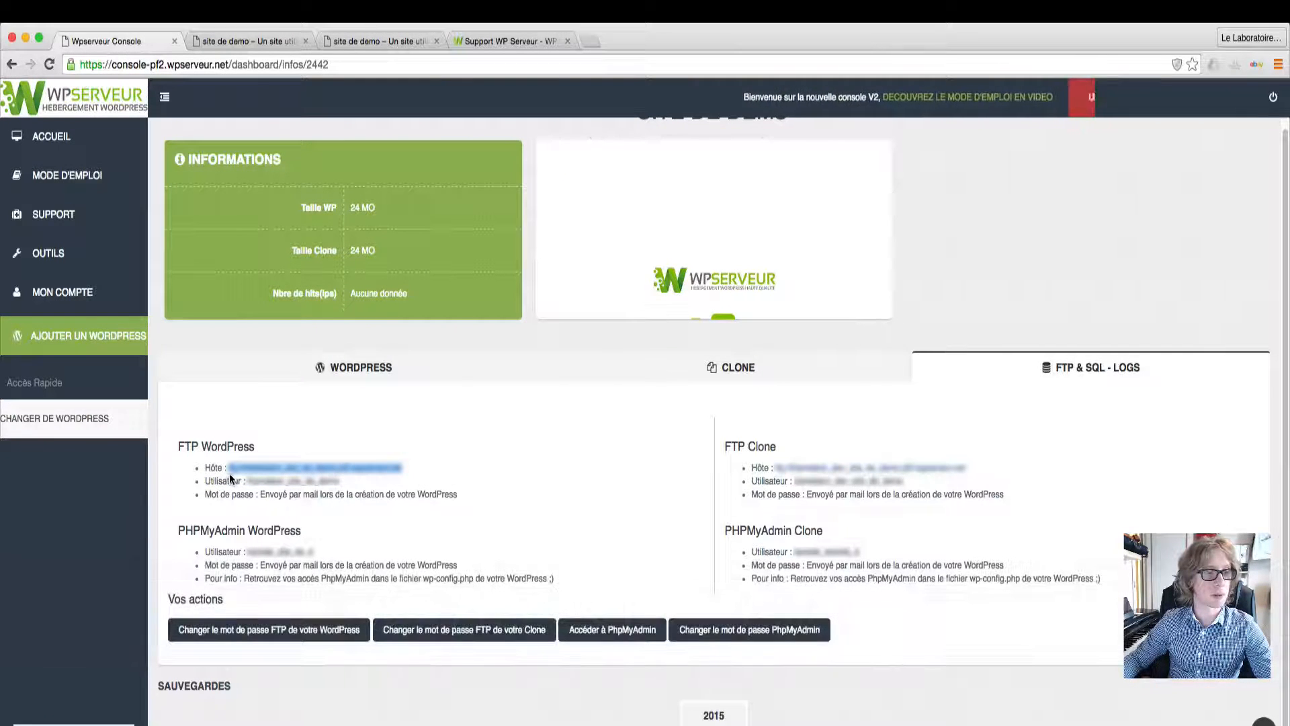
pyautogui.moveTo(315, 551); pyautogui.dragTo(245, 552)
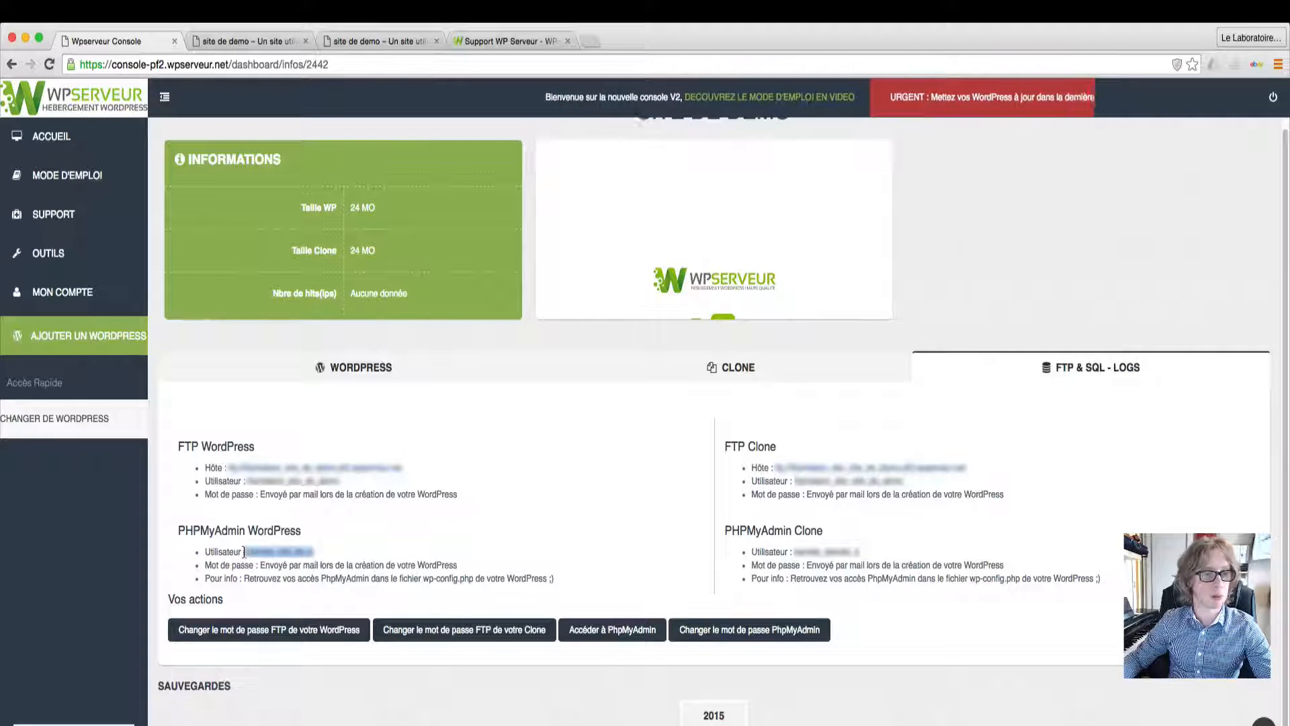
pyautogui.moveTo(968, 467); pyautogui.dragTo(777, 467)
pyautogui.moveTo(862, 552); pyautogui.dragTo(782, 551)
pyautogui.click(904, 618)
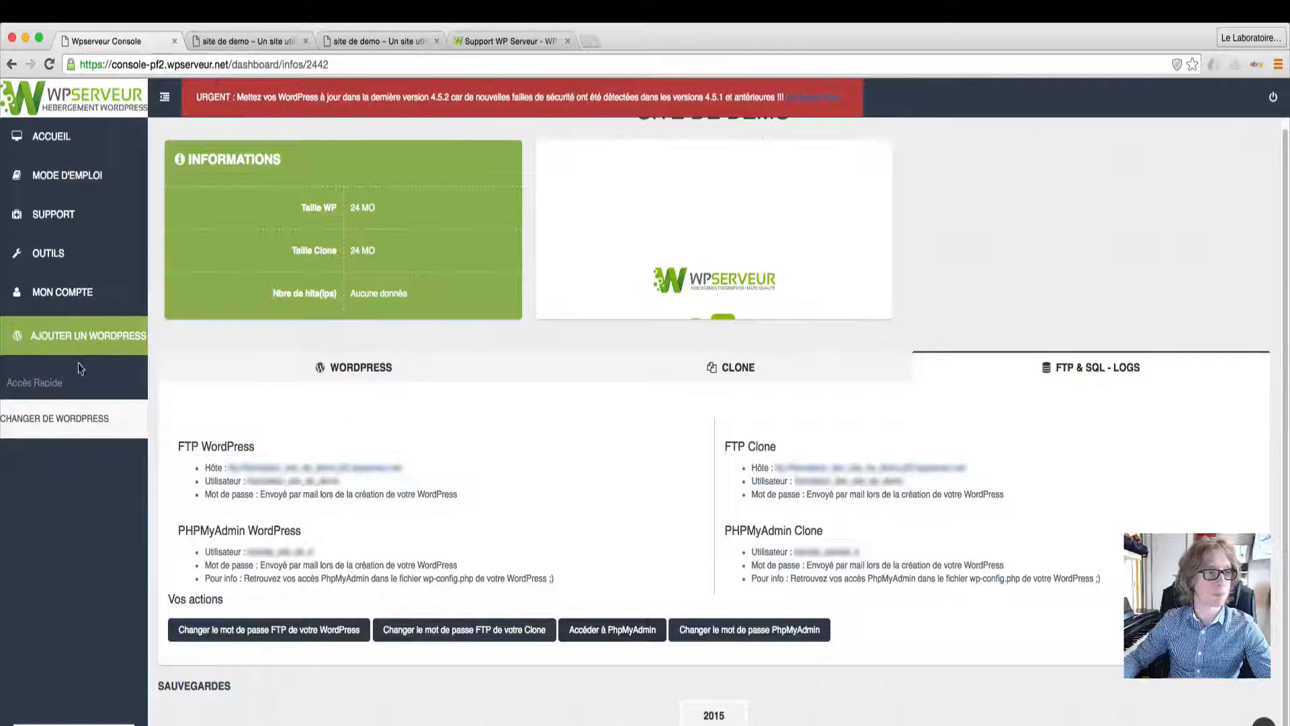
# Return to the console home, open the Laboratoire du Web site's management page and look through its dated backups
pyautogui.click(51, 135)
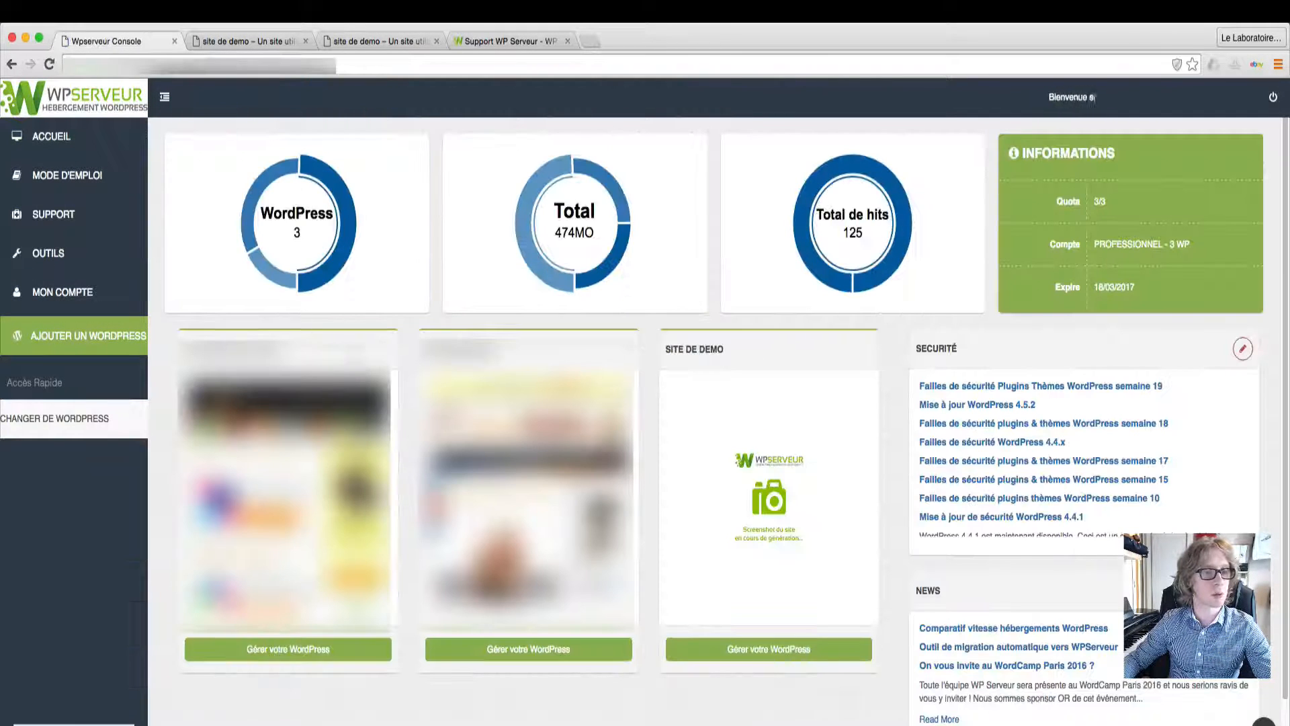
pyautogui.click(267, 657)
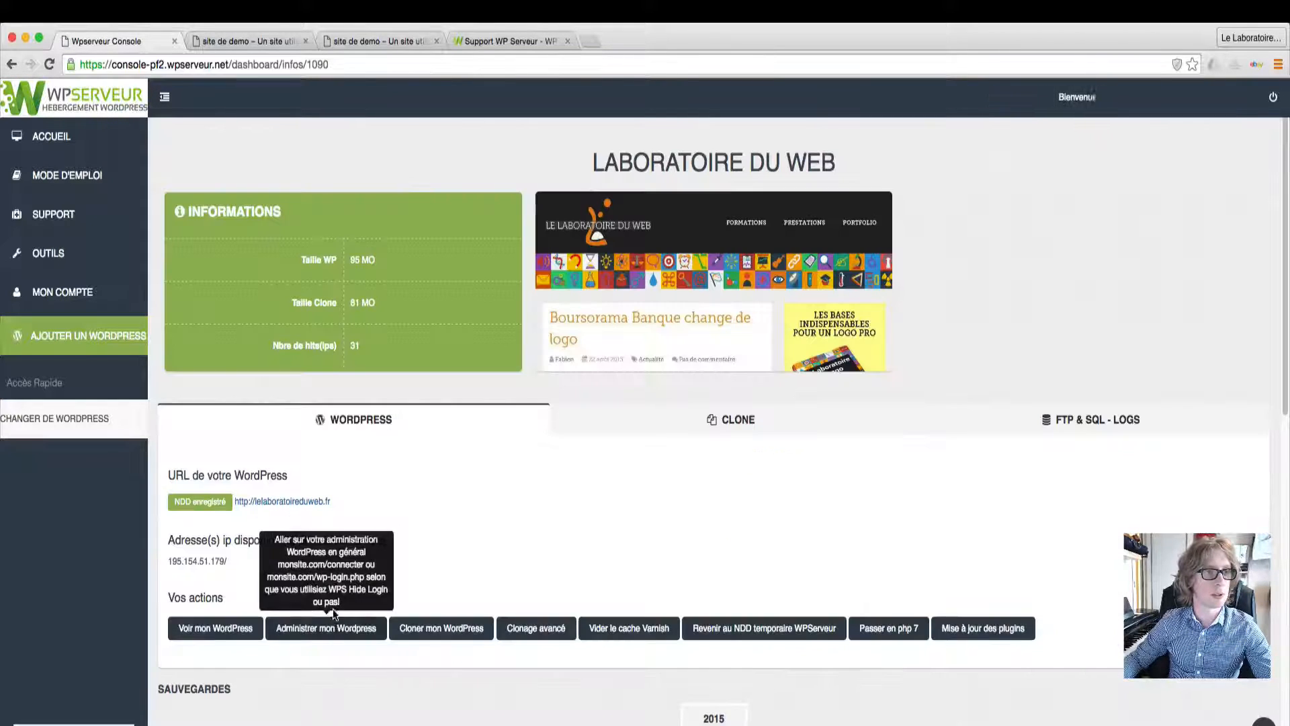
pyautogui.scroll(-8, 335, 573)
pyautogui.scroll(3, 331, 582)
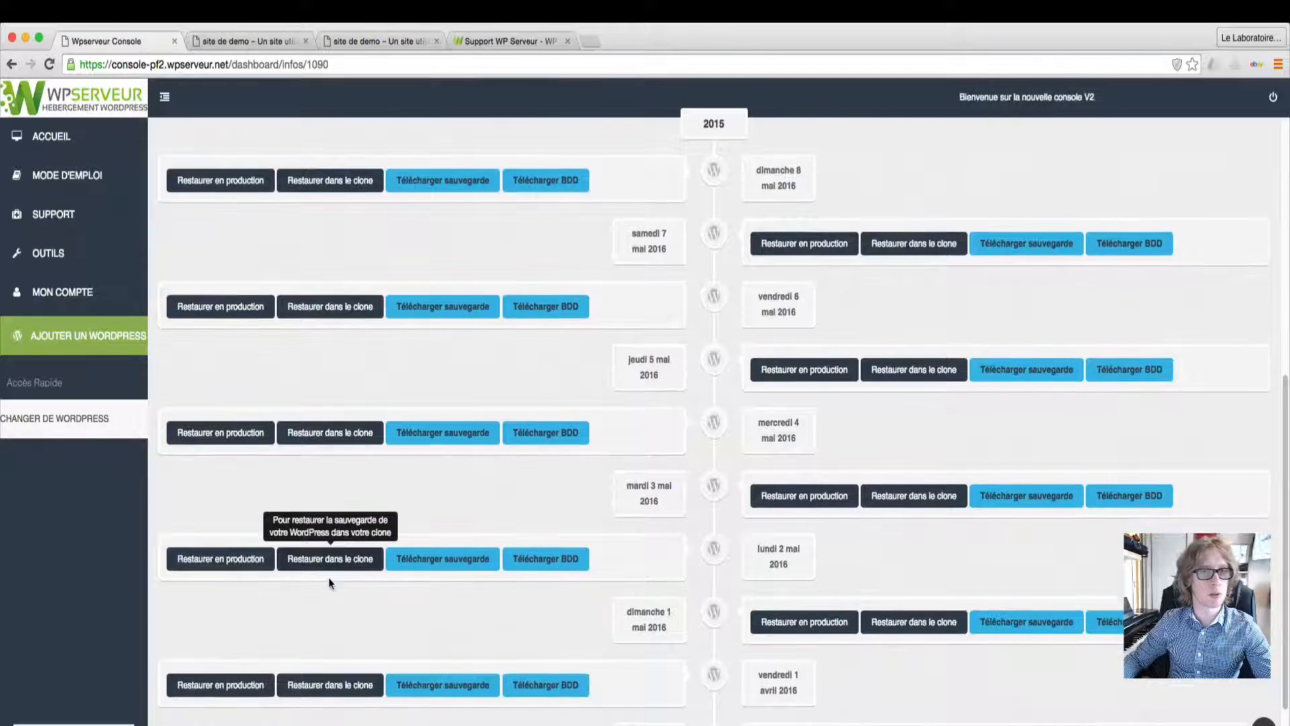
pyautogui.scroll(5, 329, 577)
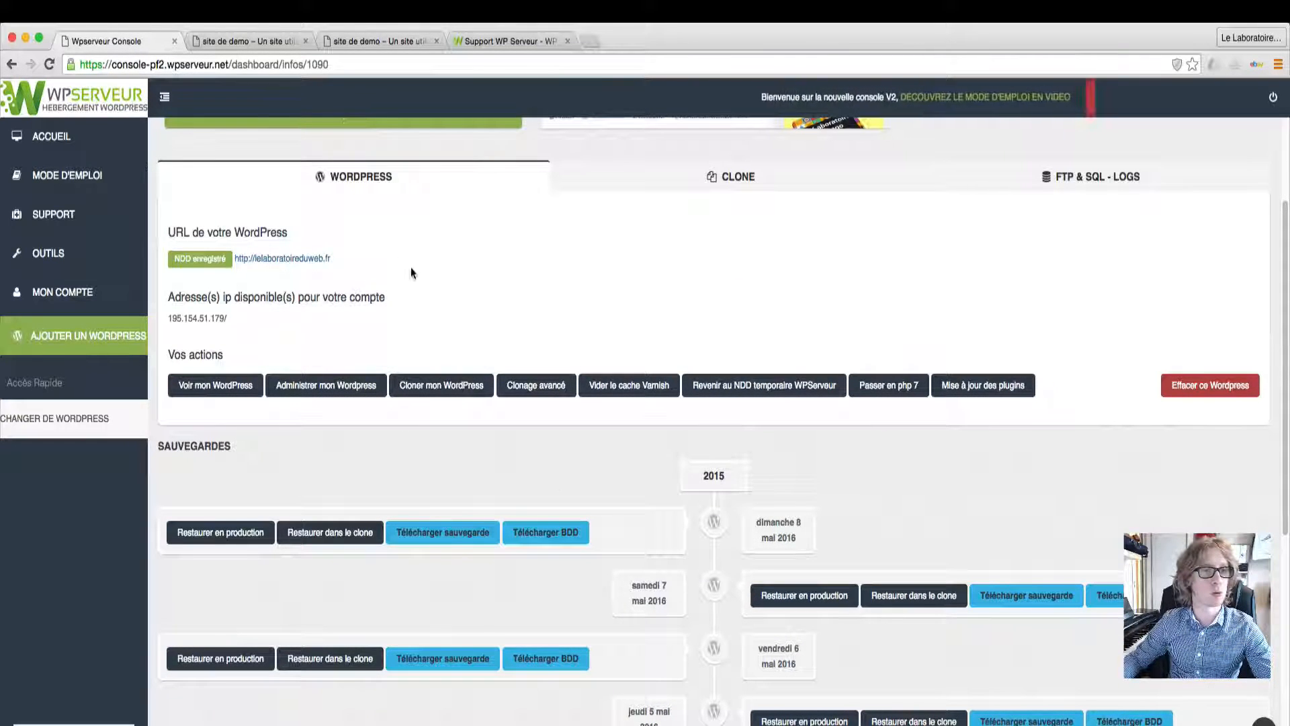
pyautogui.scroll(-5, 554, 477)
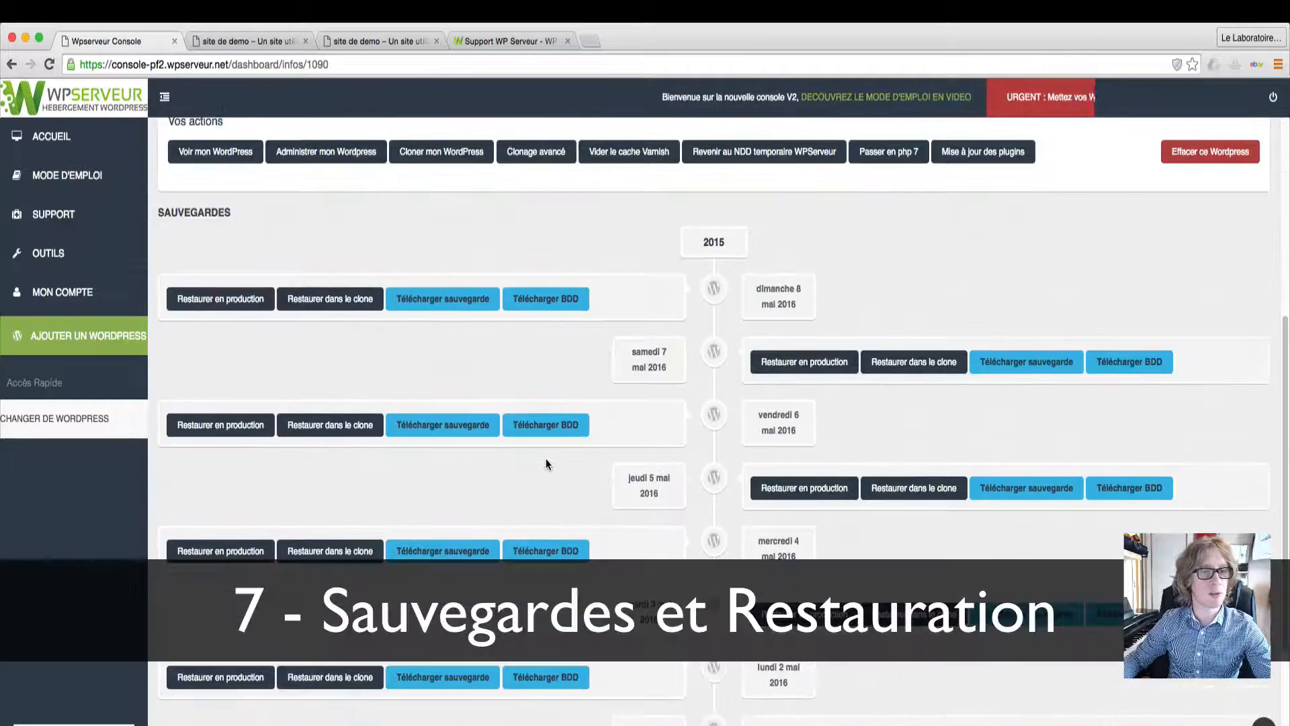
pyautogui.scroll(-5, 546, 459)
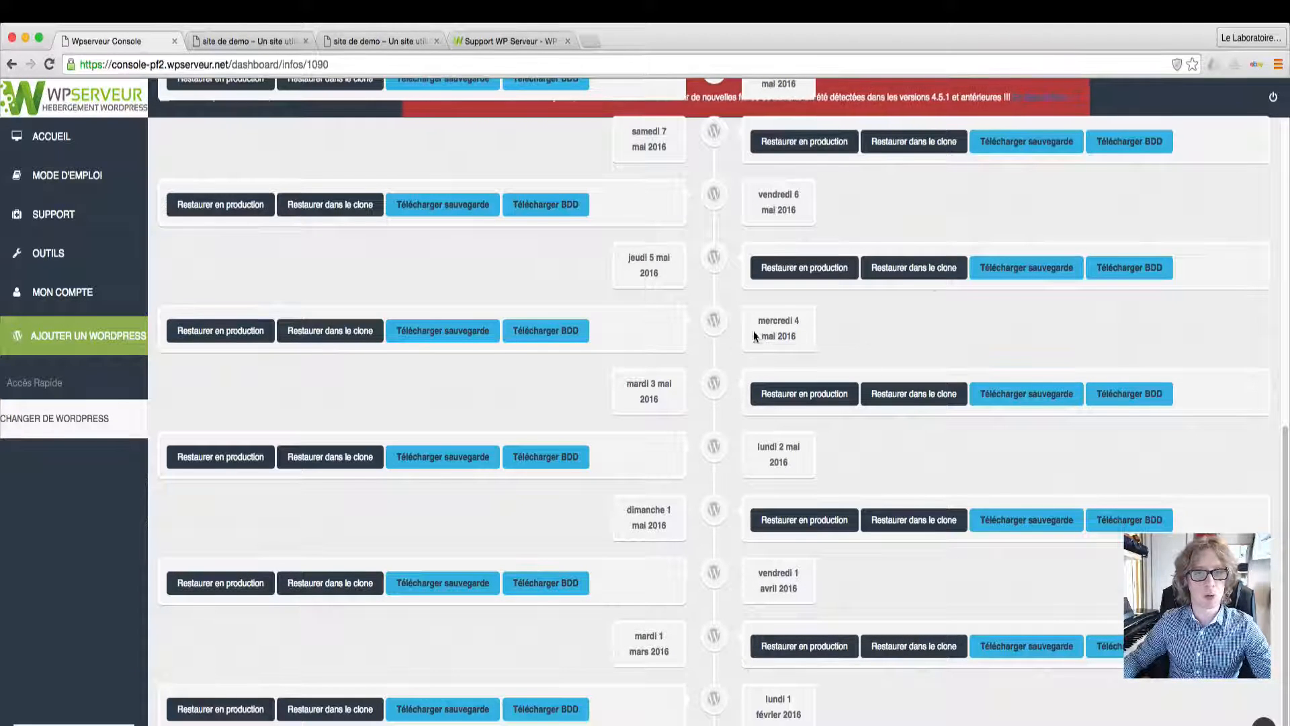
pyautogui.scroll(2, 720, 294)
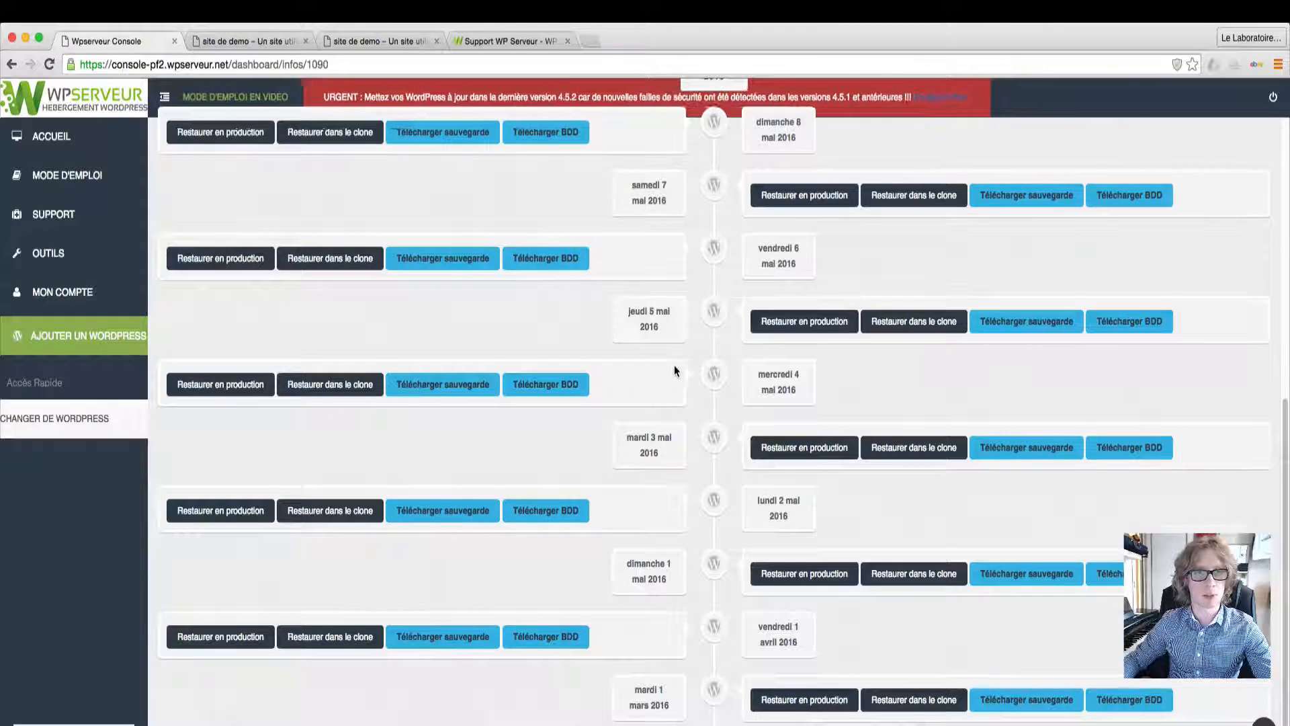
pyautogui.scroll(3, 675, 365)
pyautogui.scroll(-3, 721, 280)
pyautogui.scroll(5, 725, 434)
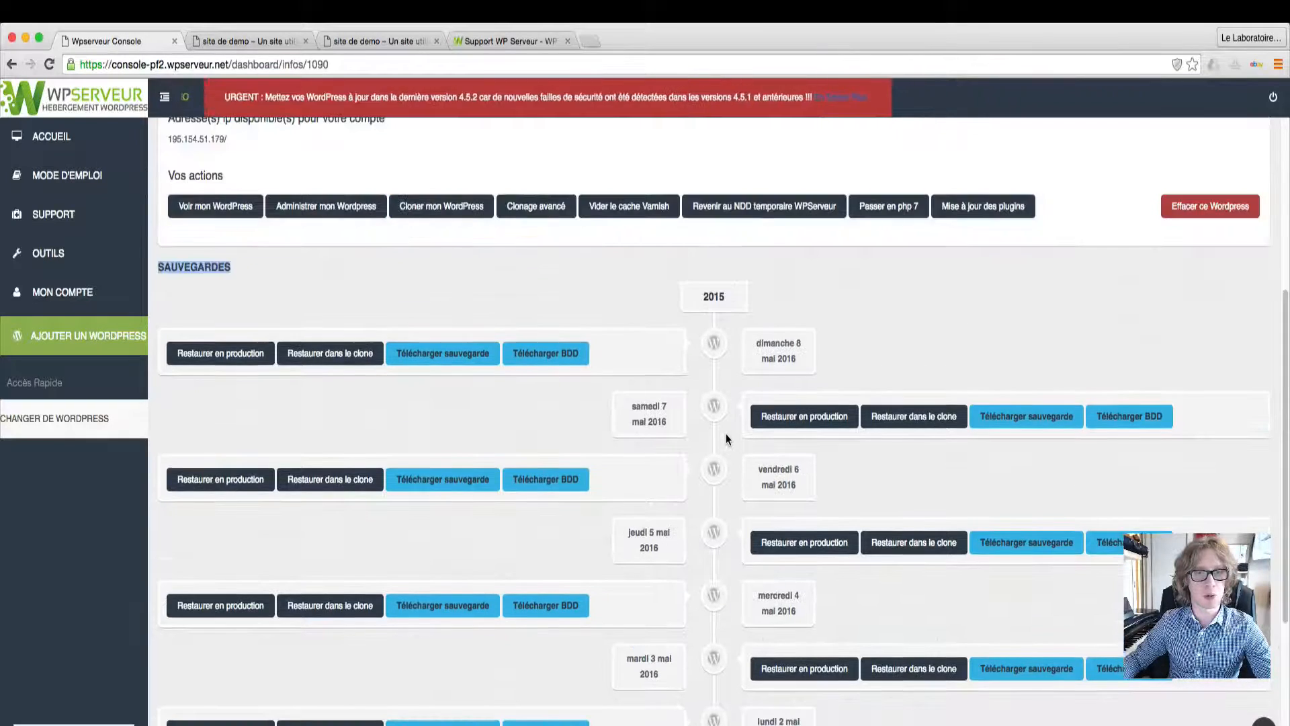
# Examine the restore and download options of the latest backup, along with the account's available IP address section
pyautogui.click(797, 412)
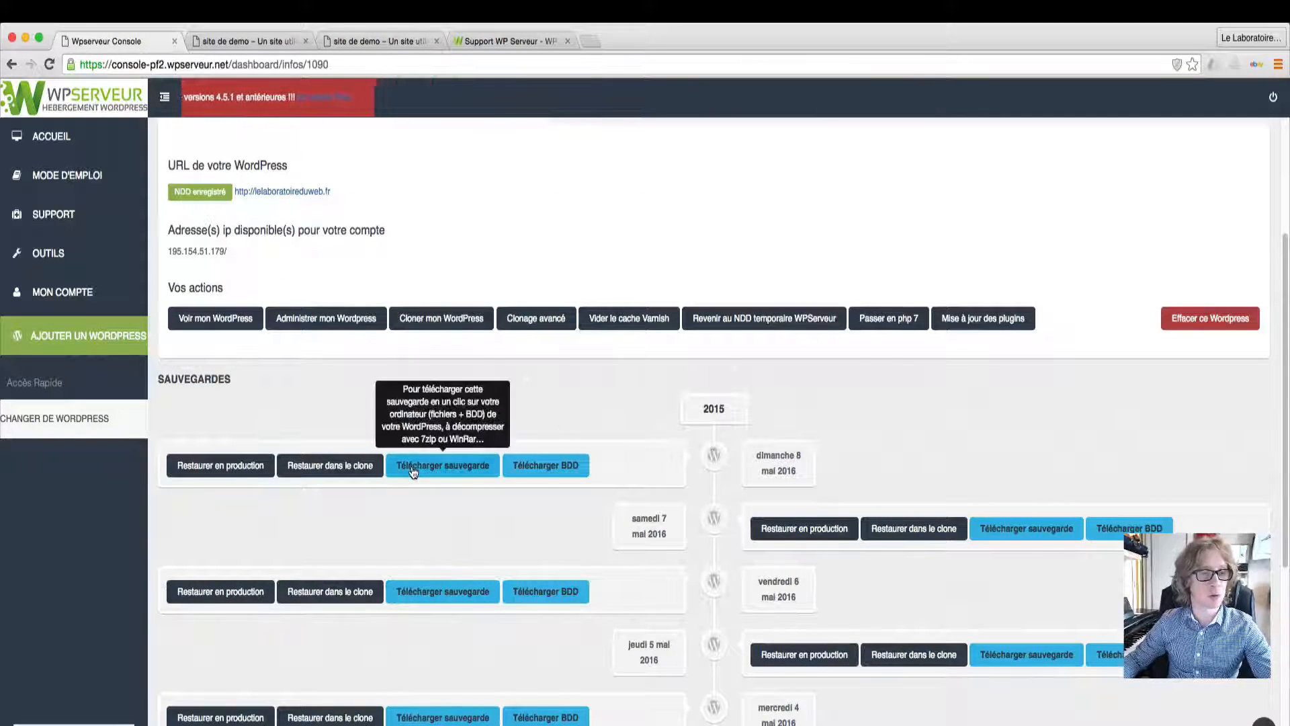
pyautogui.scroll(1, 318, 508)
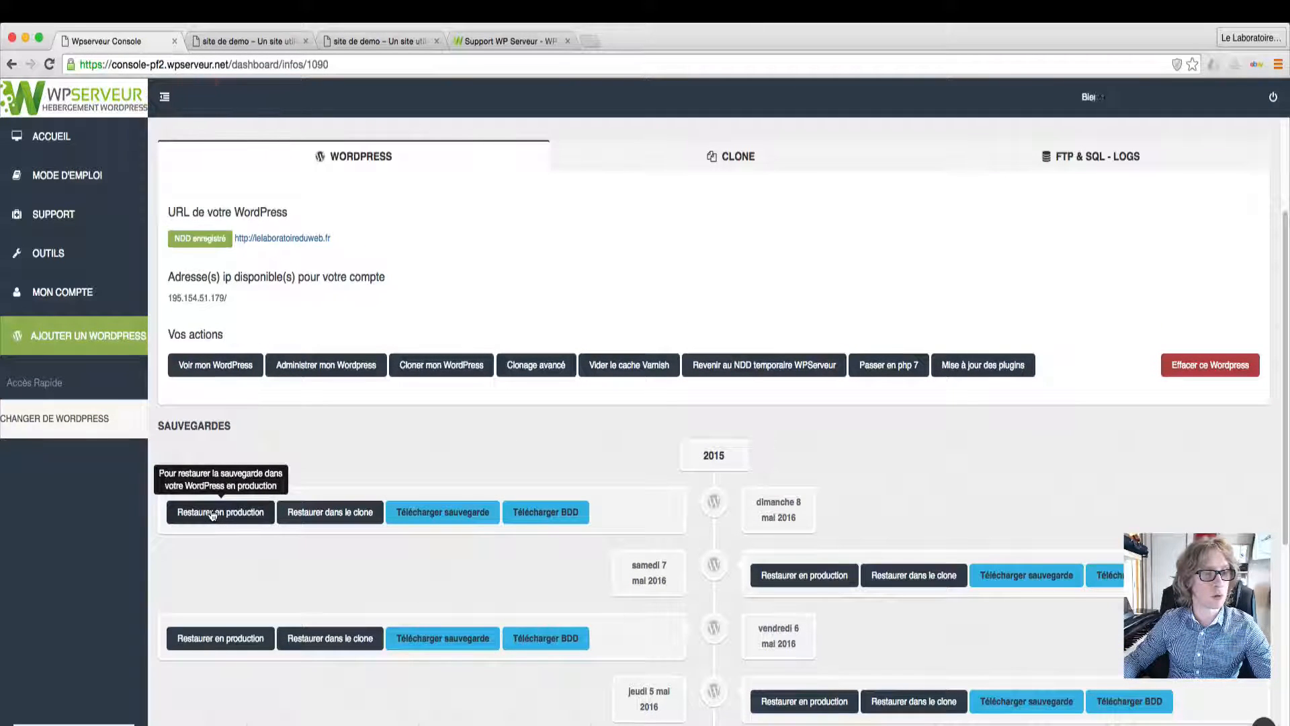
pyautogui.tripleClick(405, 279)
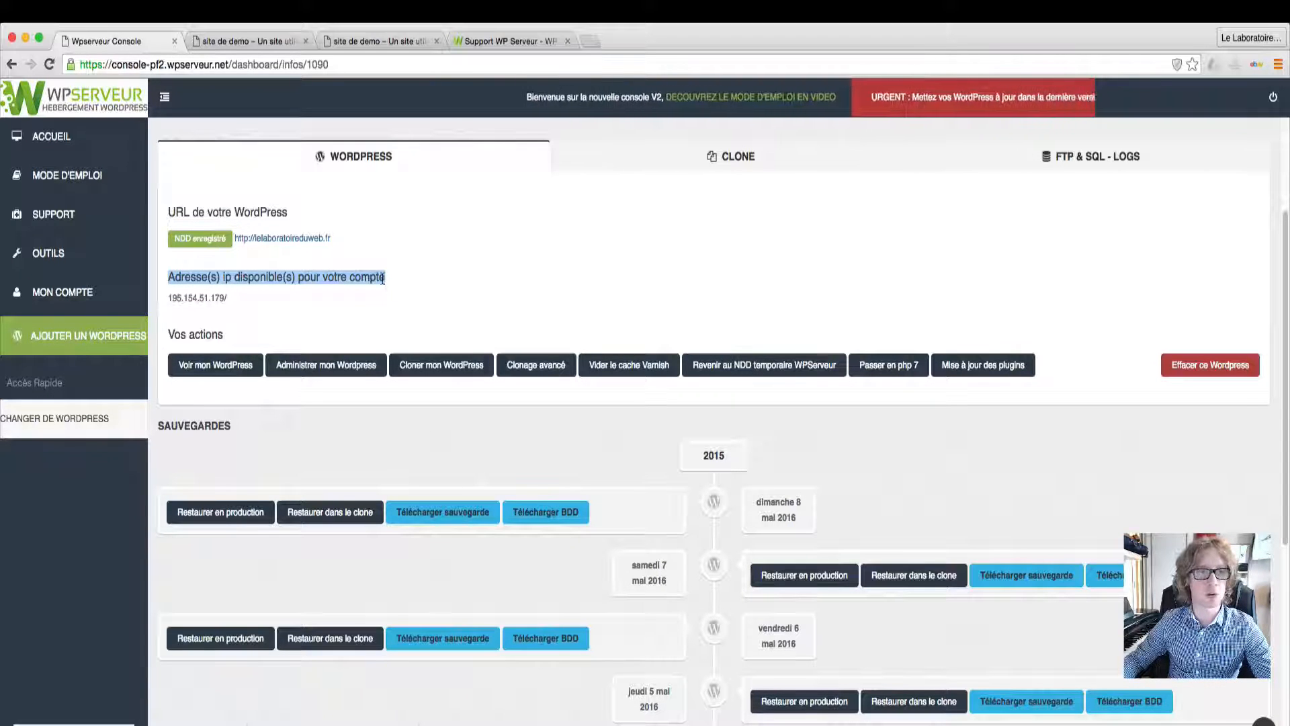
pyautogui.moveTo(387, 280); pyautogui.dragTo(166, 279)
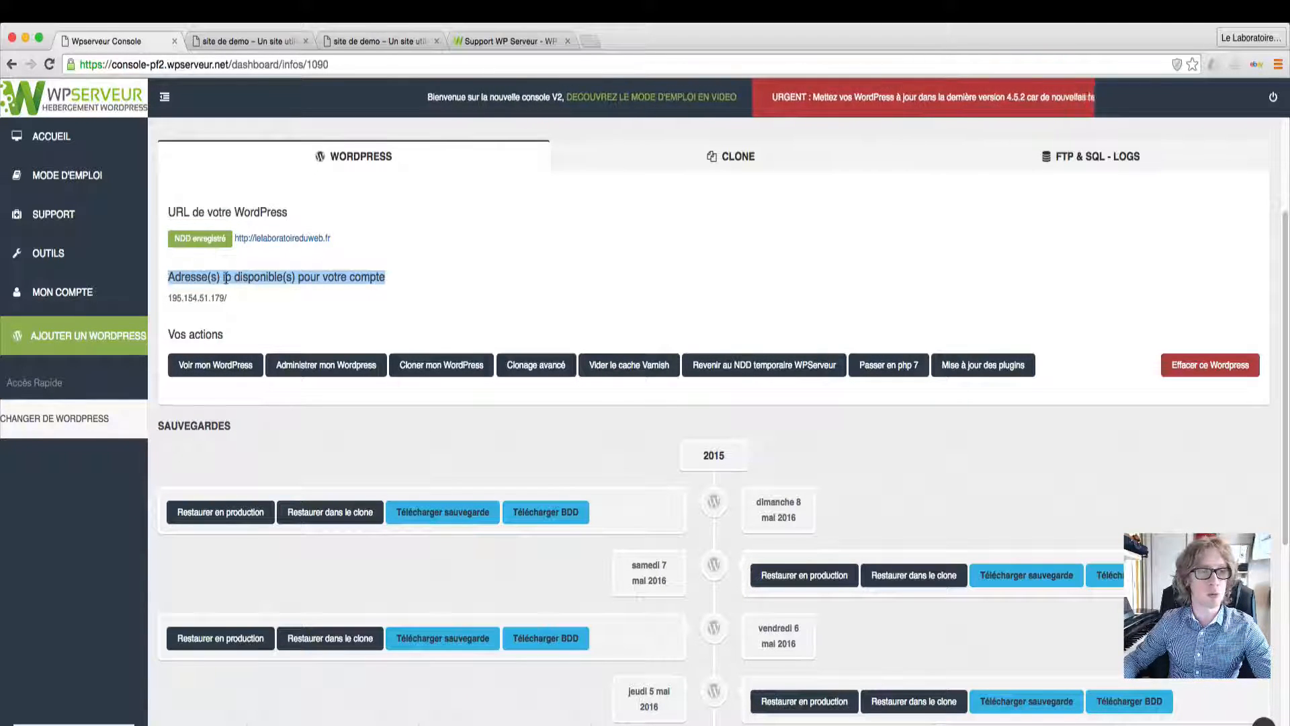
pyautogui.click(226, 278)
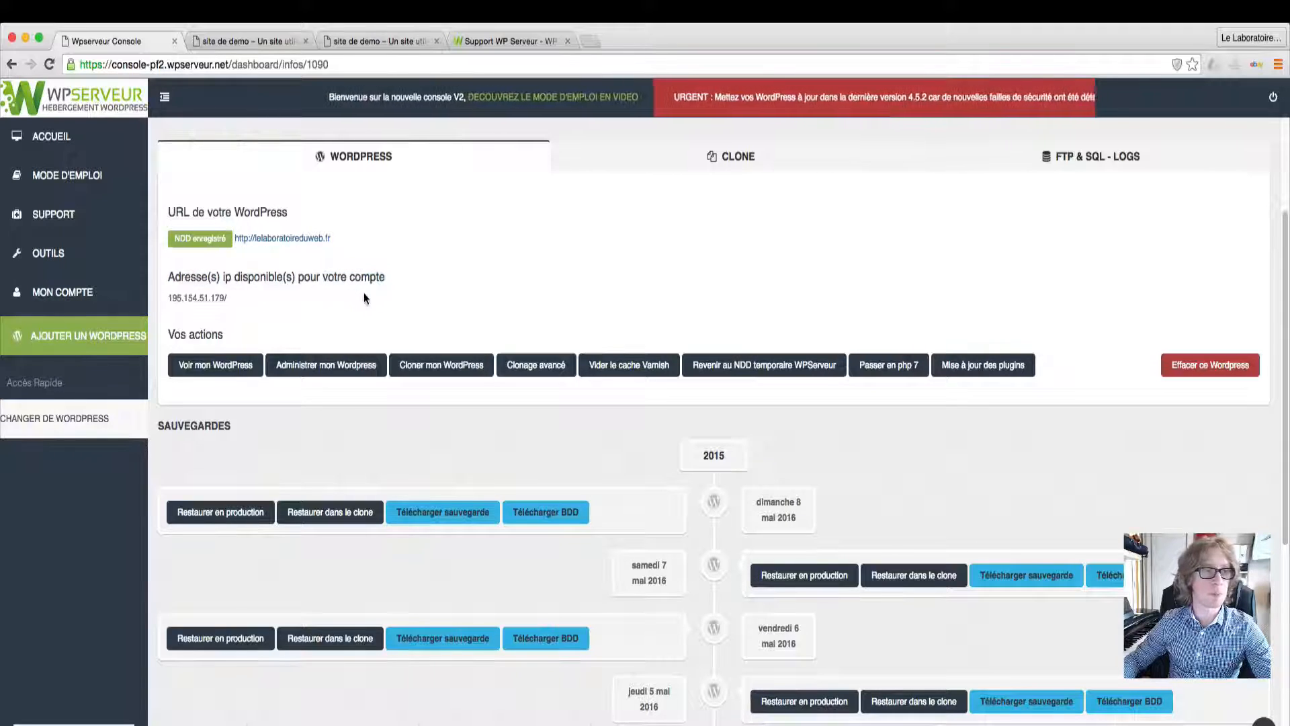
pyautogui.scroll(-1, 570, 455)
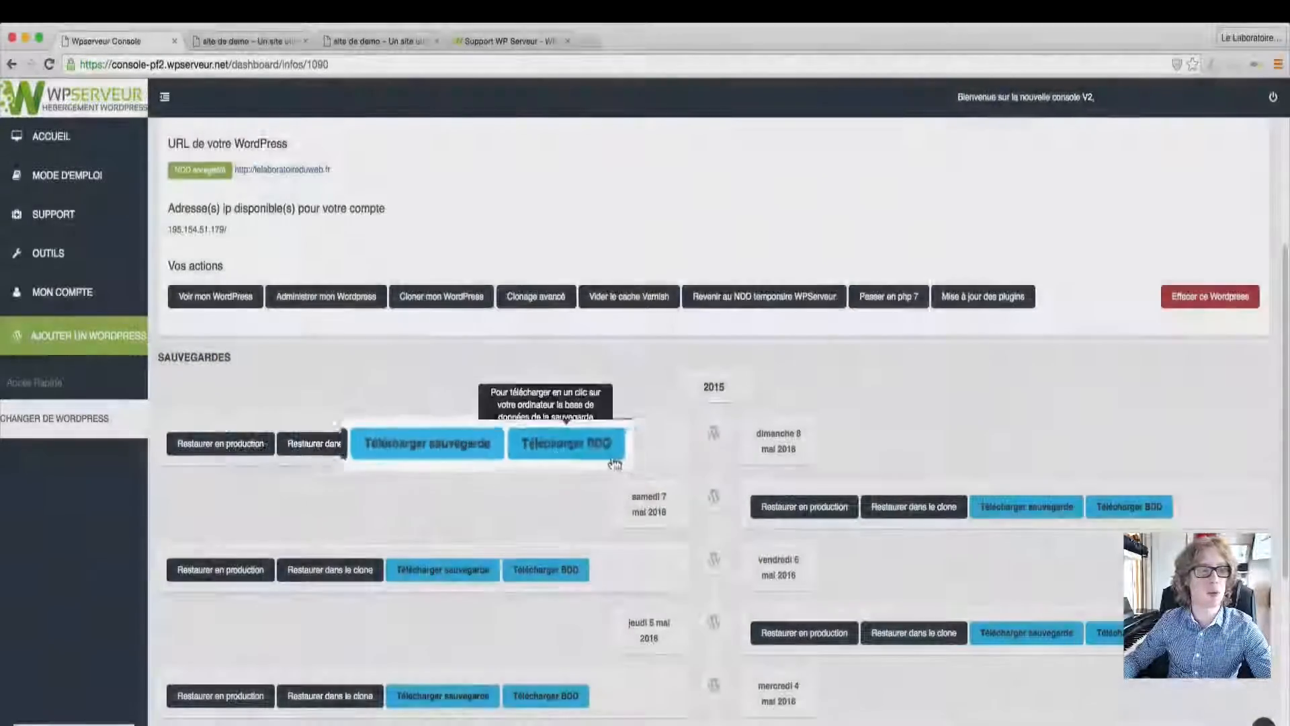
# Return to the console home and open the management page of SITE DE DEMO
pyautogui.scroll(5, 580, 454)
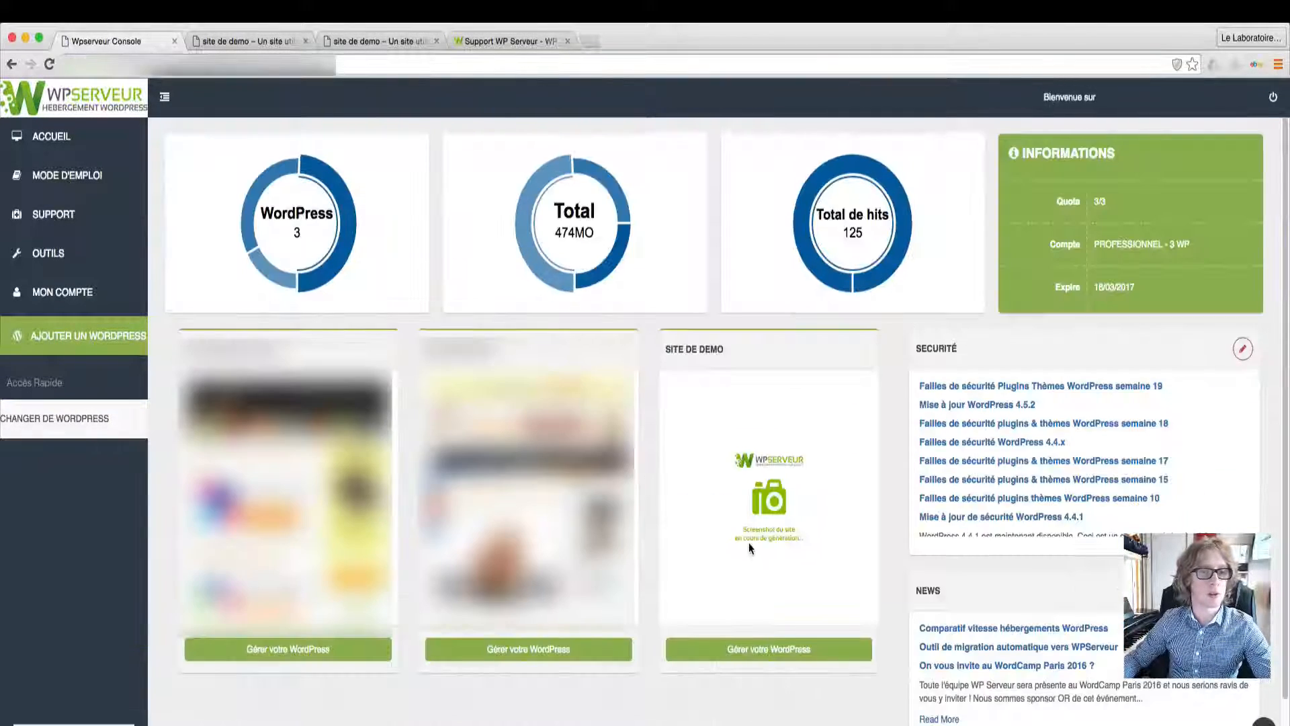
pyautogui.scroll(-2, 748, 542)
pyautogui.click(758, 597)
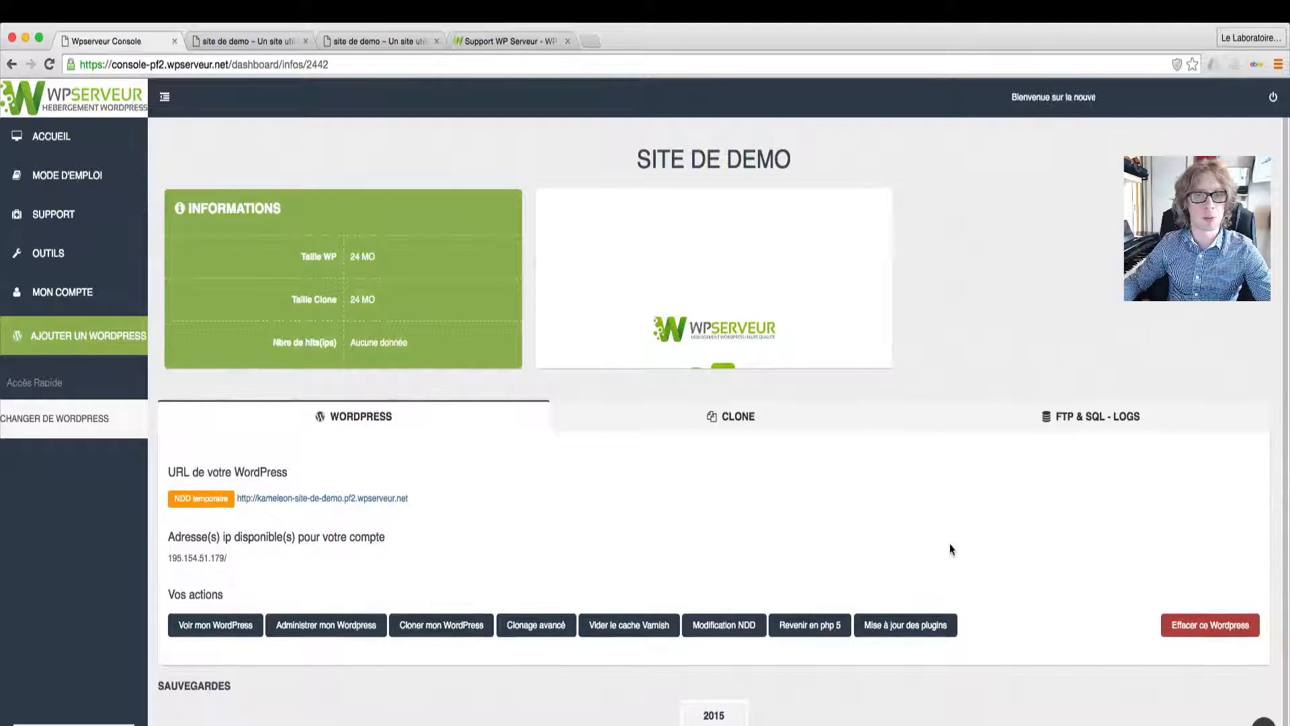
# Delete the demo WordPress site with its clone and backups, confirming the operation with the word EFFACER
pyautogui.click(1211, 628)
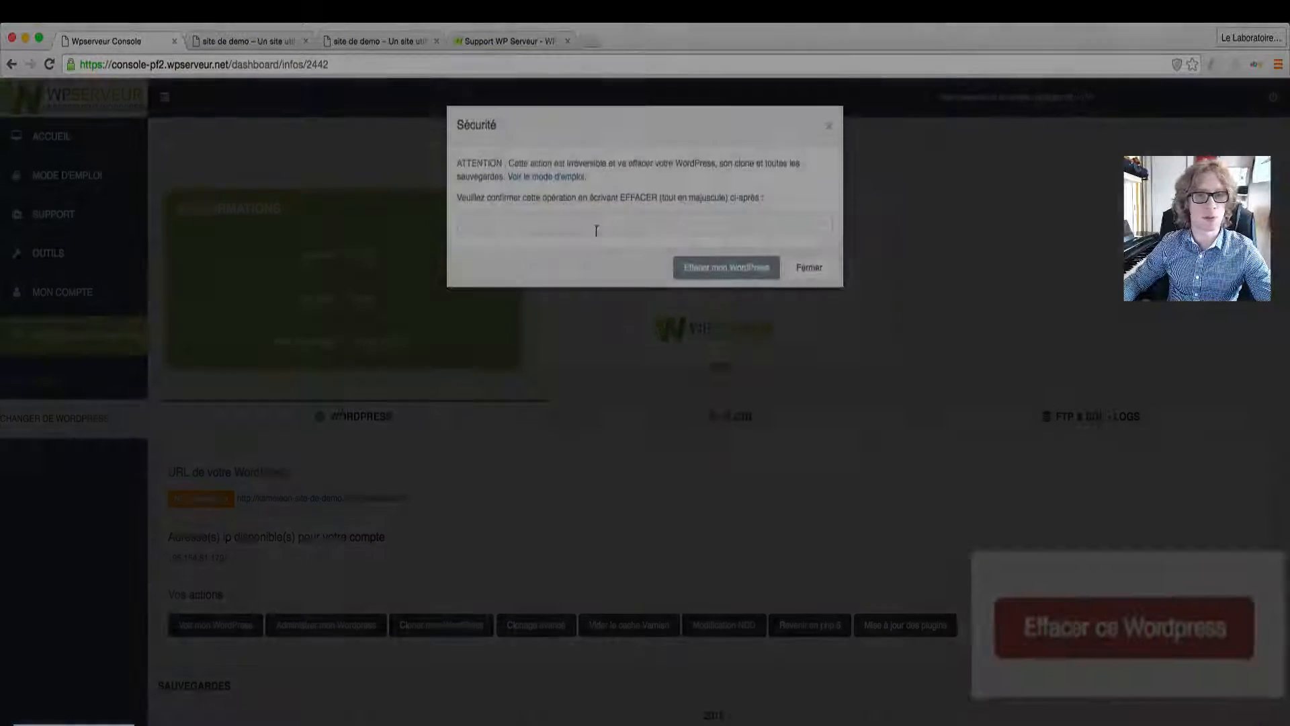
pyautogui.click(516, 221)
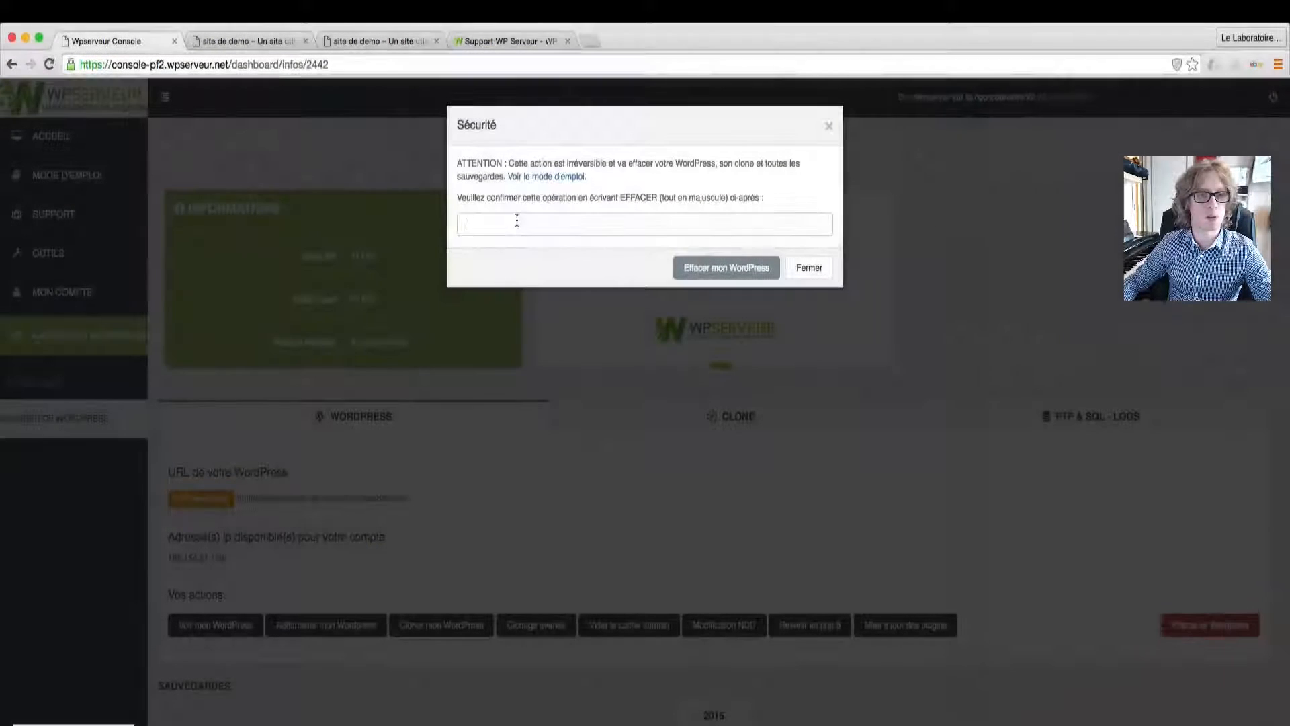
pyautogui.write('EFFACER')
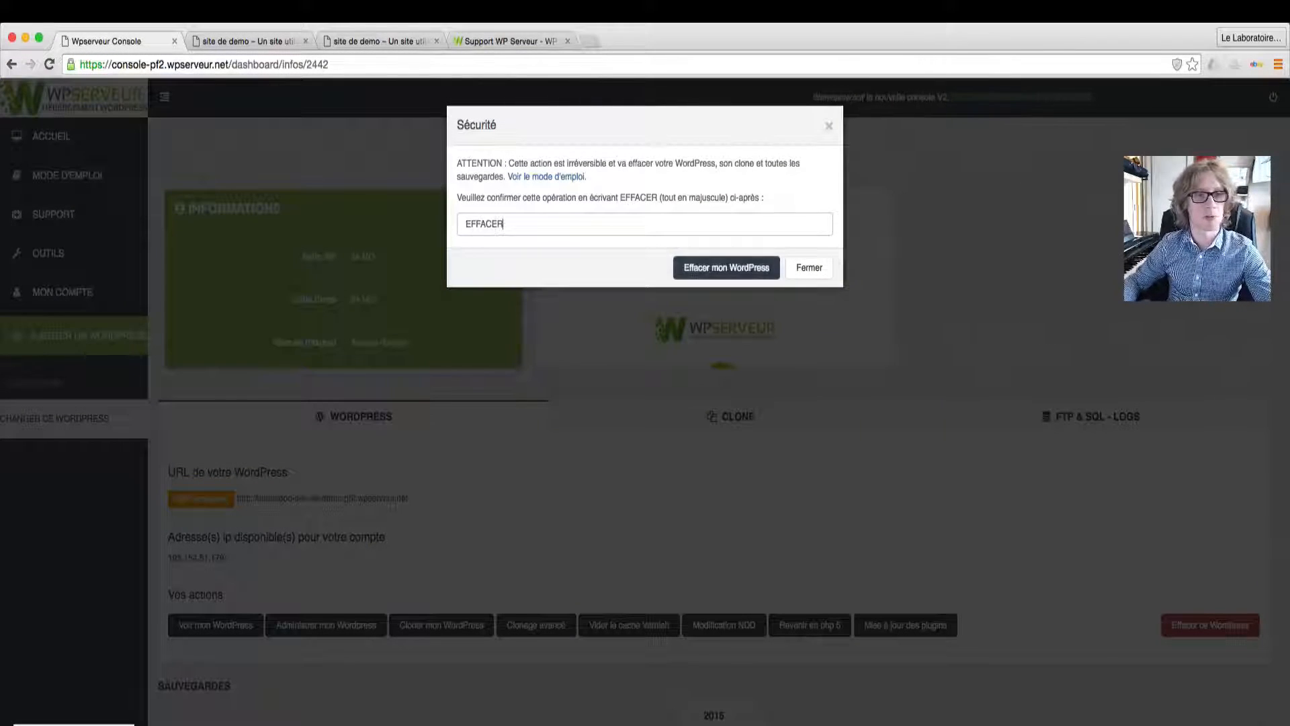
pyautogui.click(707, 268)
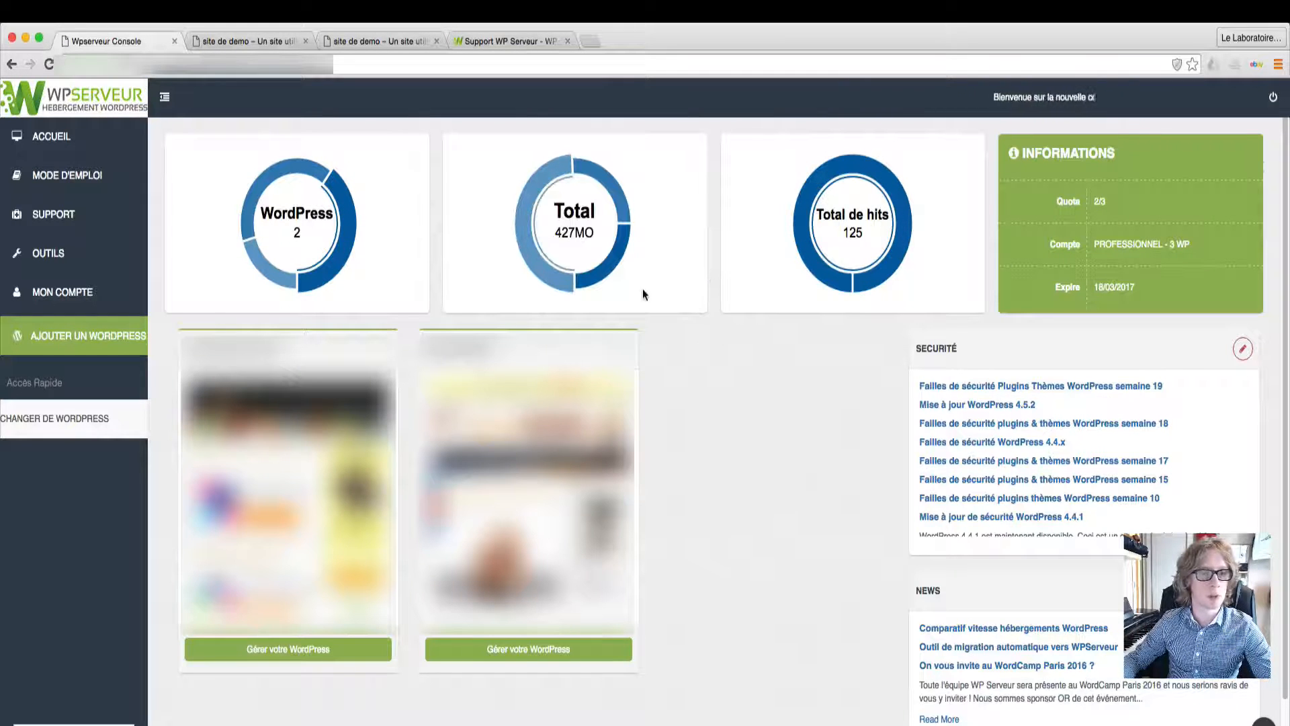
# Reload the original demo site's page to check whether it still exists, then close that page
pyautogui.click(250, 41)
pyautogui.click(349, 42)
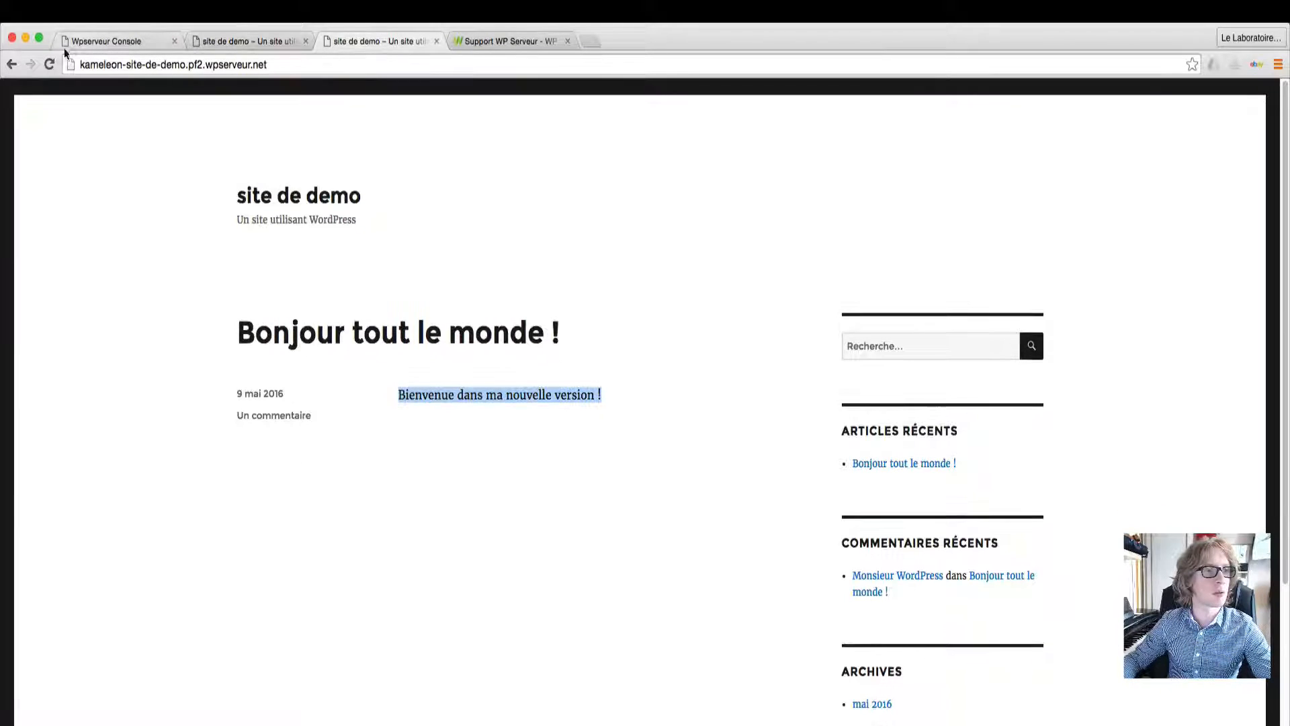
pyautogui.click(50, 63)
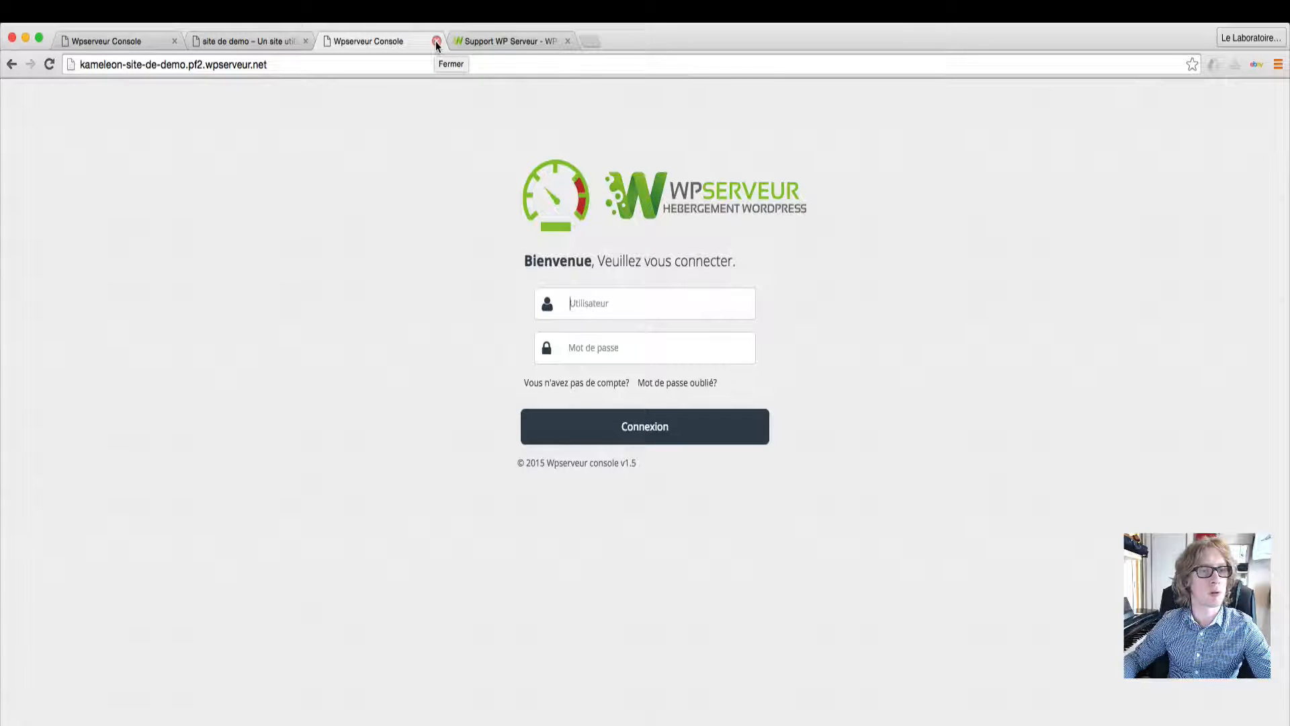
pyautogui.click(436, 42)
# Reload the clone's page and check what its address returns after the deletion
pyautogui.click(205, 40)
pyautogui.click(49, 65)
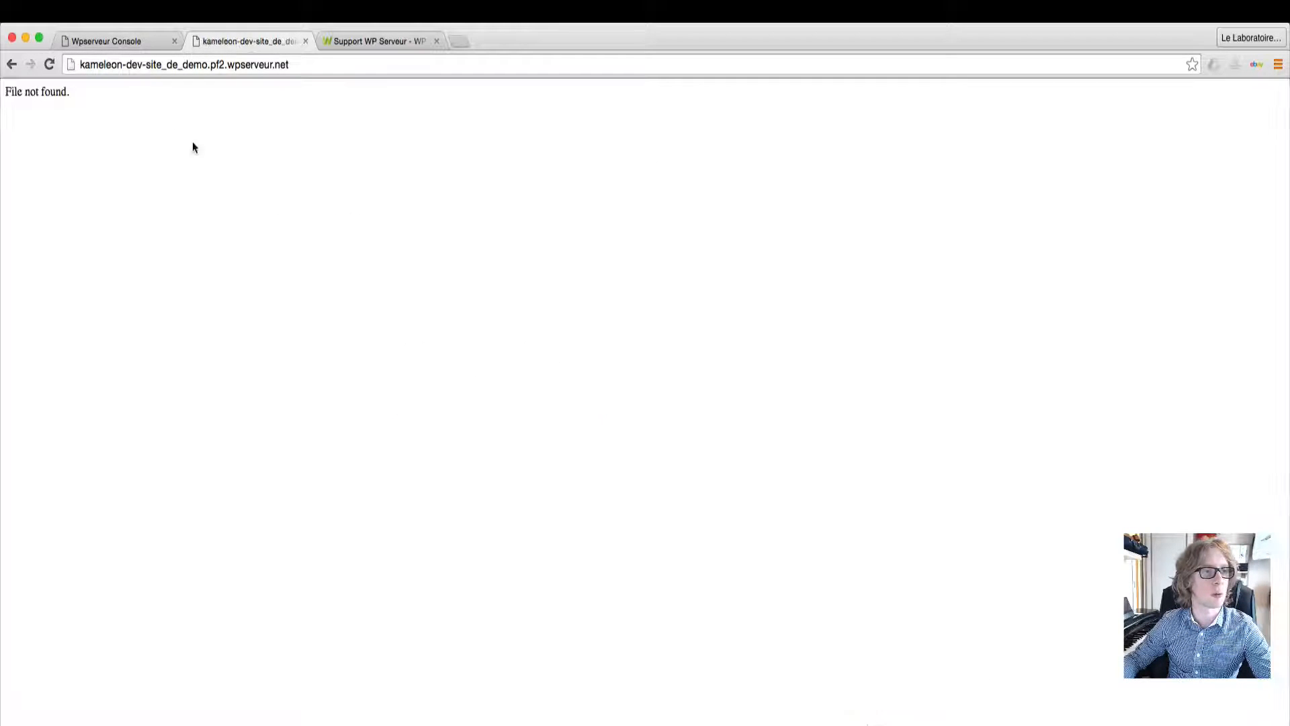
pyautogui.moveTo(132, 92); pyautogui.dragTo(11, 92)
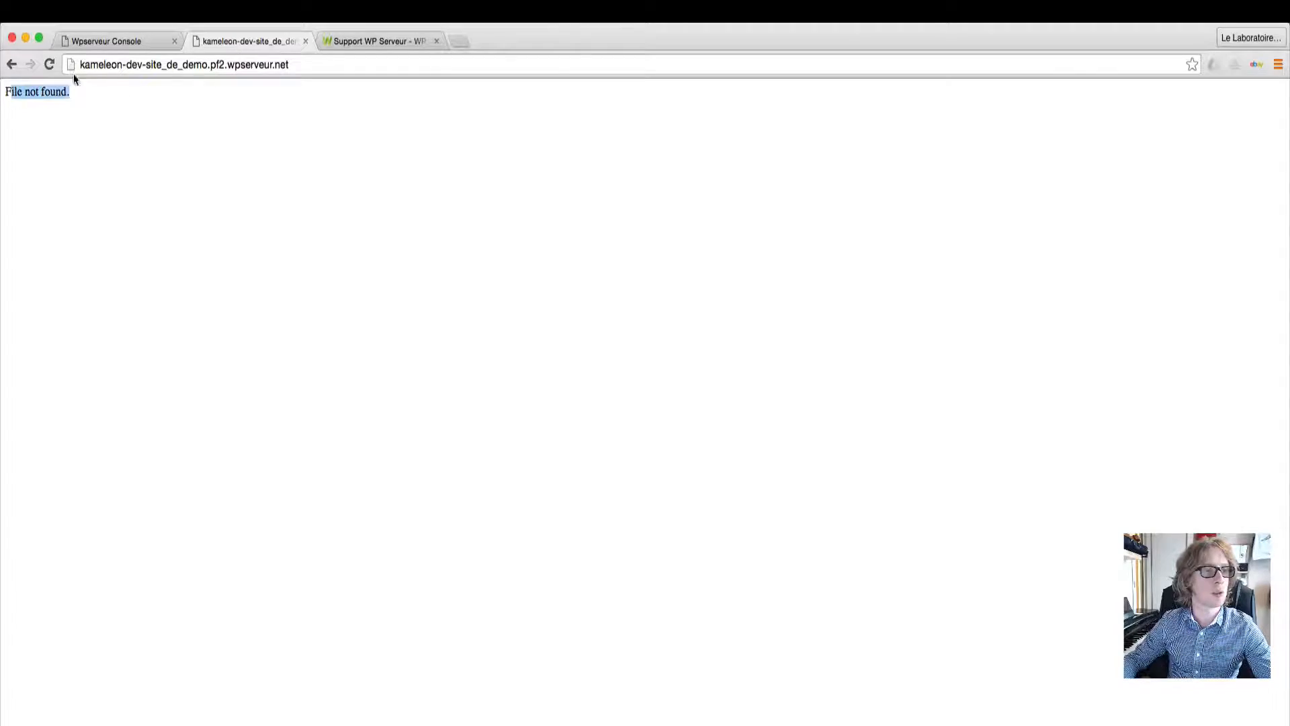